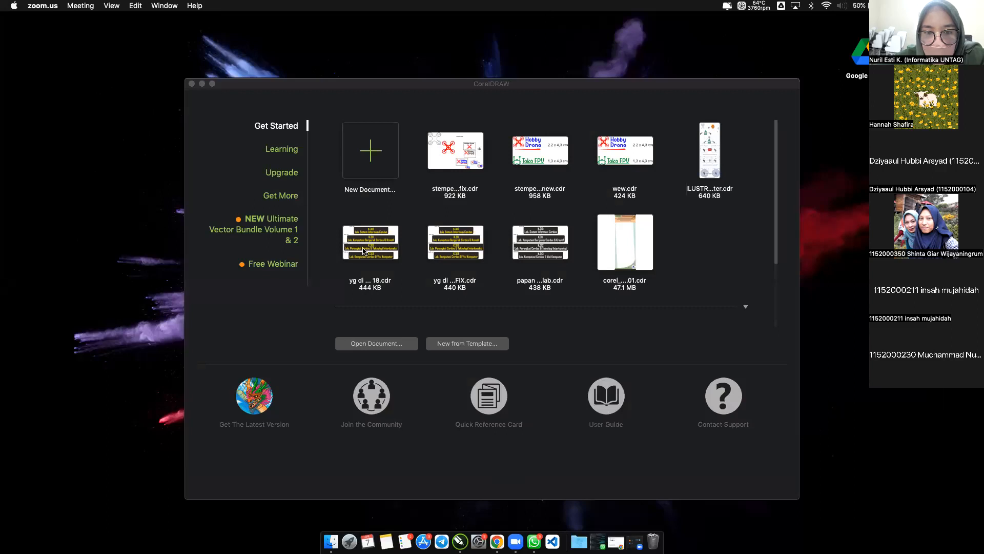
# Start a new document from the welcome screen, with its default name selected for editing.
pyautogui.click(378, 85)
pyautogui.moveTo(353, 67); pyautogui.dragTo(347, 54)
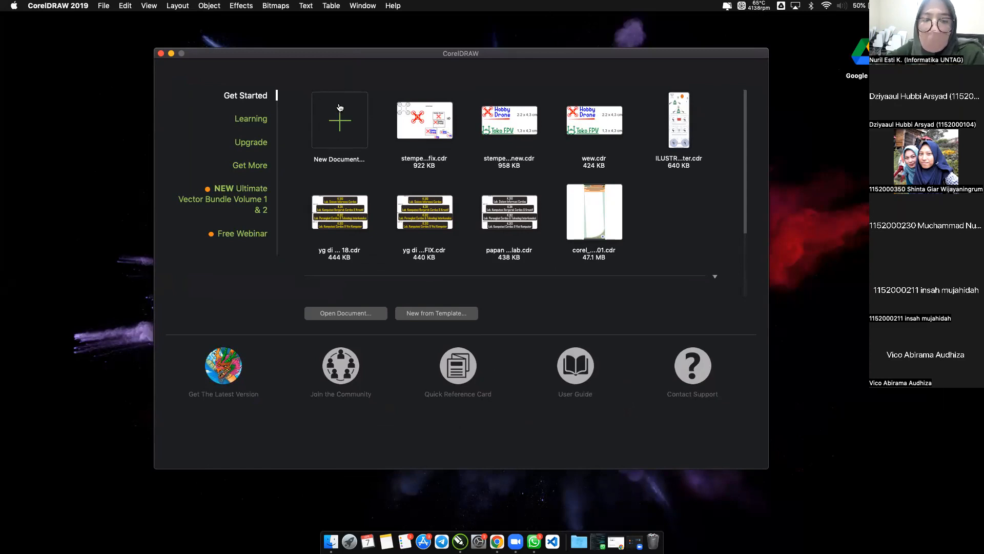
pyautogui.click(336, 125)
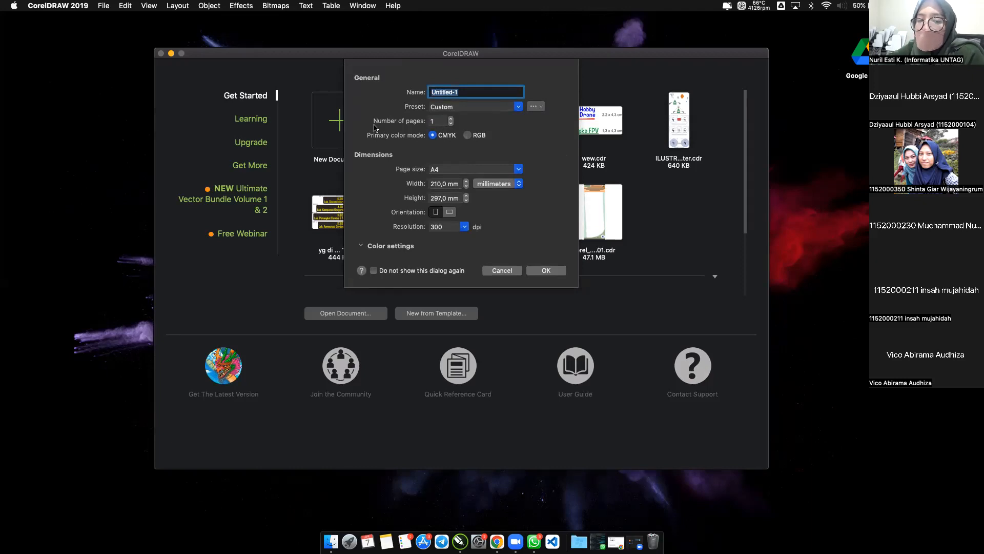
pyautogui.tripleClick(474, 94)
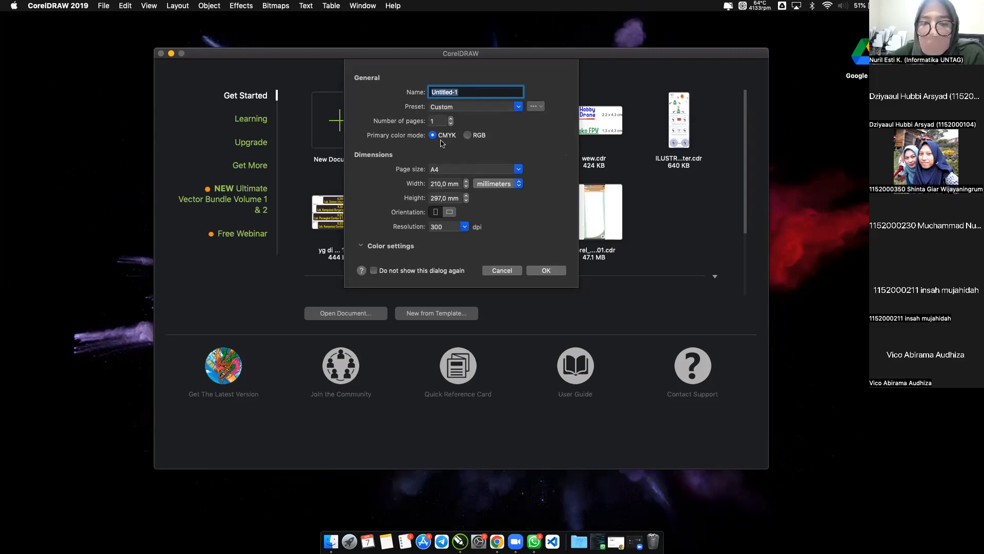
# Try the RGB primary color mode for the new document and return it to CMYK.
pyautogui.click(471, 138)
pyautogui.click(448, 138)
pyautogui.click(467, 137)
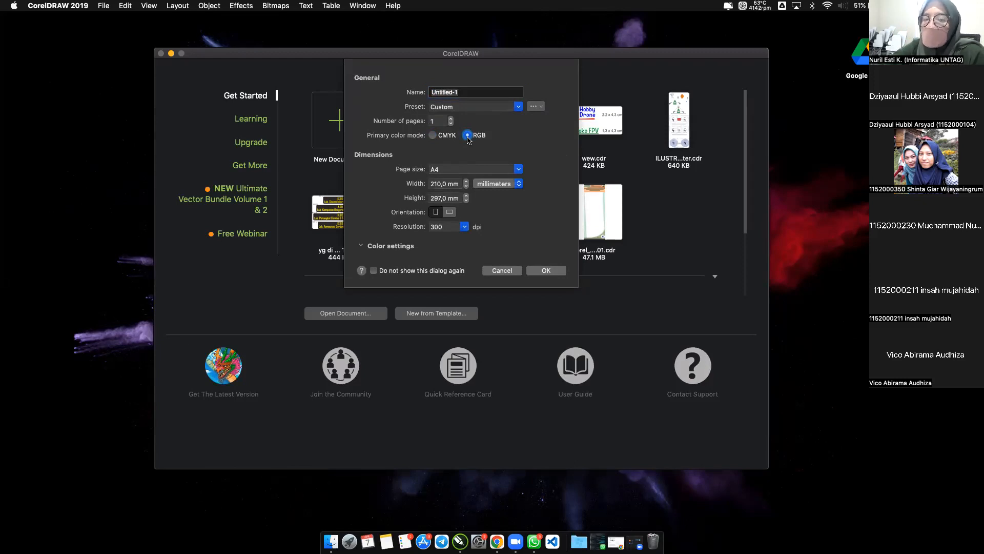
pyautogui.click(440, 136)
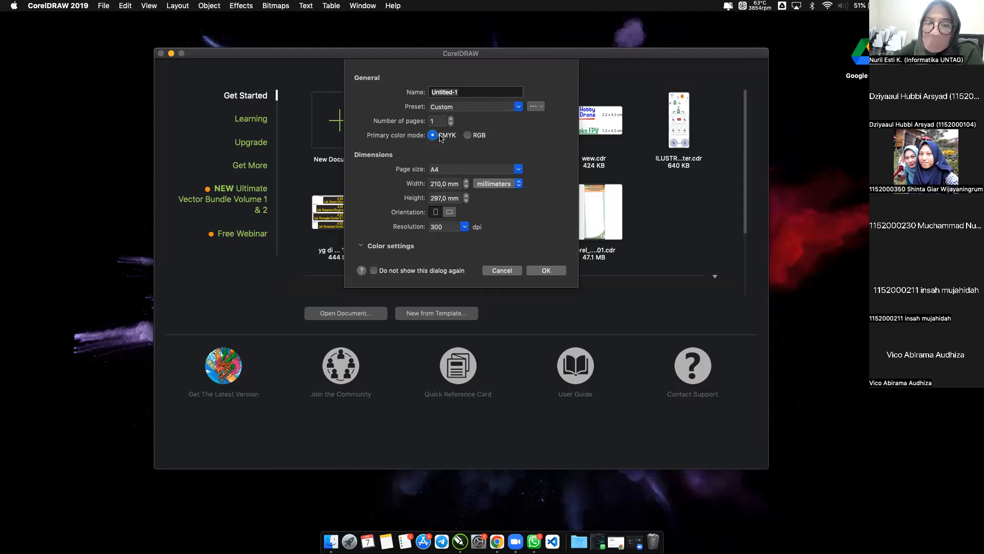
# Browse the page size presets available for the new document without choosing a different one.
pyautogui.click(447, 174)
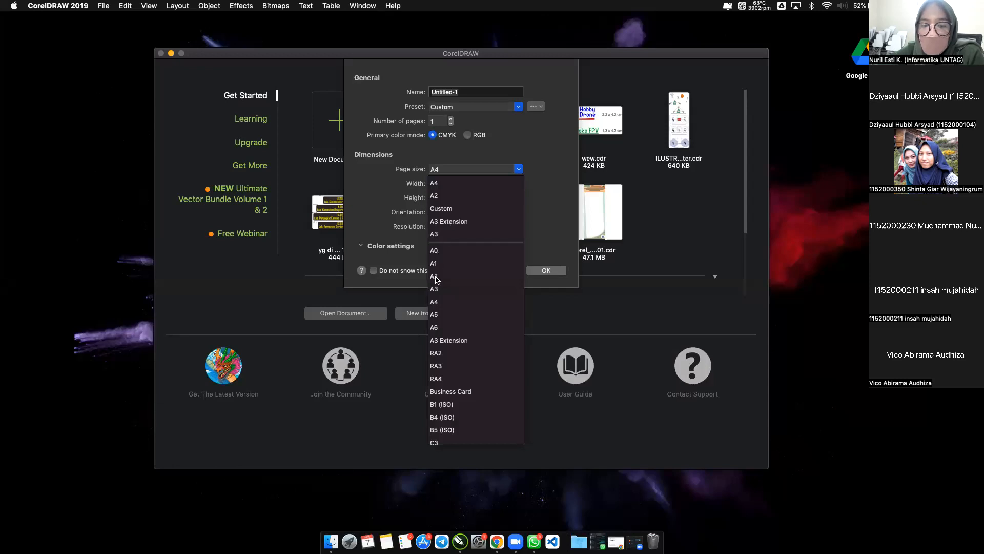
pyautogui.scroll(-3, 448, 374)
pyautogui.scroll(-3, 448, 376)
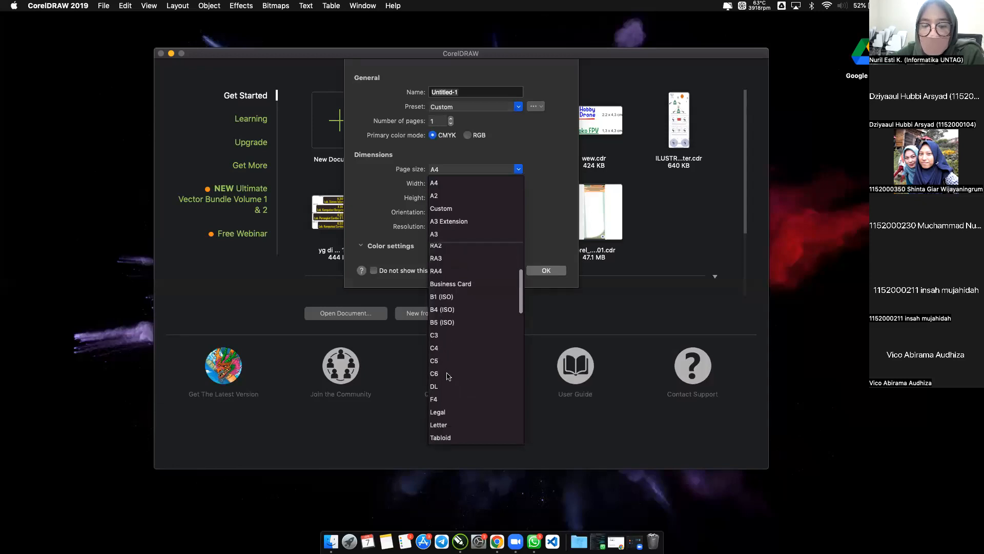
pyautogui.scroll(-2, 464, 385)
pyautogui.scroll(-10, 464, 386)
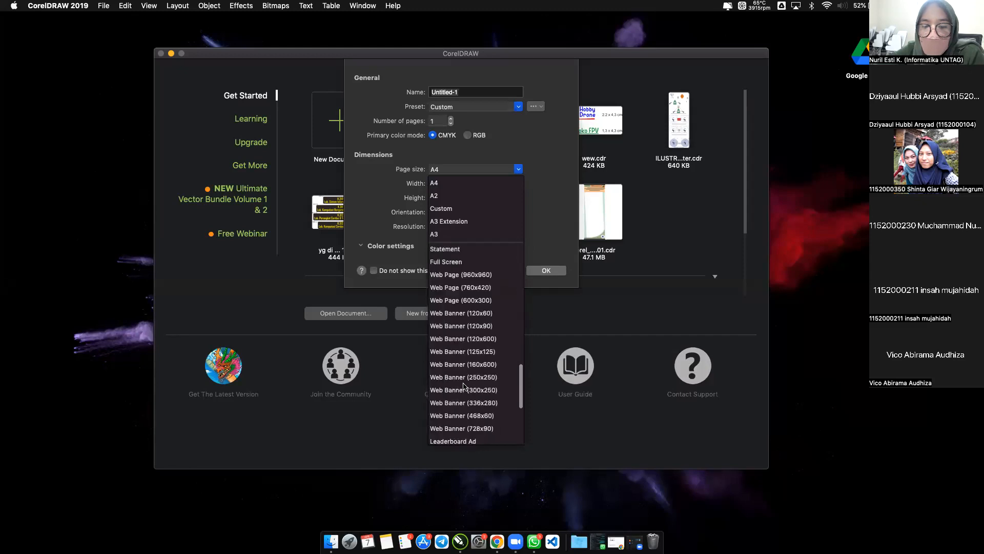
pyautogui.click(487, 156)
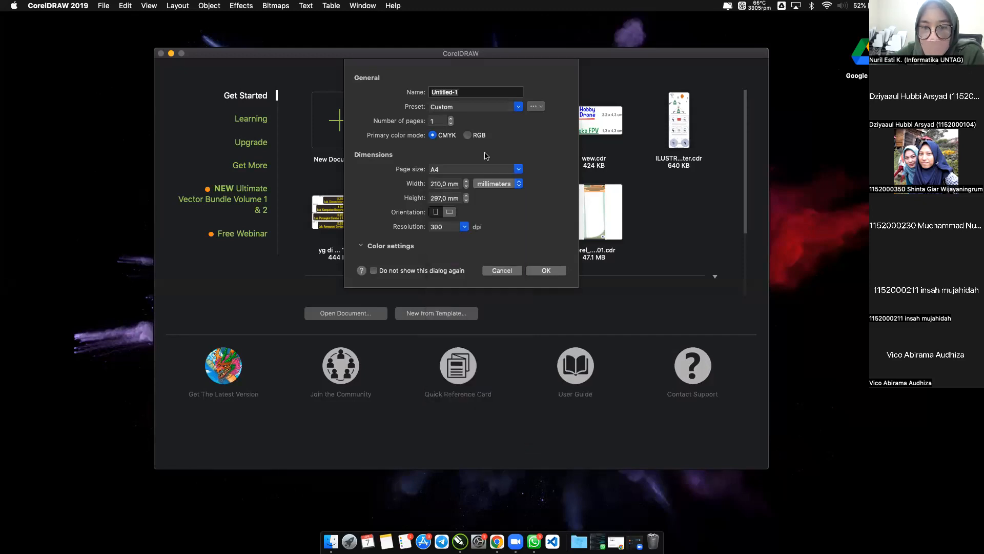
# Set the new document's dimension units to centimeters.
pyautogui.click(442, 182)
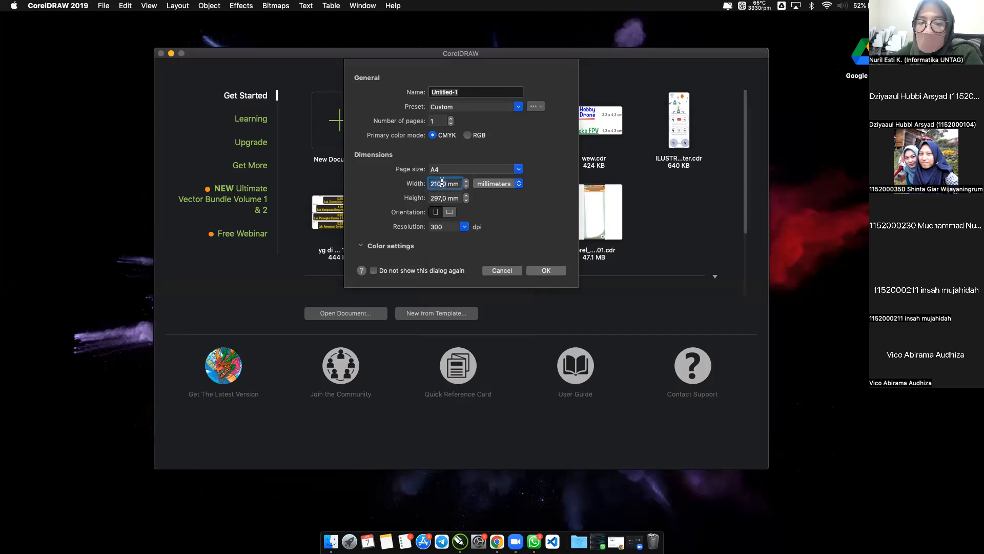
pyautogui.click(479, 188)
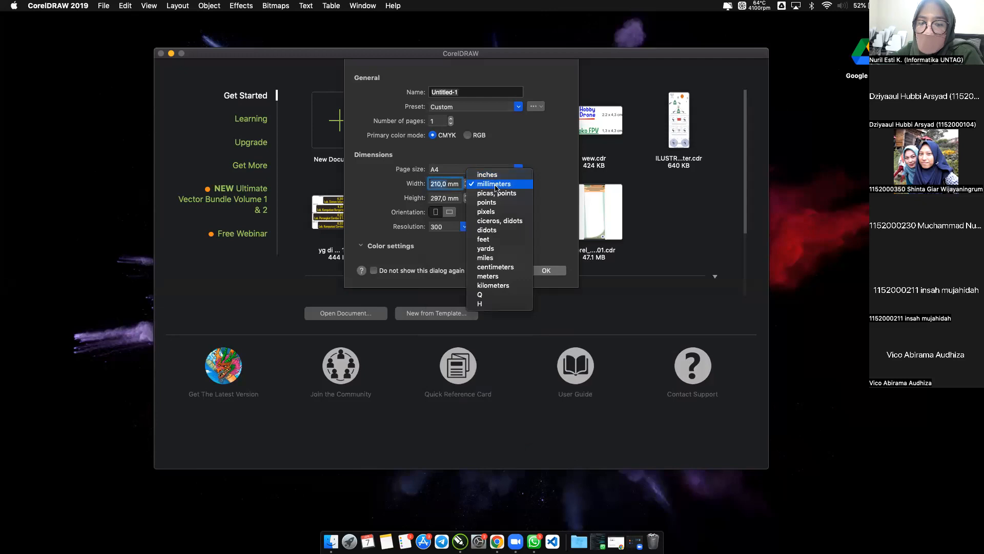
pyautogui.click(490, 268)
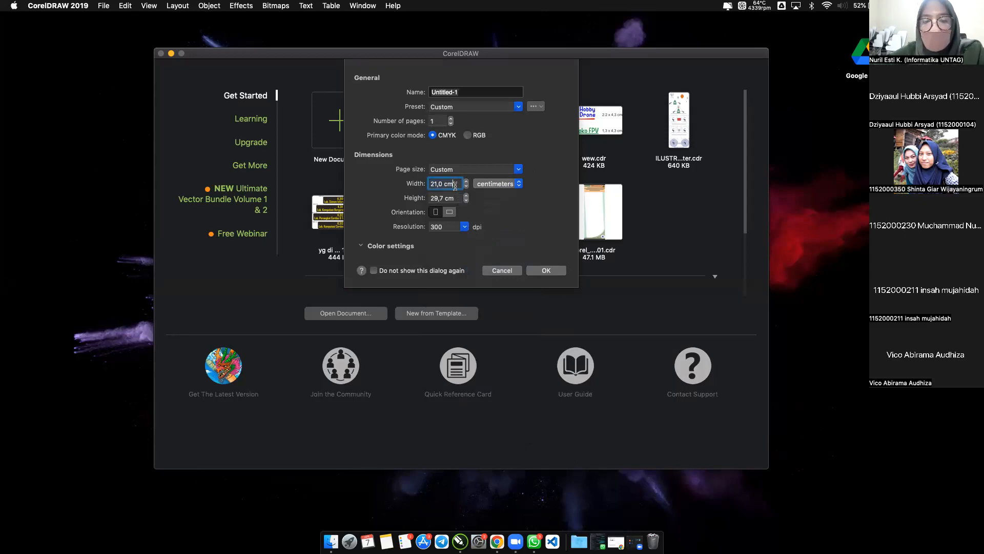
pyautogui.press('Tab')
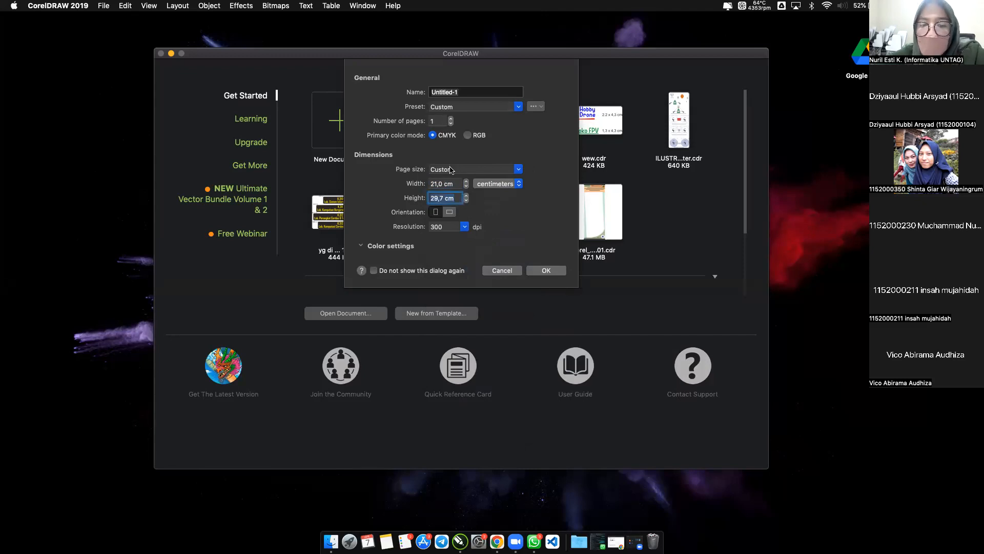
# Try landscape orientation for the new document and return it to portrait.
pyautogui.click(435, 215)
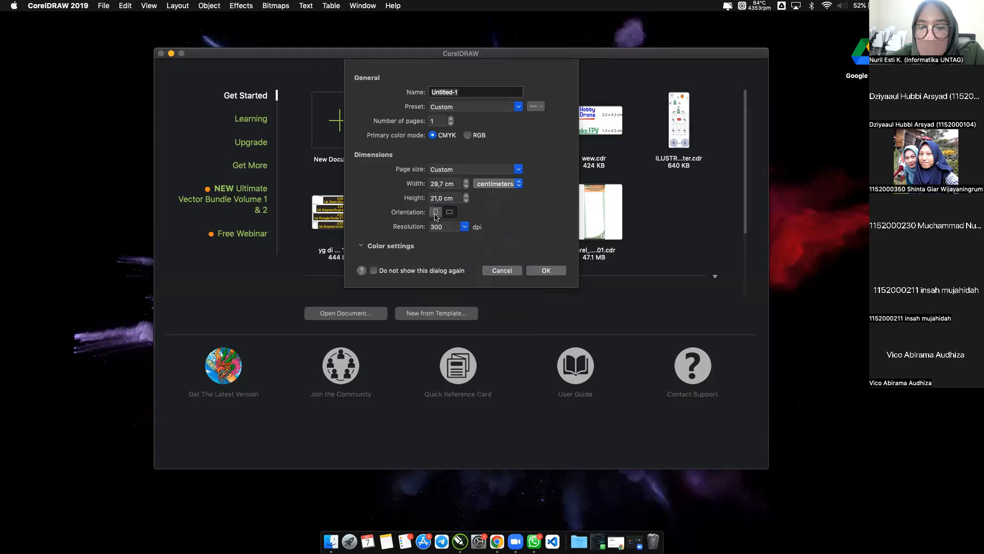
pyautogui.click(449, 213)
pyautogui.click(435, 212)
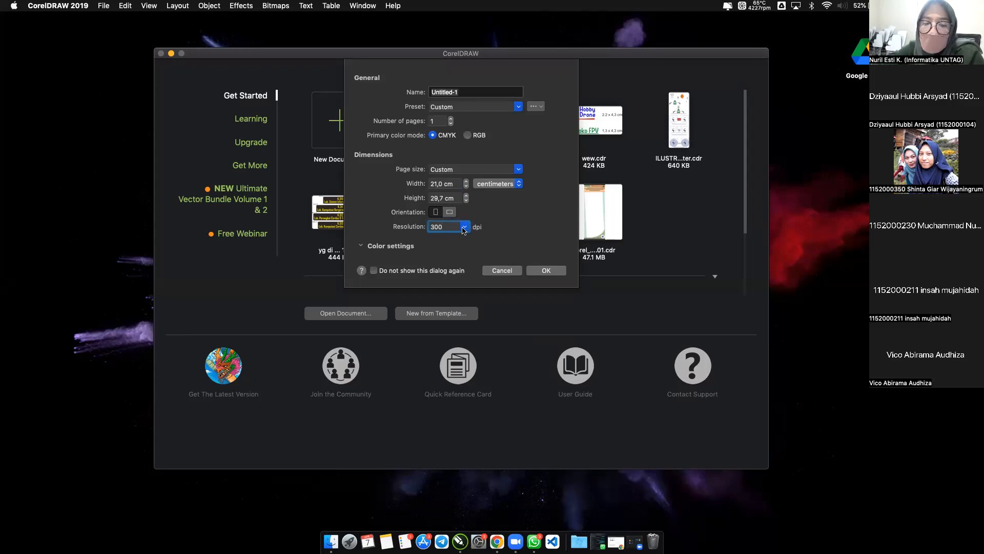
# Set the resolution to 300 dpi, keep the default color settings, and create the document.
pyautogui.click(463, 228)
pyautogui.click(463, 229)
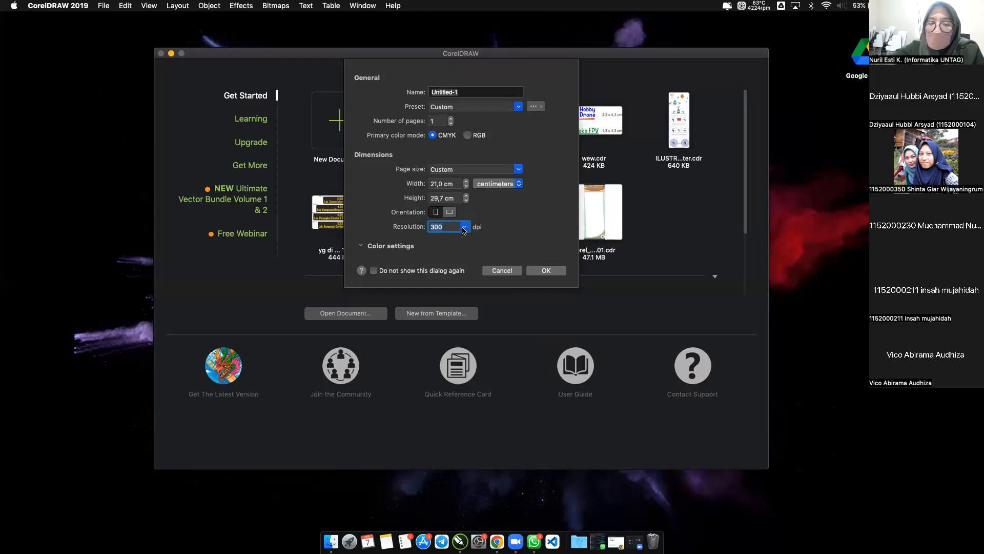
pyautogui.click(463, 231)
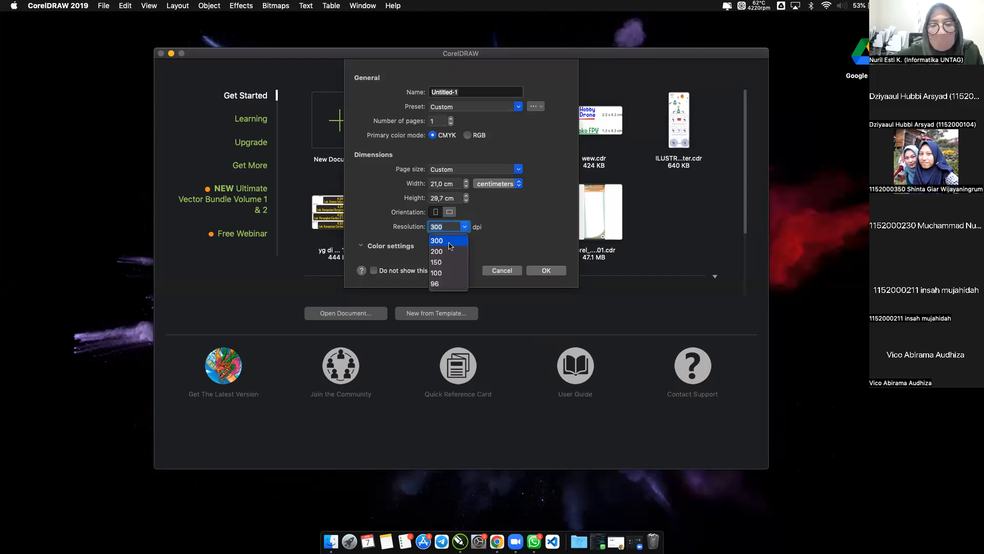
pyautogui.click(449, 246)
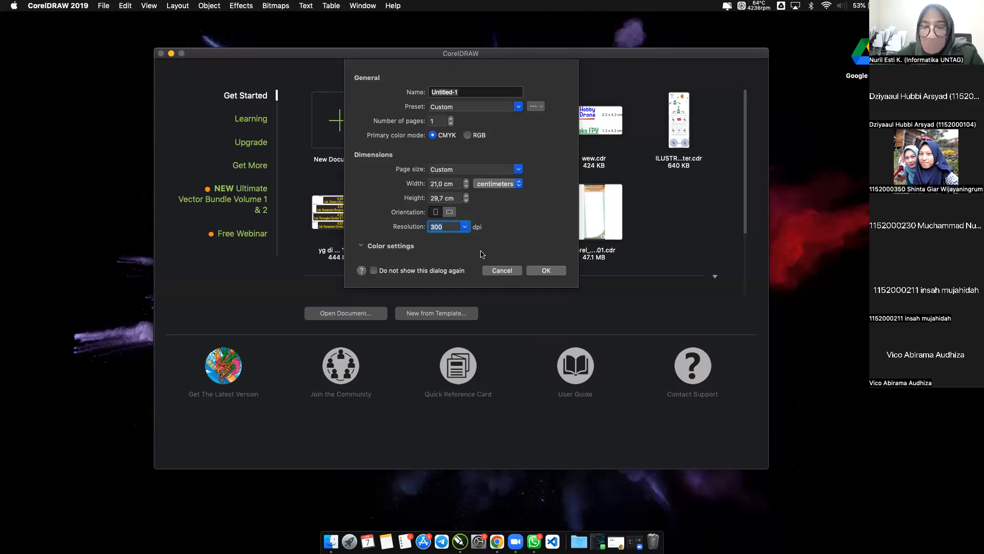
pyautogui.click(402, 248)
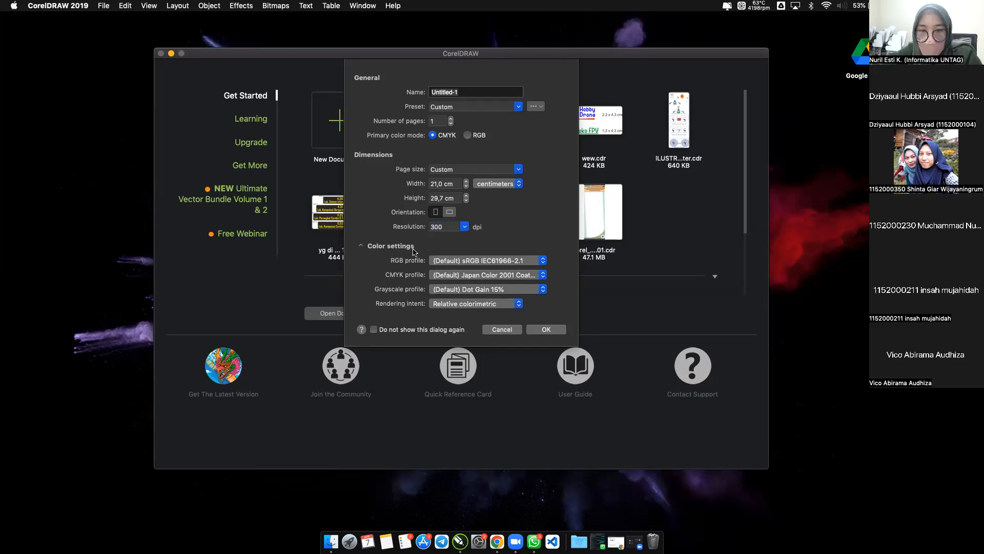
pyautogui.click(402, 248)
pyautogui.click(538, 271)
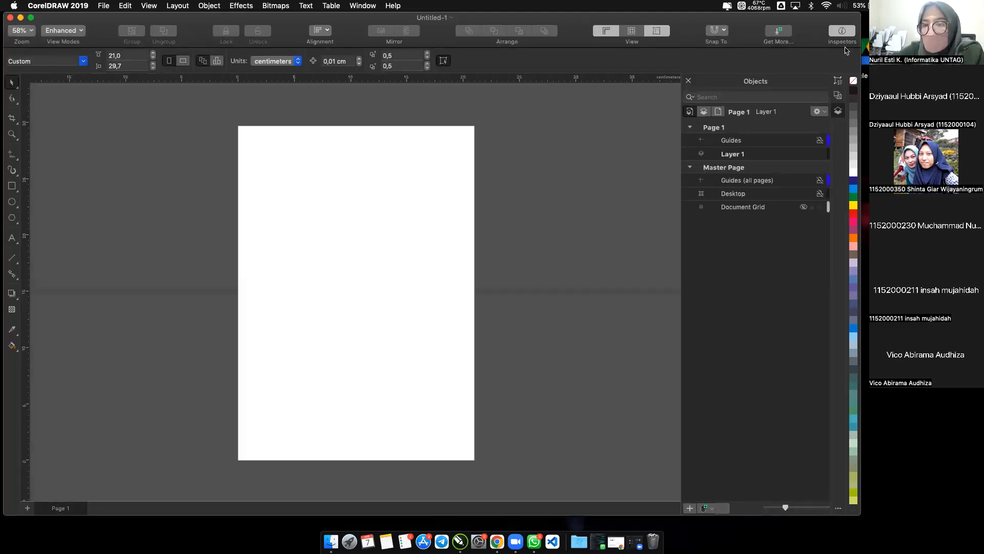
# Set the page size of the open document to the A4 preset.
pyautogui.click(863, 37)
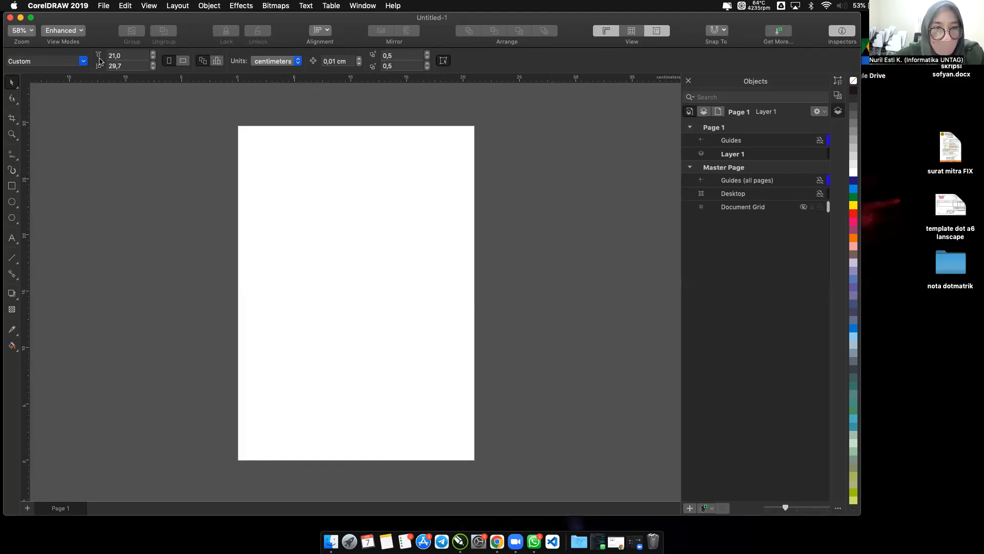
pyautogui.click(83, 61)
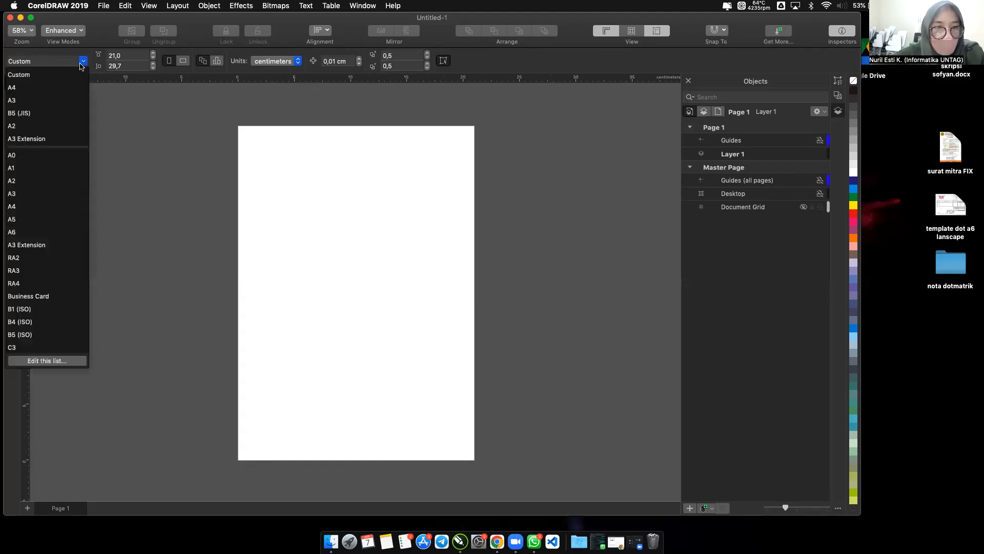
pyautogui.click(54, 90)
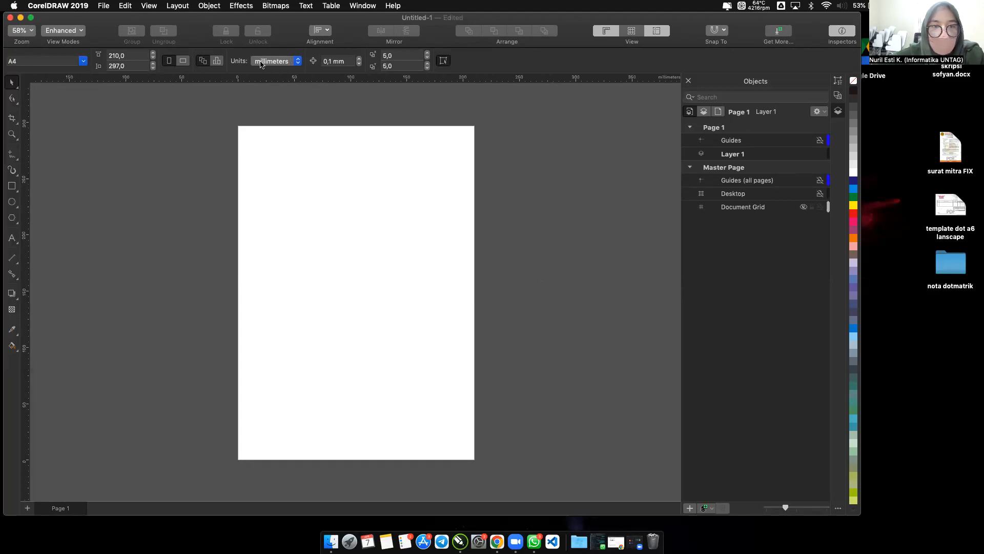
# Try the A5 page size and the landscape orientation, returning the page to A4 portrait.
pyautogui.click(83, 61)
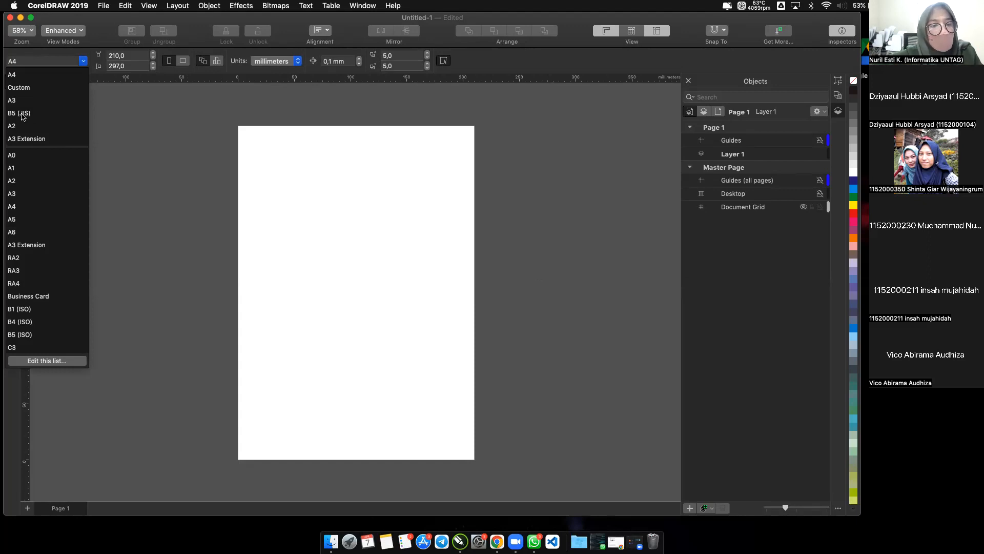
pyautogui.click(17, 221)
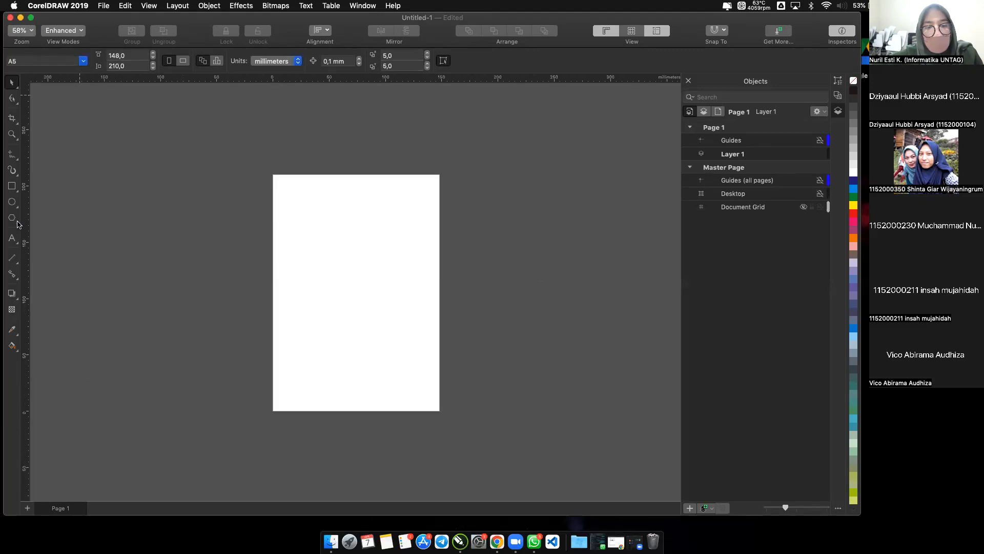
pyautogui.click(62, 62)
pyautogui.click(41, 87)
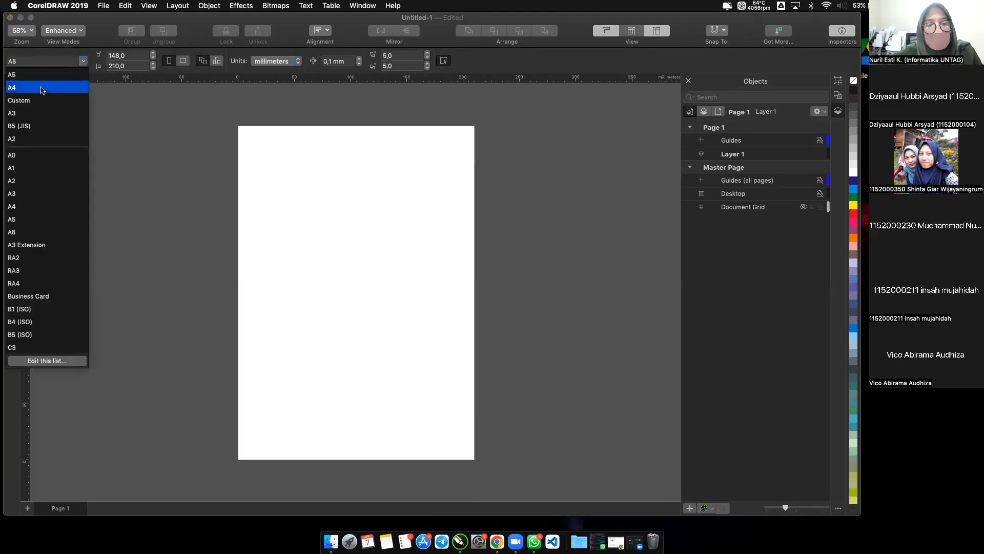
pyautogui.click(183, 61)
pyautogui.click(168, 61)
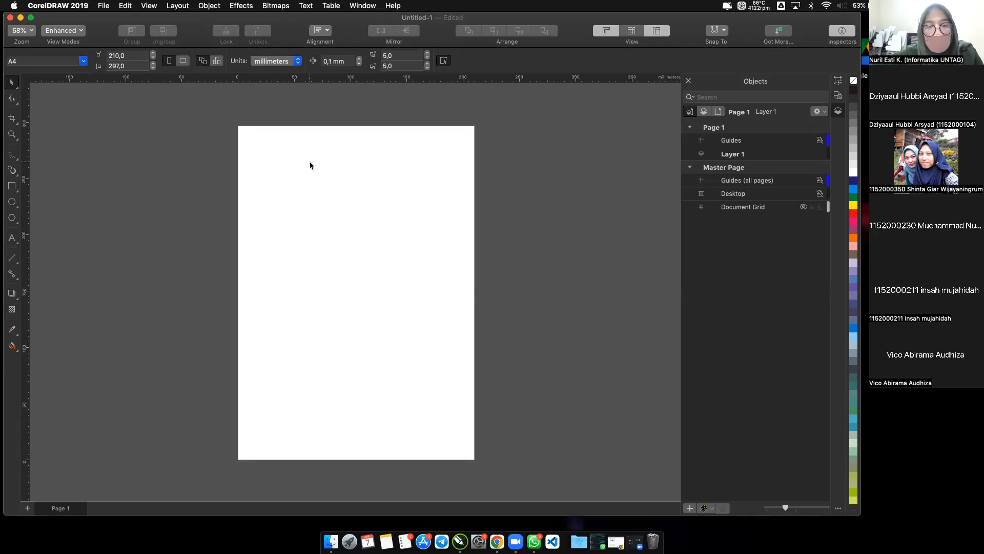
# Review the drawing units available for the document and keep millimeters.
pyautogui.scroll(2, 309, 164)
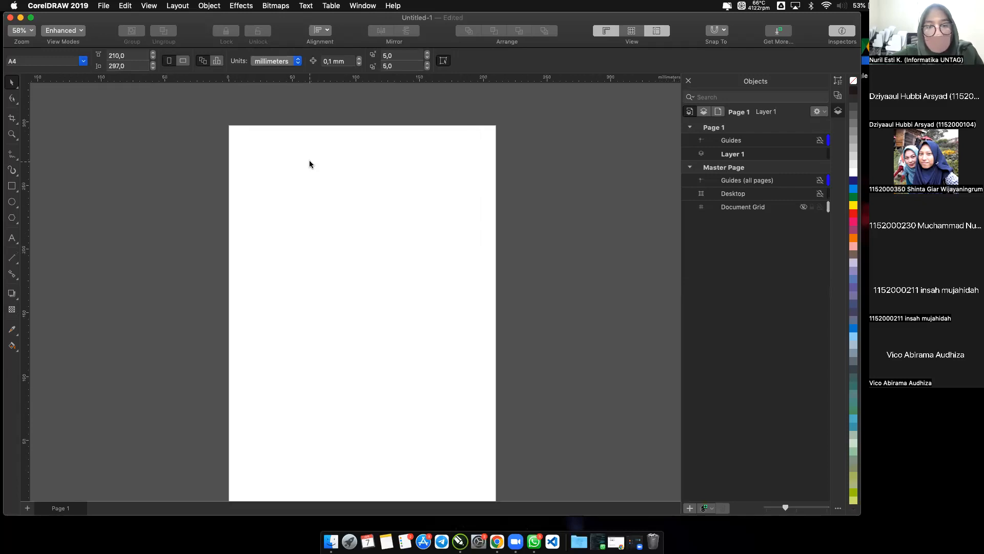
pyautogui.click(273, 61)
pyautogui.click(273, 61)
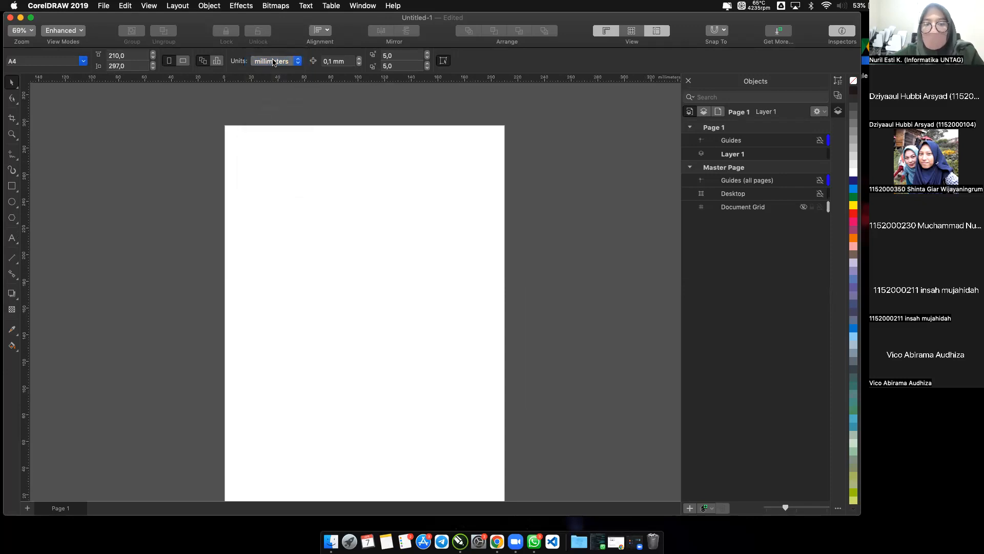
pyautogui.click(273, 61)
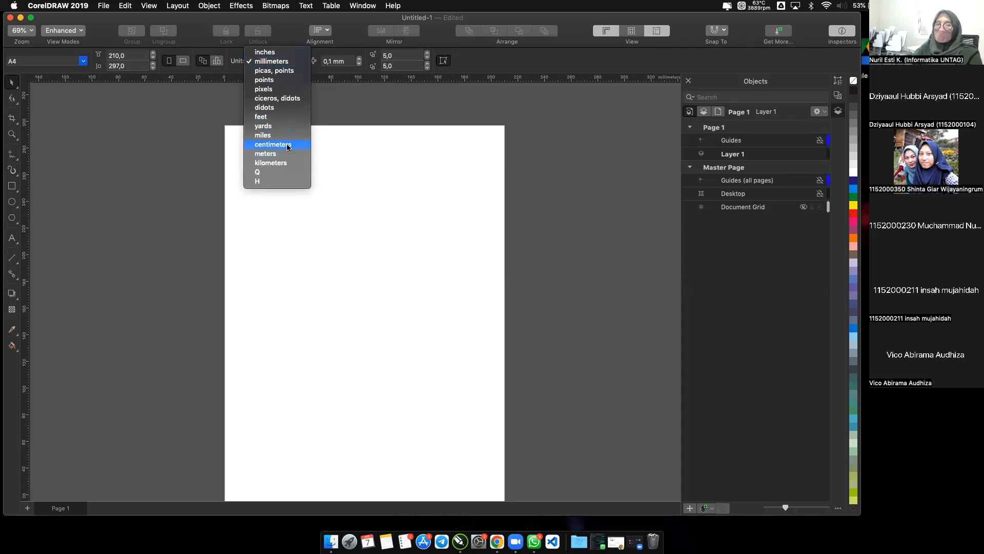
pyautogui.click(347, 182)
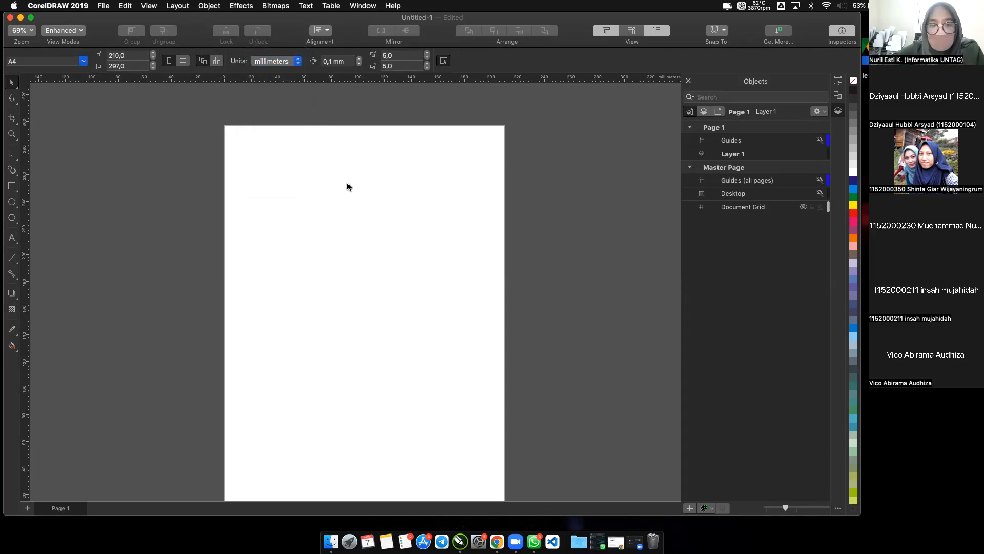
# Examine the Shape tool group and activate the Shape, Crop and Zoom tools in turn.
pyautogui.scroll(3, 300, 262)
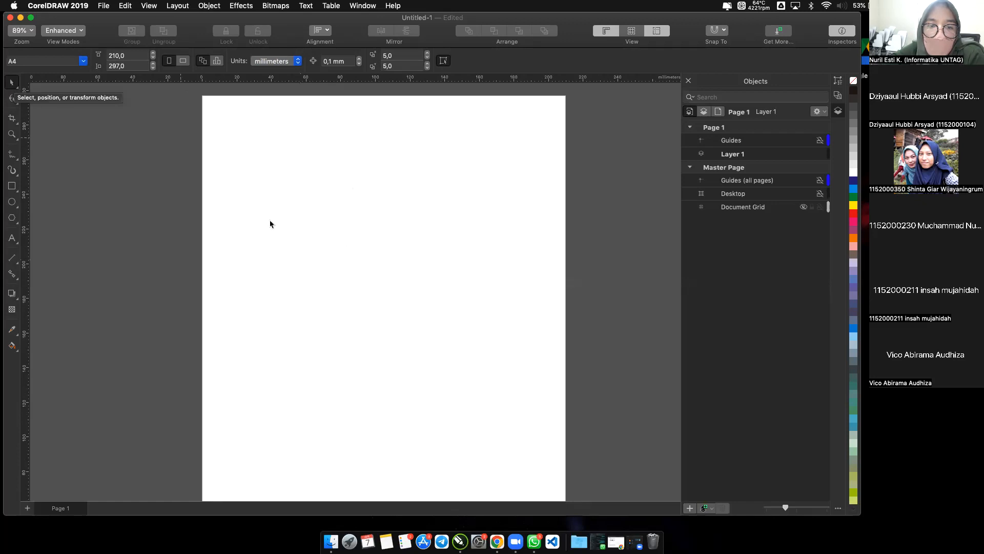
pyautogui.click(16, 106)
pyautogui.click(17, 105)
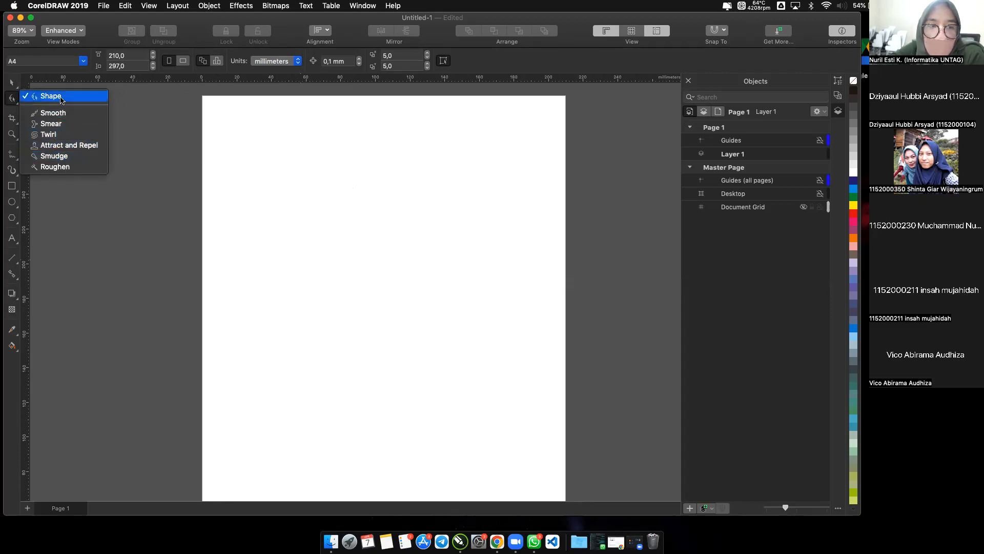
pyautogui.click(61, 98)
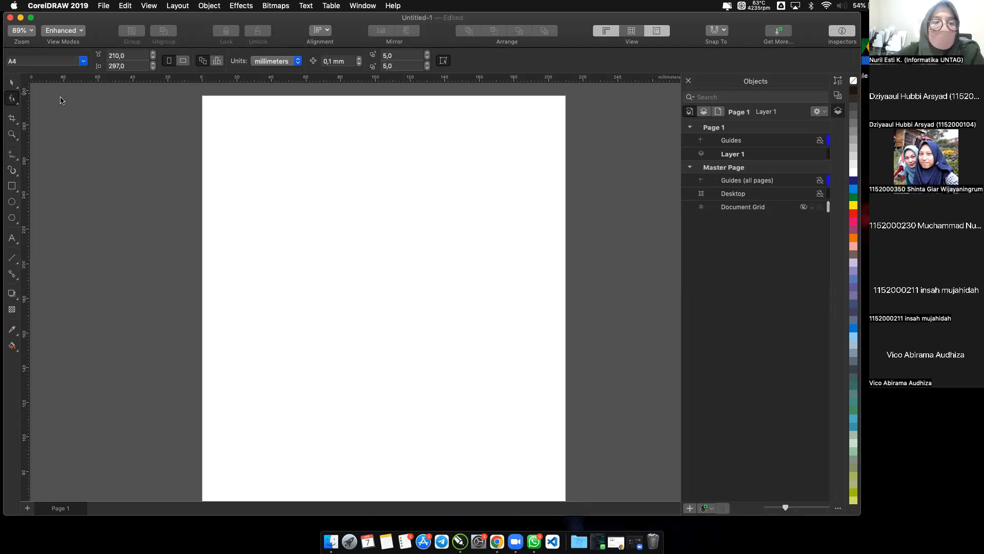
pyautogui.click(12, 118)
pyautogui.click(13, 134)
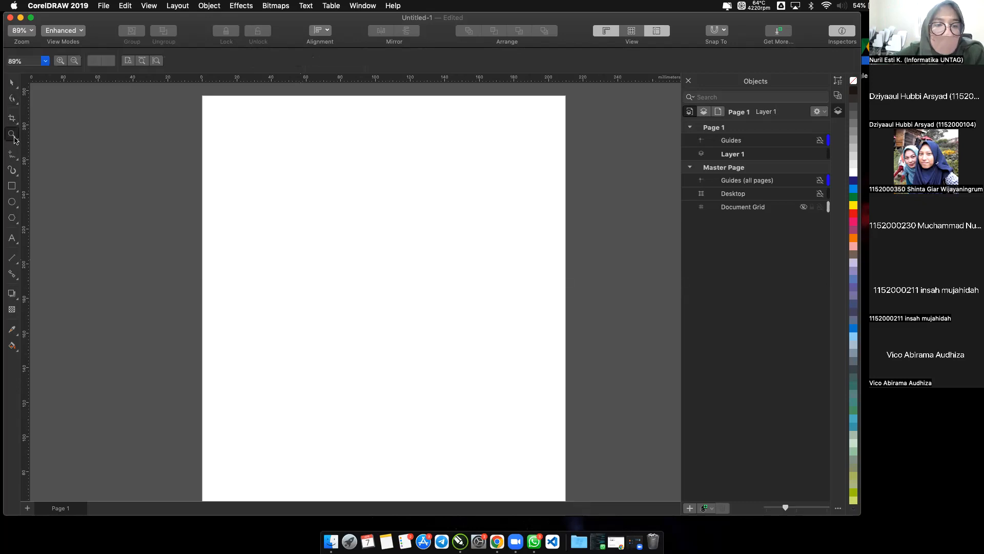
# Try to draw a multi-segment line across the upper part of the page with the Polyline tool.
pyautogui.click(17, 142)
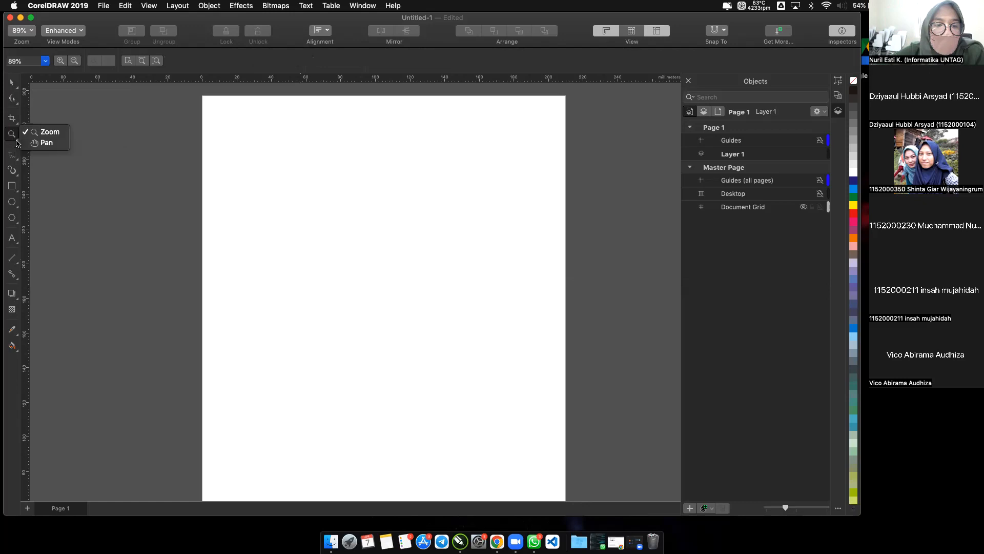
pyautogui.click(17, 161)
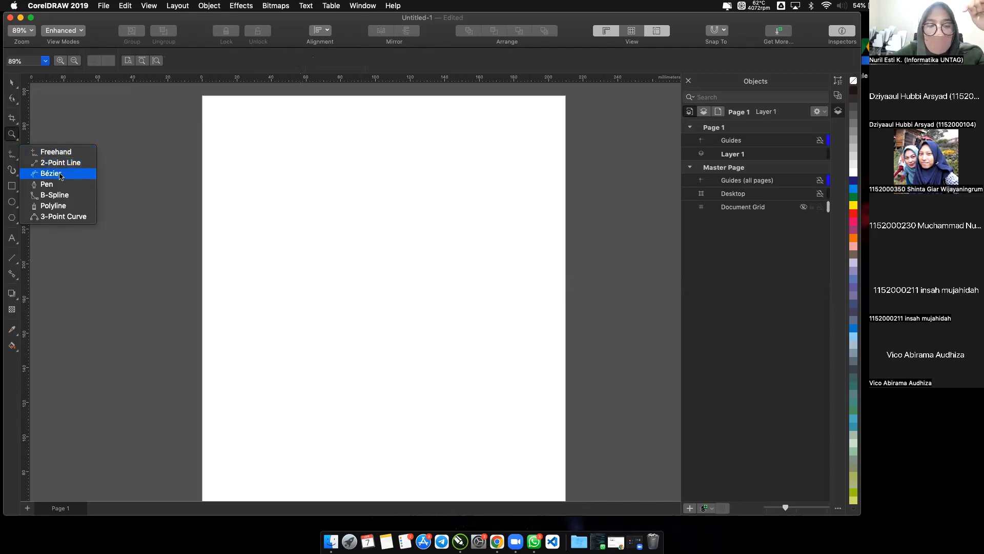
pyautogui.click(72, 206)
pyautogui.moveTo(234, 154); pyautogui.dragTo(314, 163)
pyautogui.click(306, 222)
pyautogui.click(347, 219)
pyautogui.click(369, 170)
pyautogui.click(411, 217)
pyautogui.press('Escape')
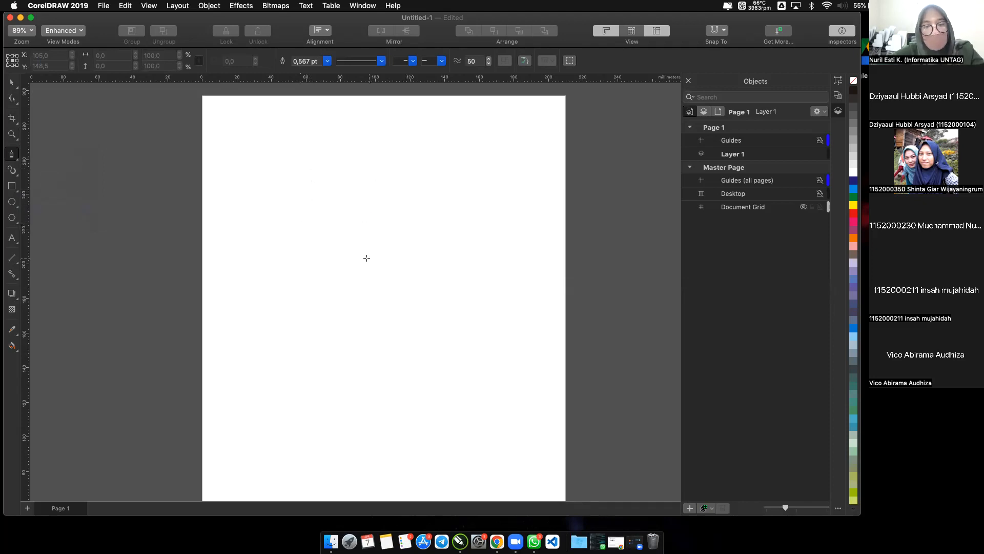
# Draw two separate slanted lines with the 2-Point Line tool, the second spanning about 35 mm by 42 mm.
pyautogui.click(17, 162)
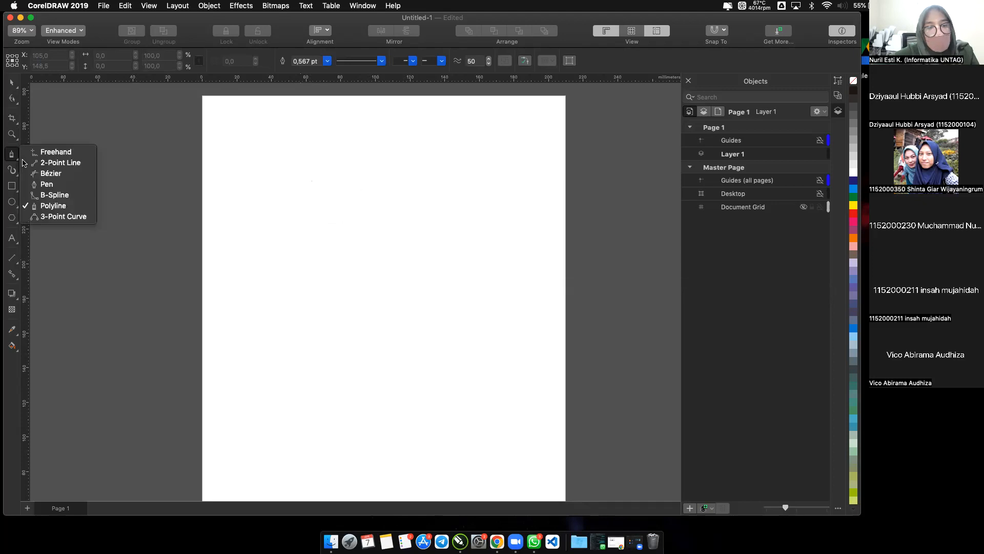
pyautogui.click(43, 162)
pyautogui.moveTo(246, 152); pyautogui.dragTo(337, 212)
pyautogui.moveTo(362, 161); pyautogui.dragTo(423, 235)
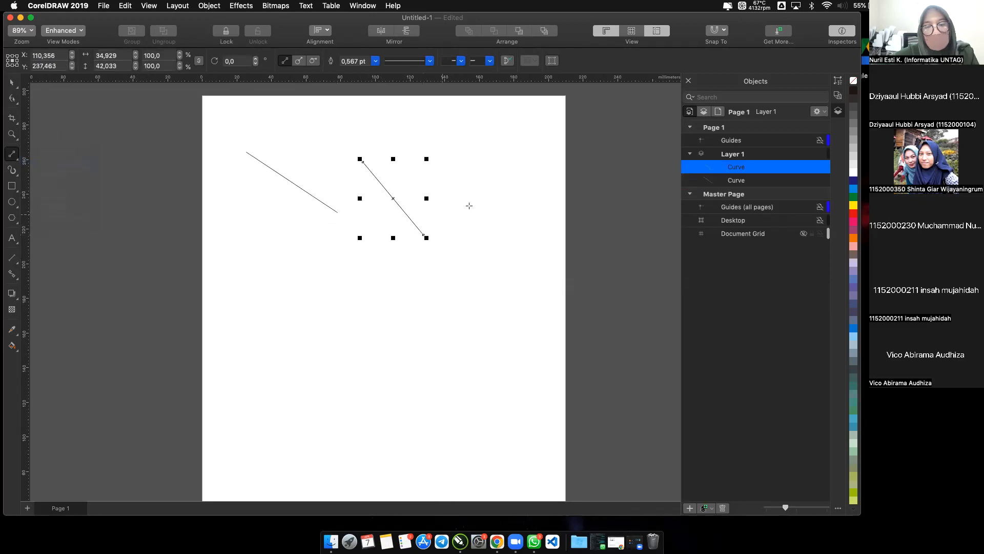
pyautogui.press('Escape')
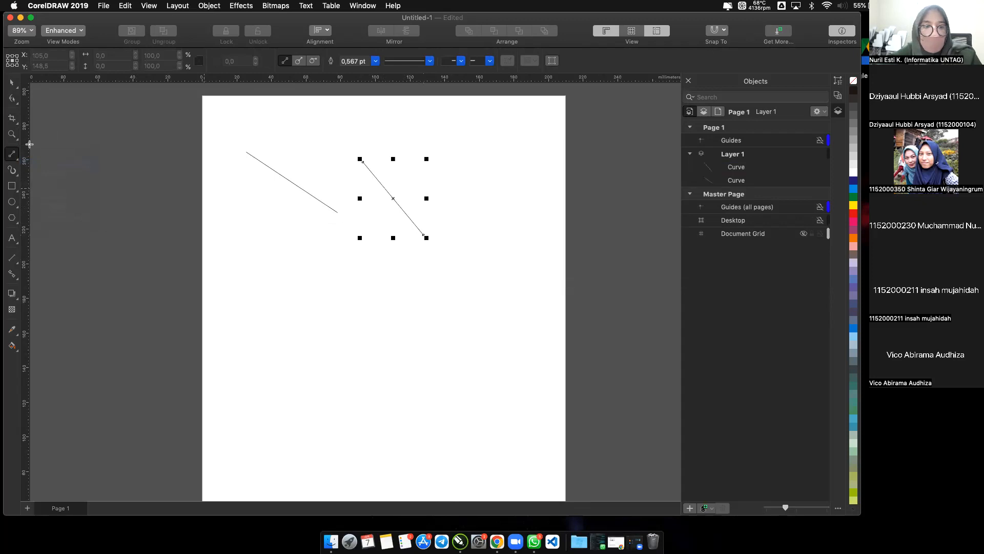
# Examine the variants of the Rectangle and Ellipse tools.
pyautogui.click(12, 189)
pyautogui.click(12, 189)
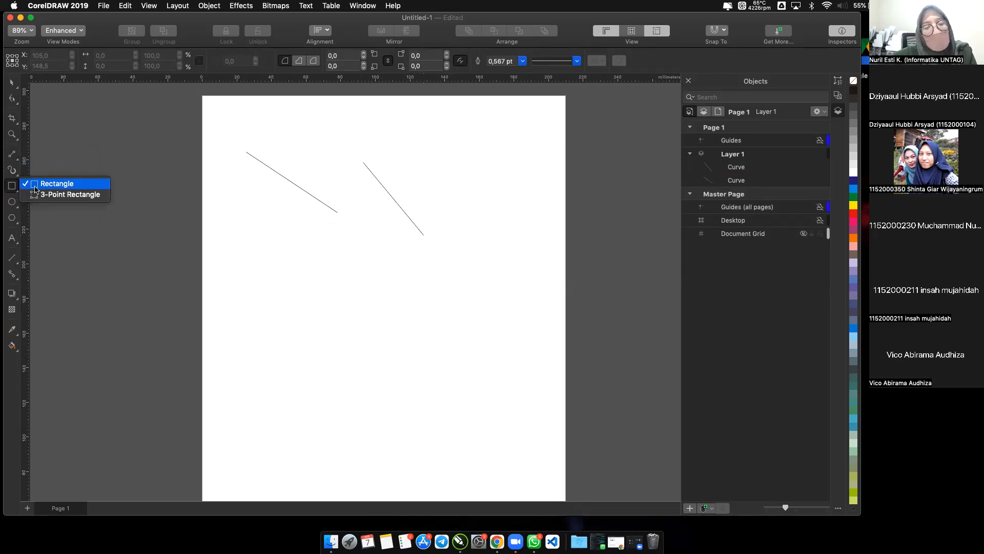
pyautogui.click(11, 203)
pyautogui.click(15, 208)
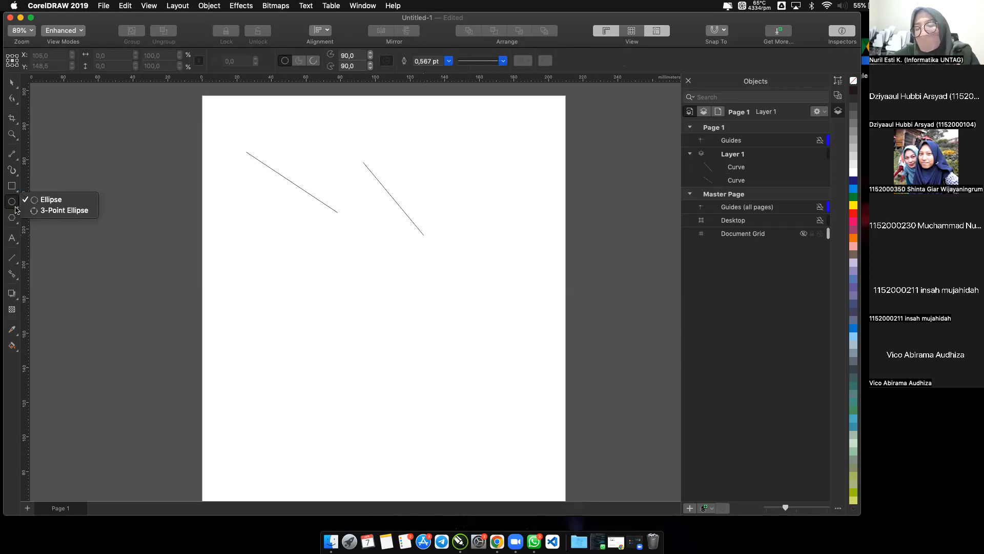
# Draw a three-sided polygon about 46 mm wide and 37 mm high below the left slanted line.
pyautogui.click(16, 226)
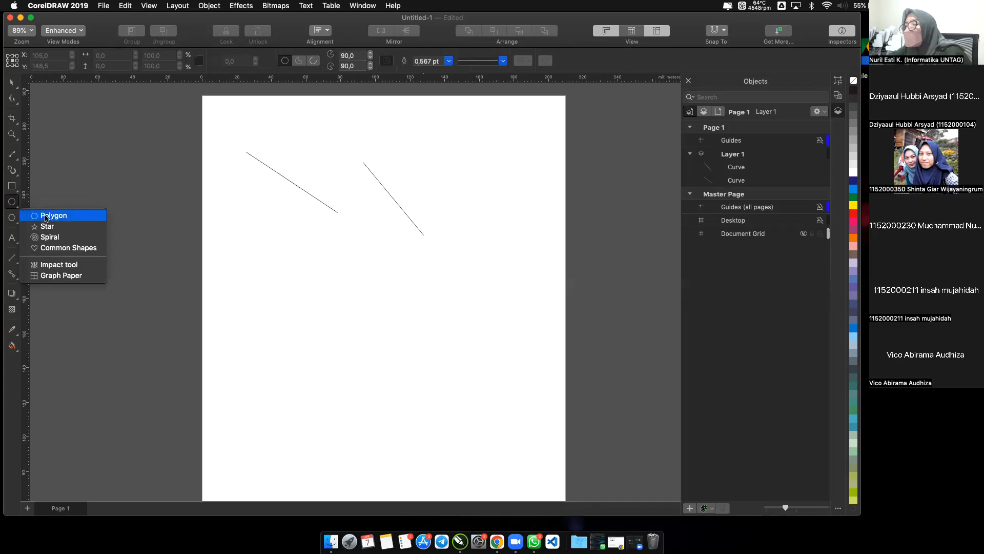
pyautogui.click(45, 216)
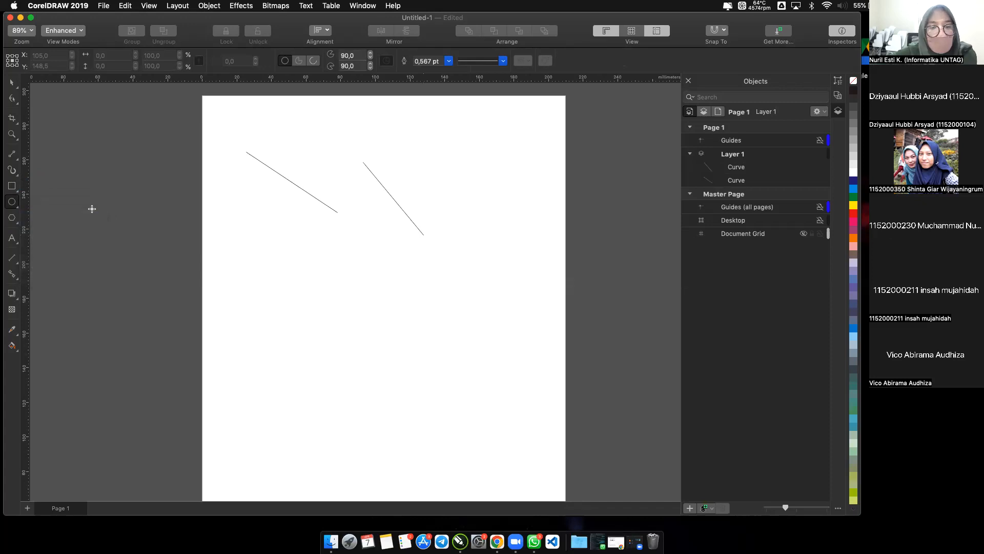
pyautogui.moveTo(249, 226); pyautogui.dragTo(300, 264)
pyautogui.moveTo(331, 307); pyautogui.dragTo(334, 294)
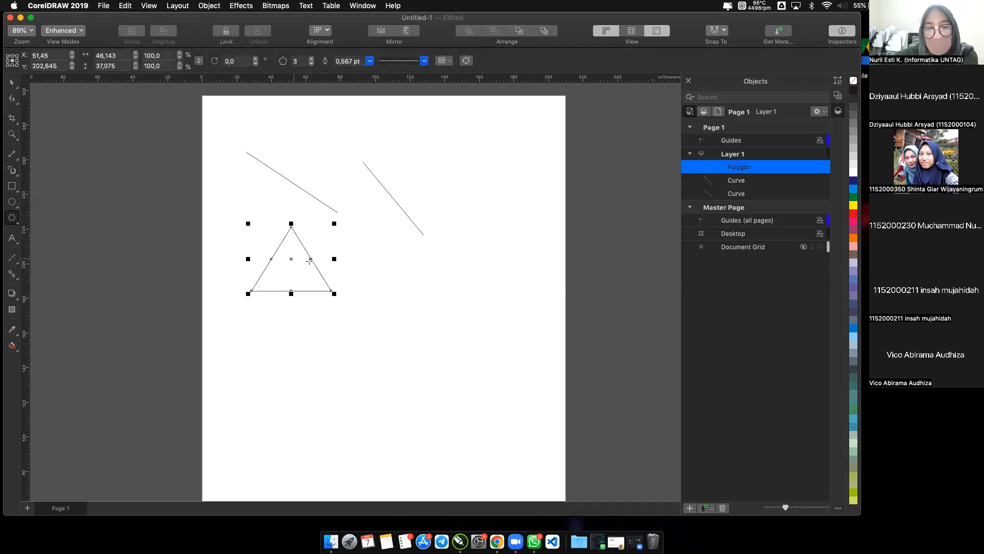
# Set the polygon to 7 sides with an outline width of 1.5 pt.
pyautogui.click(313, 62)
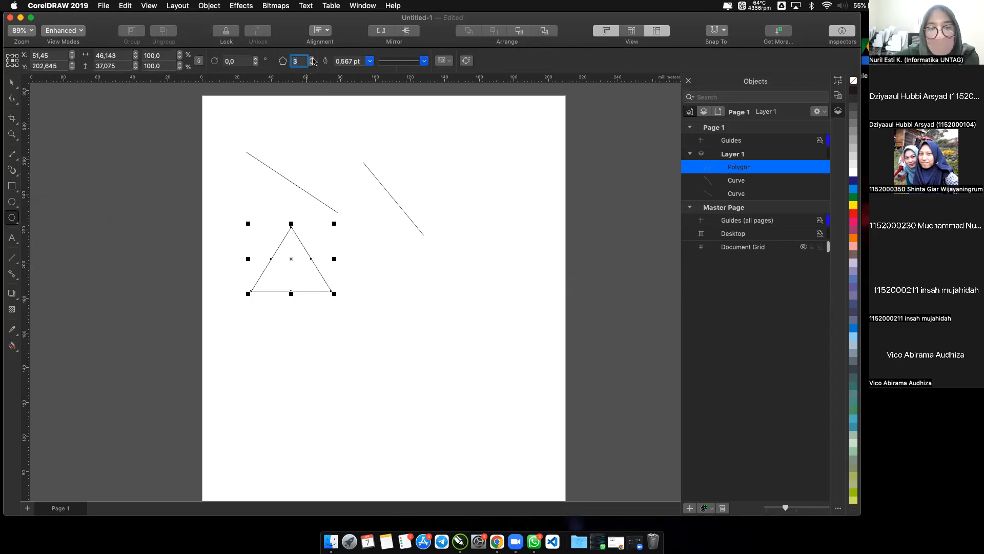
pyautogui.click(312, 60)
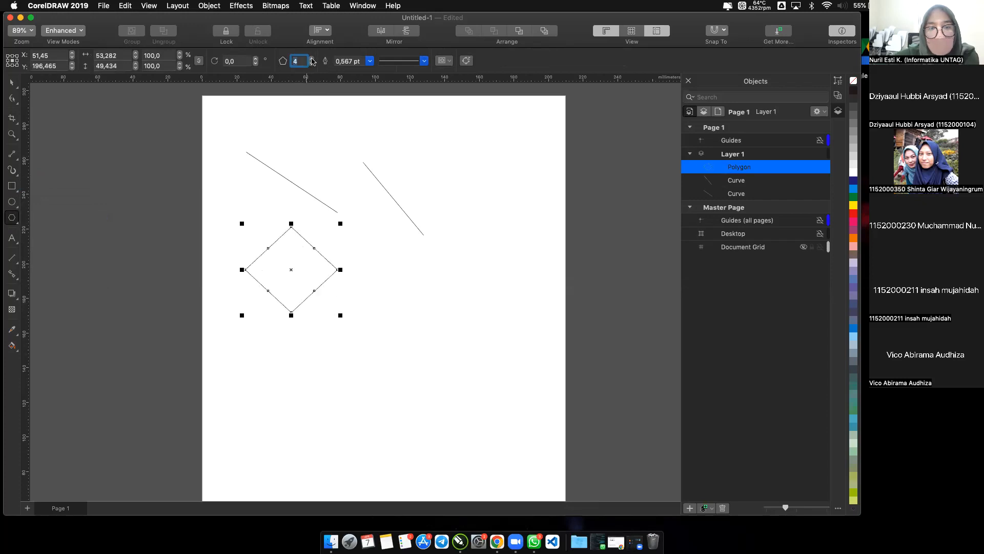
pyautogui.click(311, 60)
pyautogui.click(312, 59)
pyautogui.click(312, 60)
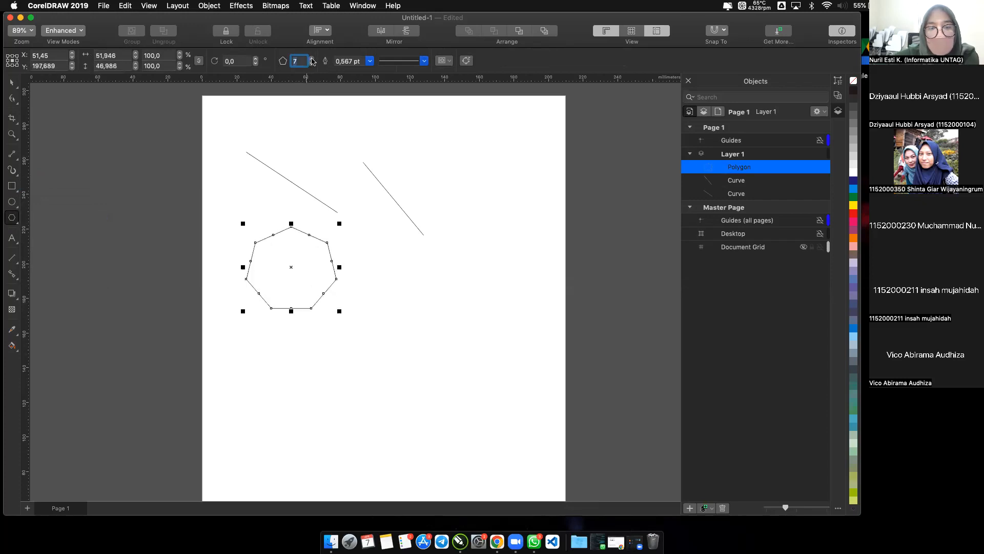
pyautogui.click(369, 63)
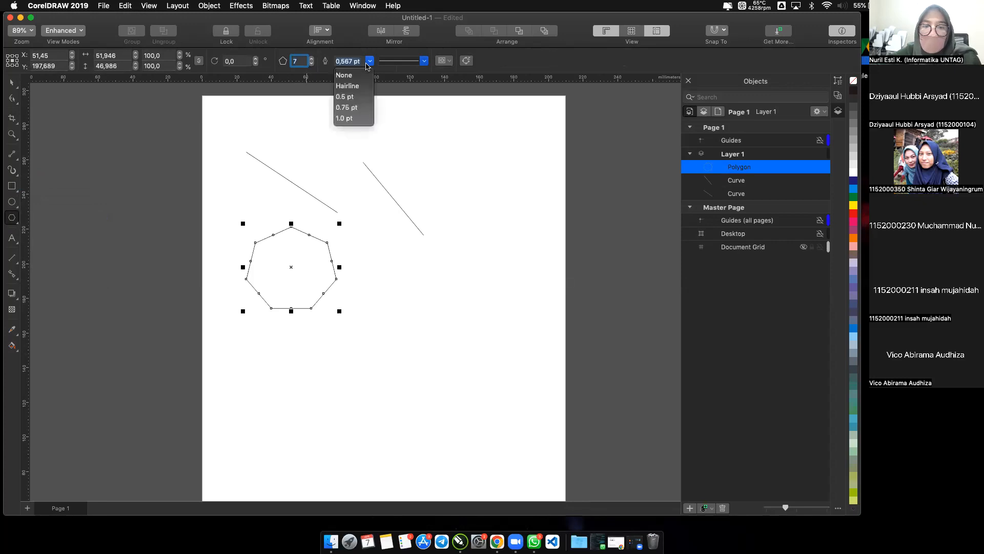
pyautogui.scroll(-1, 353, 108)
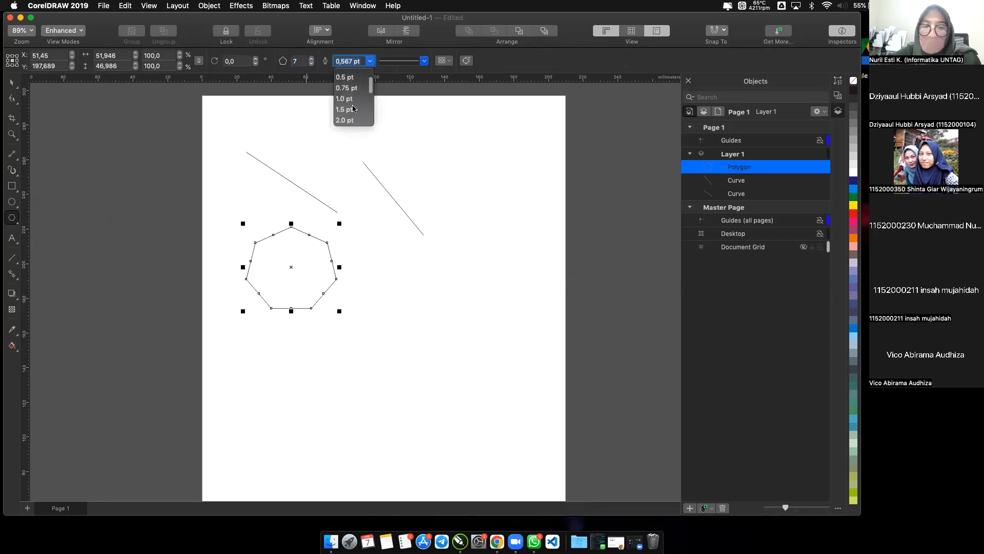
pyautogui.click(348, 111)
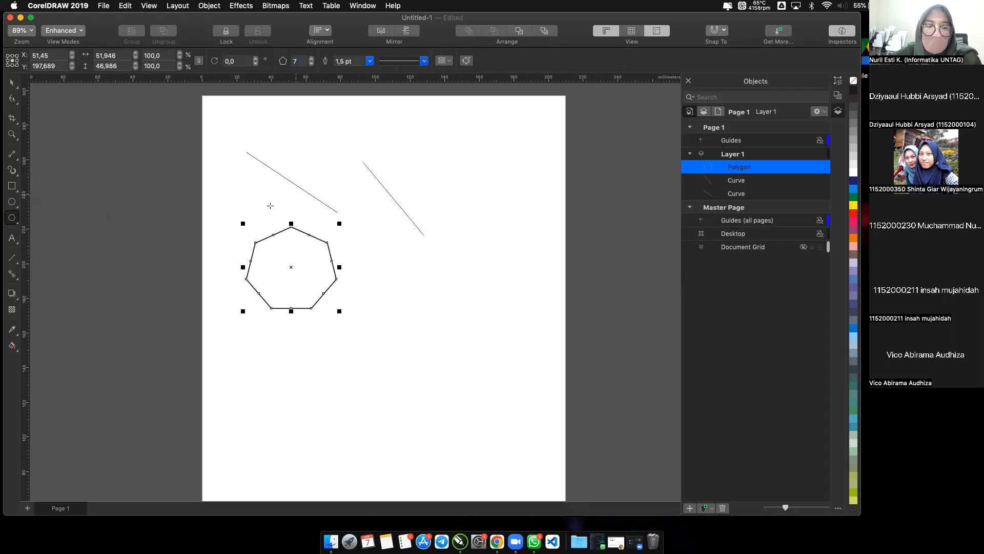
pyautogui.press('Escape')
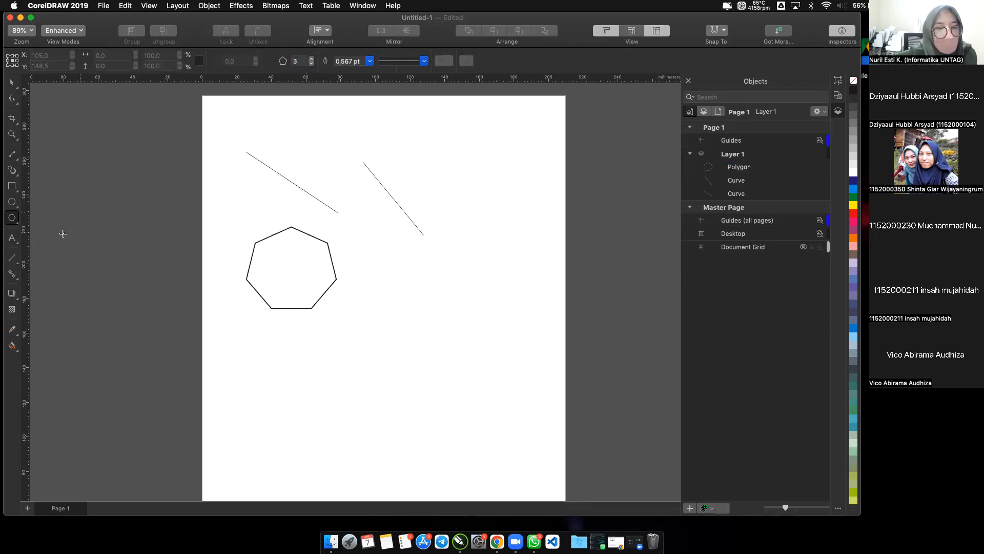
# Add the artistic text "UNTAG SBY" below the polygon.
pyautogui.click(13, 240)
pyautogui.click(256, 345)
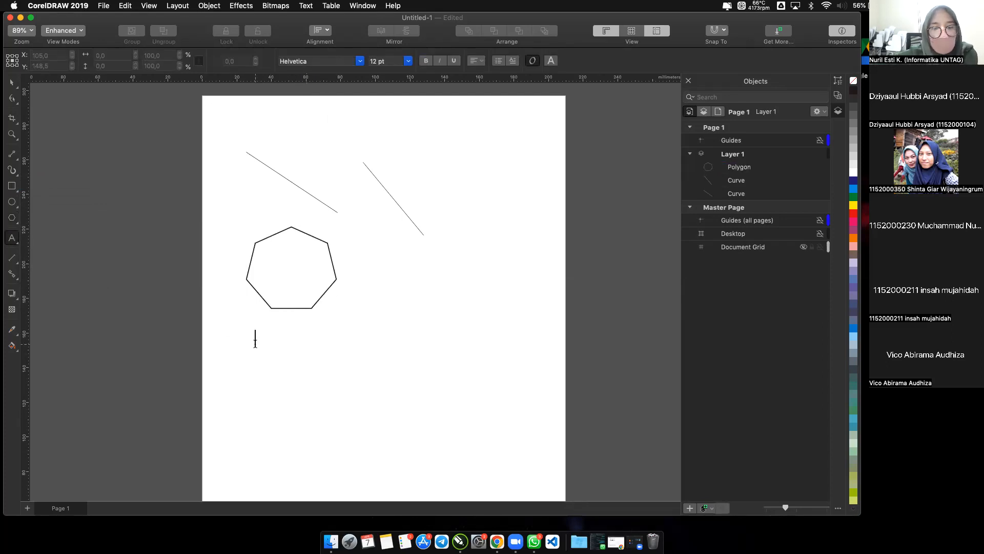
pyautogui.write('UNTAG SBY')
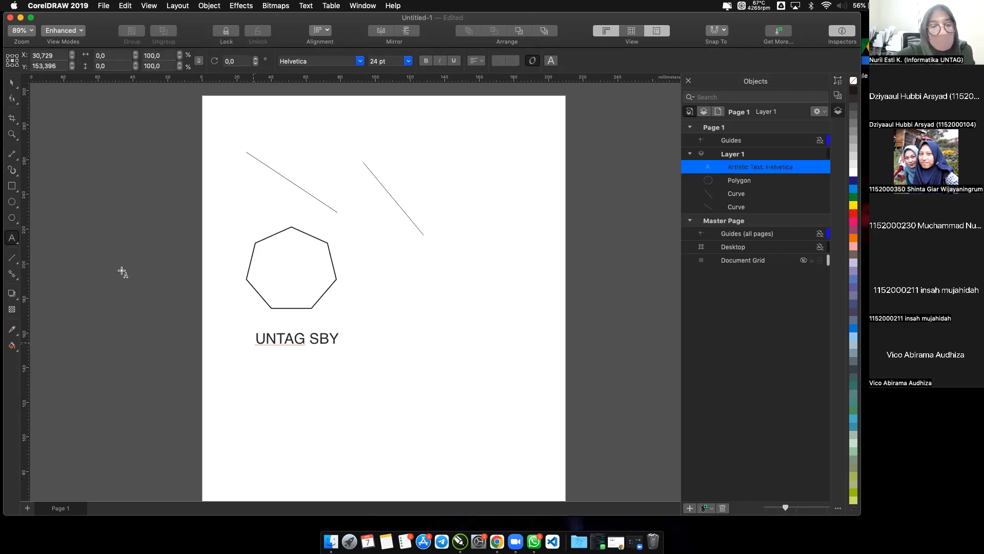
pyautogui.press('Escape')
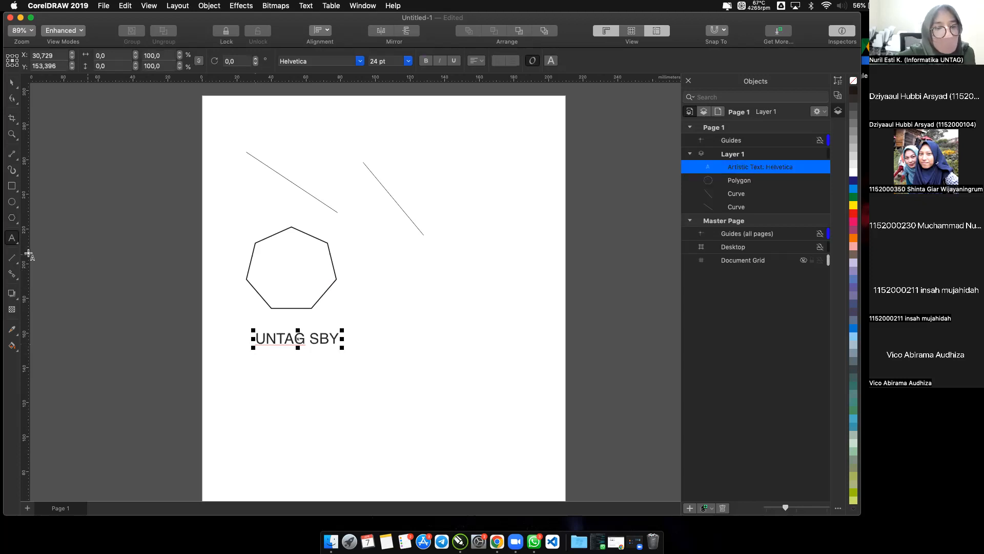
# Dimension the polygon's width with a Parallel Dimension placed between the polygon and the text.
pyautogui.click(12, 260)
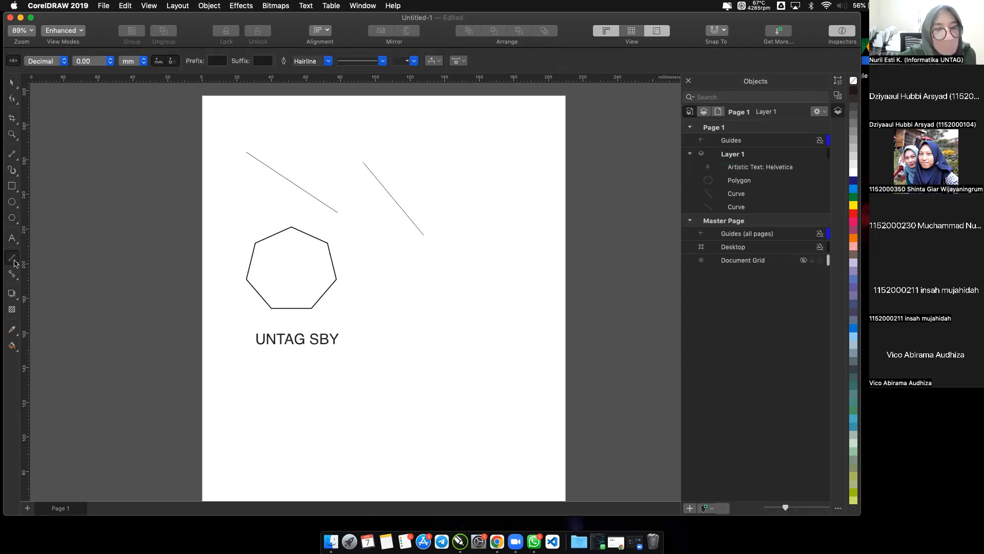
pyautogui.click(16, 265)
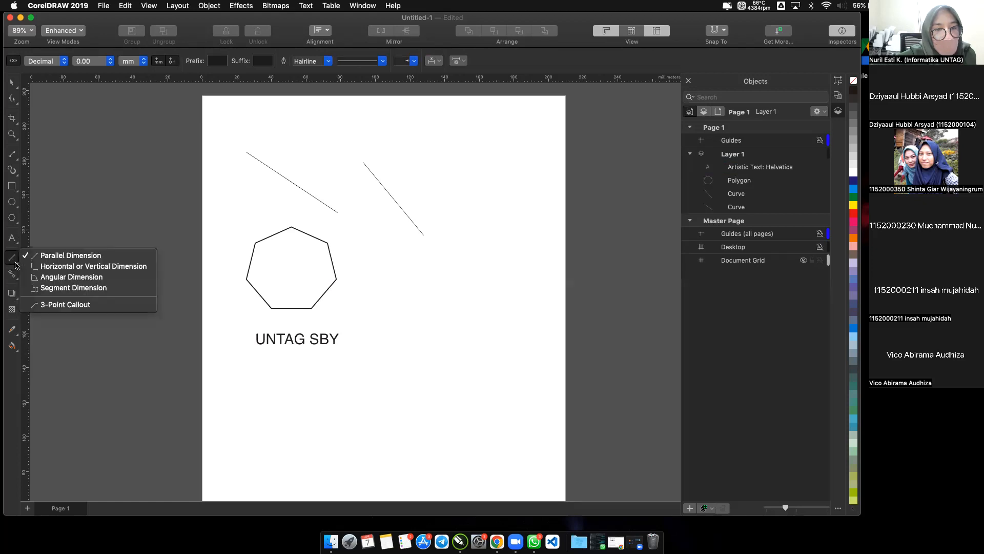
pyautogui.click(16, 265)
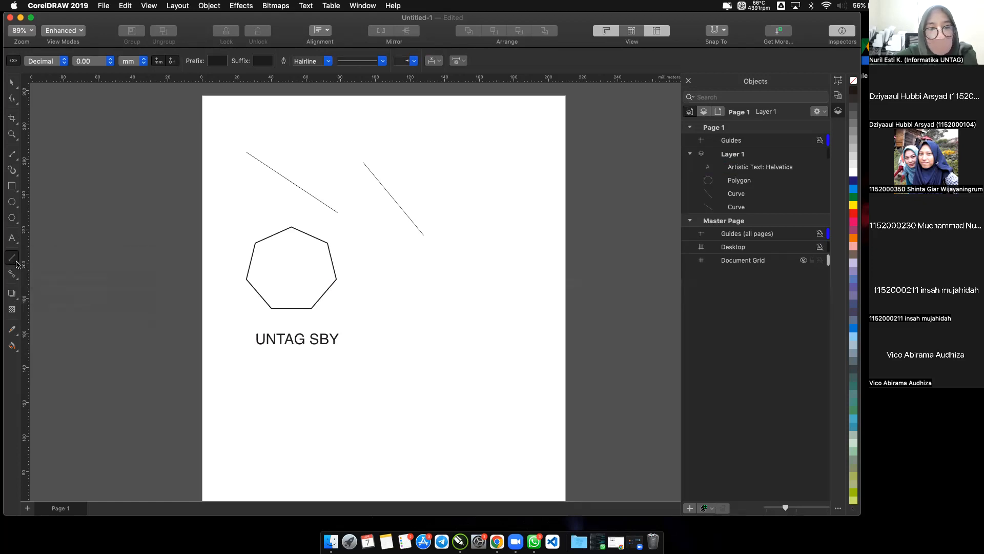
pyautogui.click(15, 265)
pyautogui.click(51, 255)
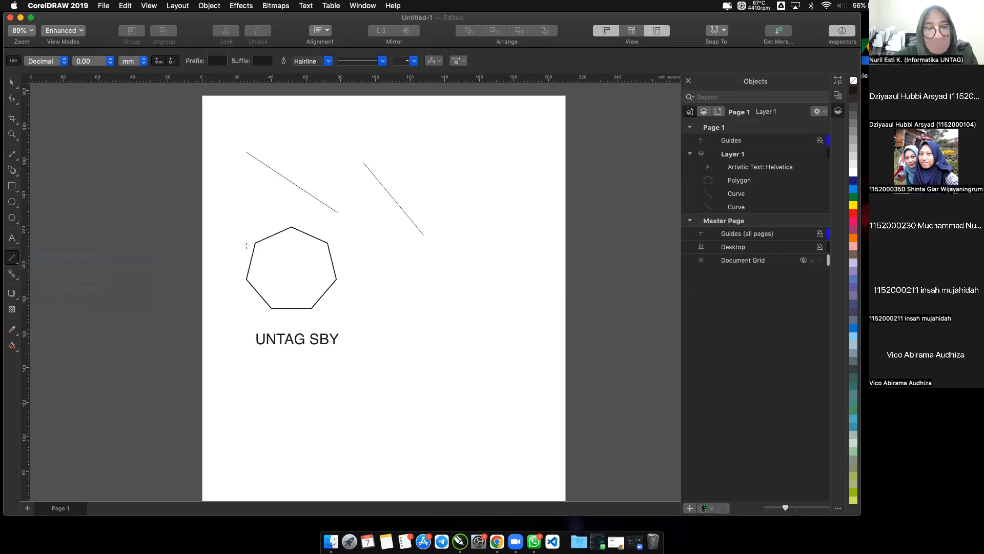
pyautogui.click(246, 278)
pyautogui.click(337, 279)
pyautogui.click(291, 325)
pyautogui.press('Escape')
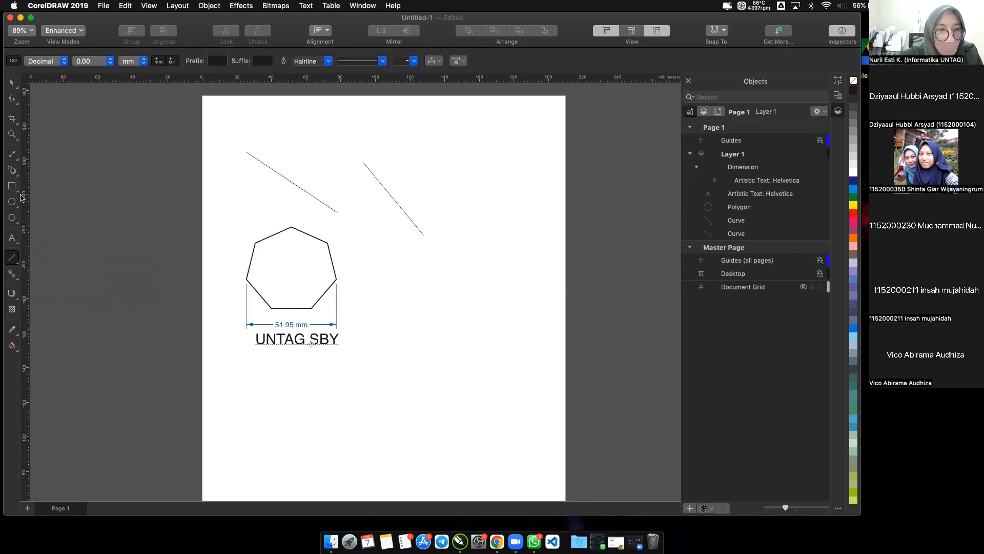
# Select all objects on the page and delete them.
pyautogui.click(13, 85)
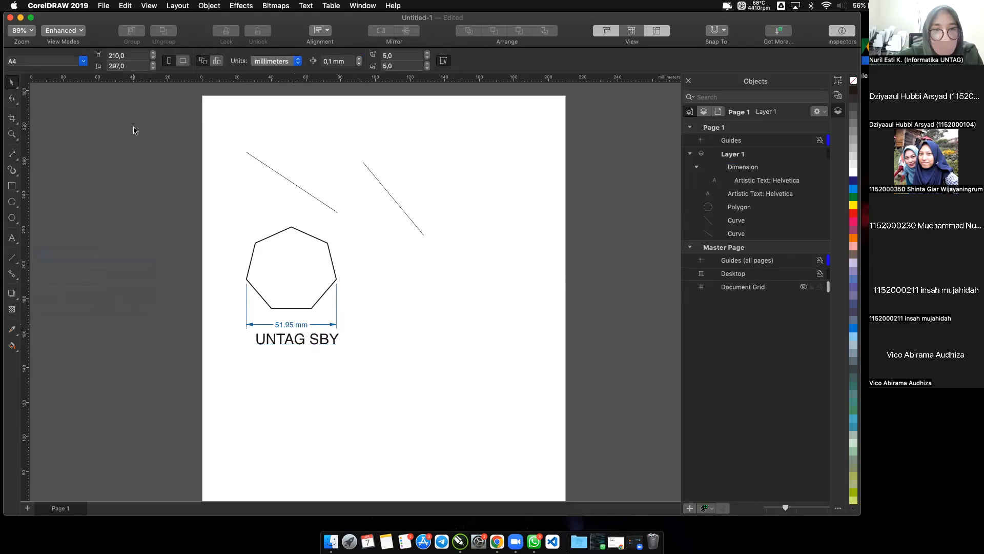
pyautogui.press('super+a')
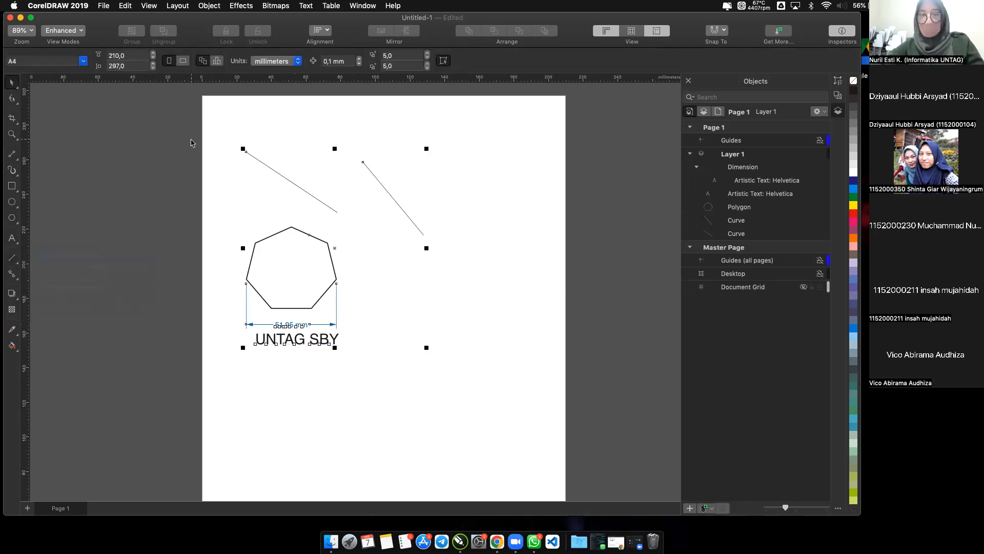
pyautogui.press('Delete')
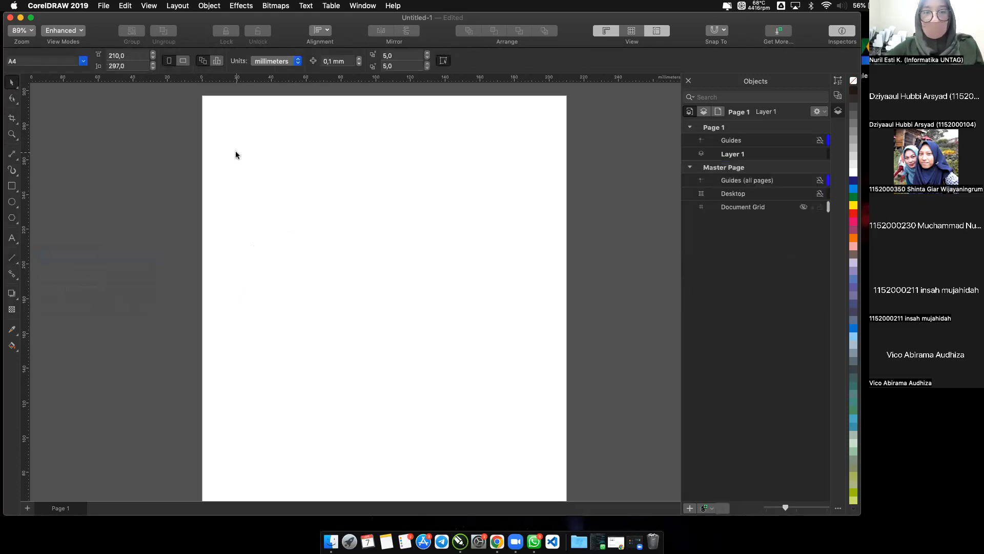
# Draw a rectangle about 109 mm wide and 40 mm high in the upper-left part of the page.
pyautogui.scroll(2, 235, 151)
pyautogui.scroll(4, 235, 155)
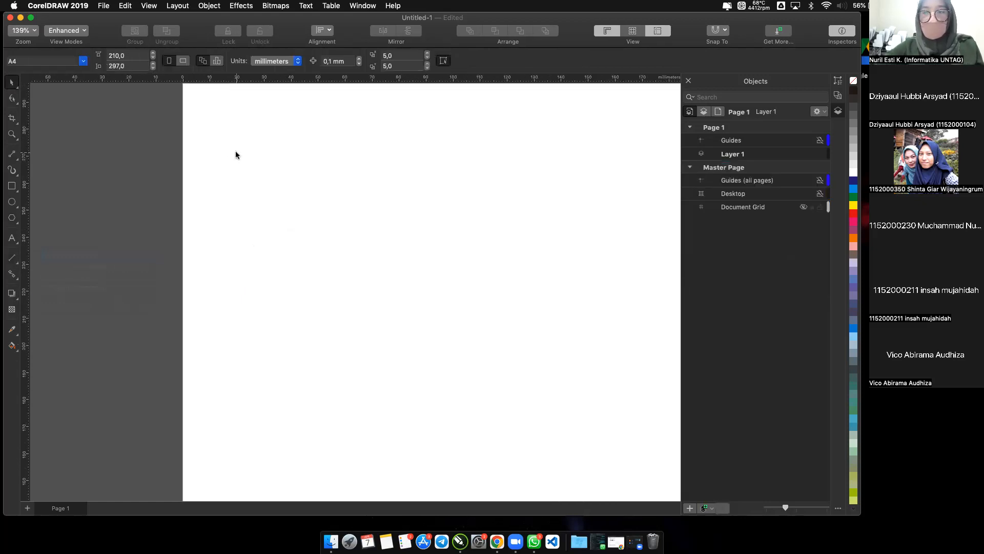
pyautogui.hscroll(4, 235, 155)
pyautogui.scroll(2, 235, 155)
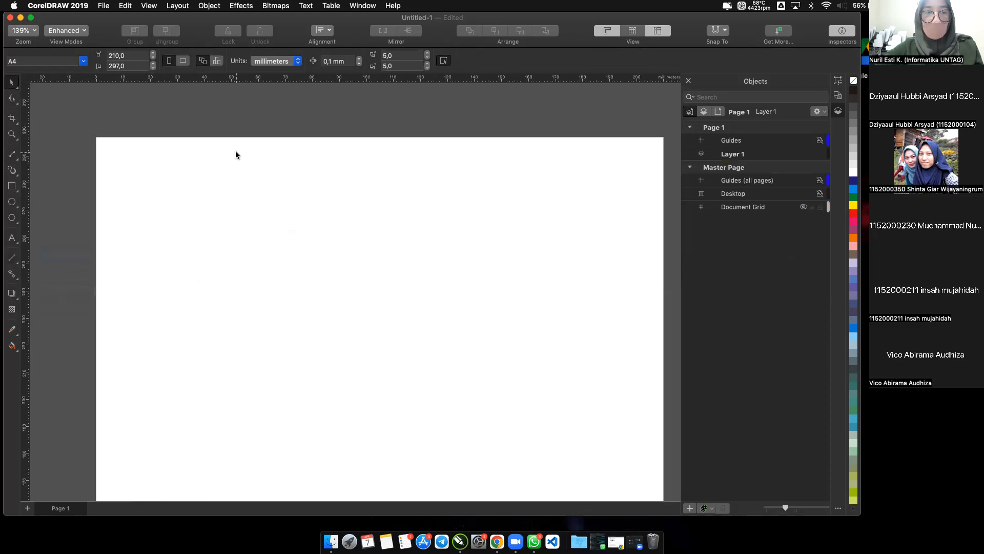
pyautogui.click(12, 186)
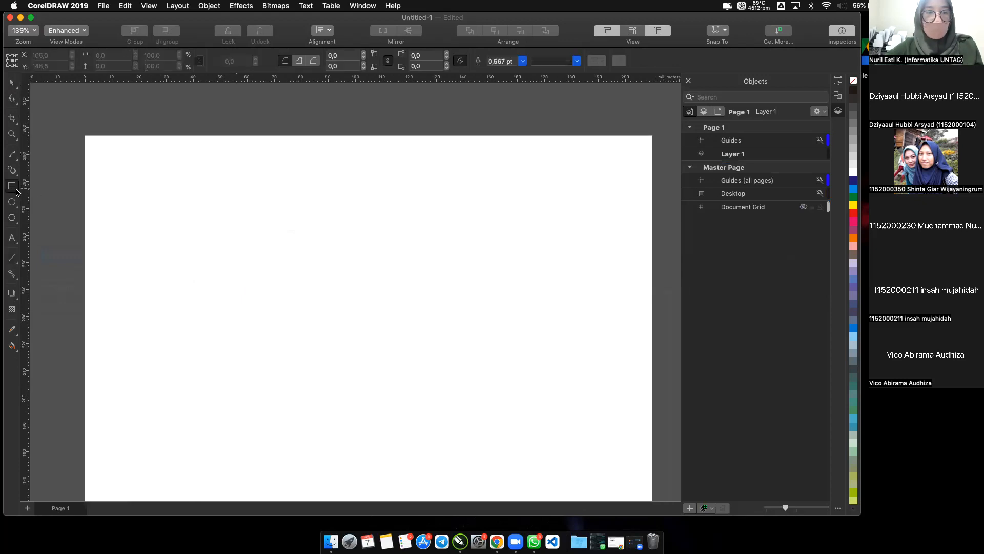
pyautogui.click(17, 191)
pyautogui.click(67, 183)
pyautogui.moveTo(110, 169); pyautogui.dragTo(234, 229)
pyautogui.moveTo(325, 246); pyautogui.dragTo(405, 277)
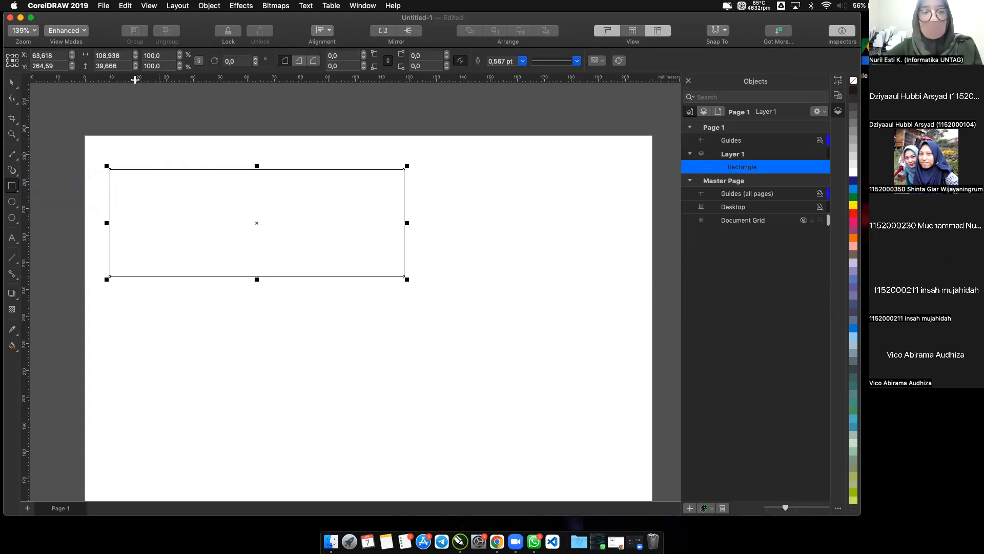
# Open the rectangle's width value and switch the rectangle to its rotate and skew handles with the Pick tool.
pyautogui.click(123, 56)
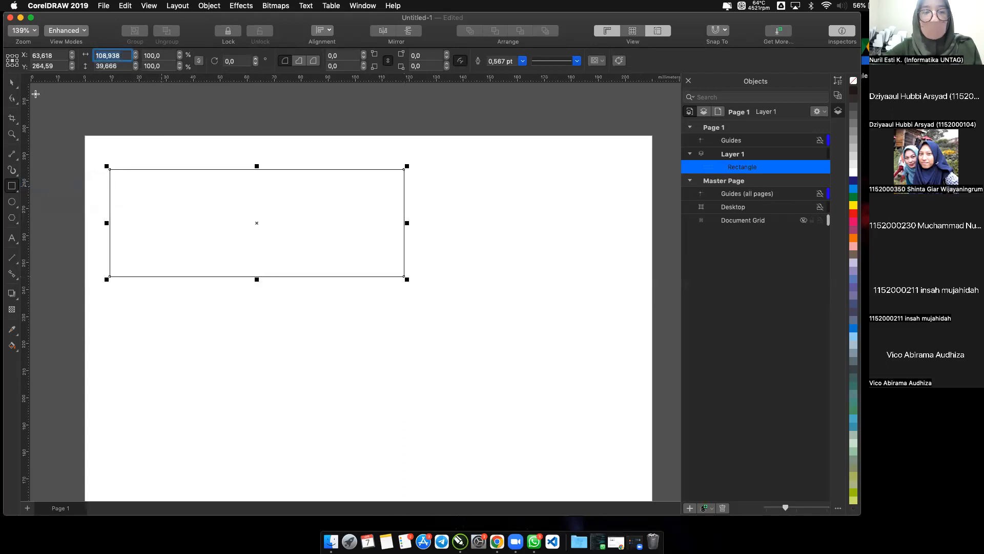
pyautogui.click(11, 83)
pyautogui.click(162, 188)
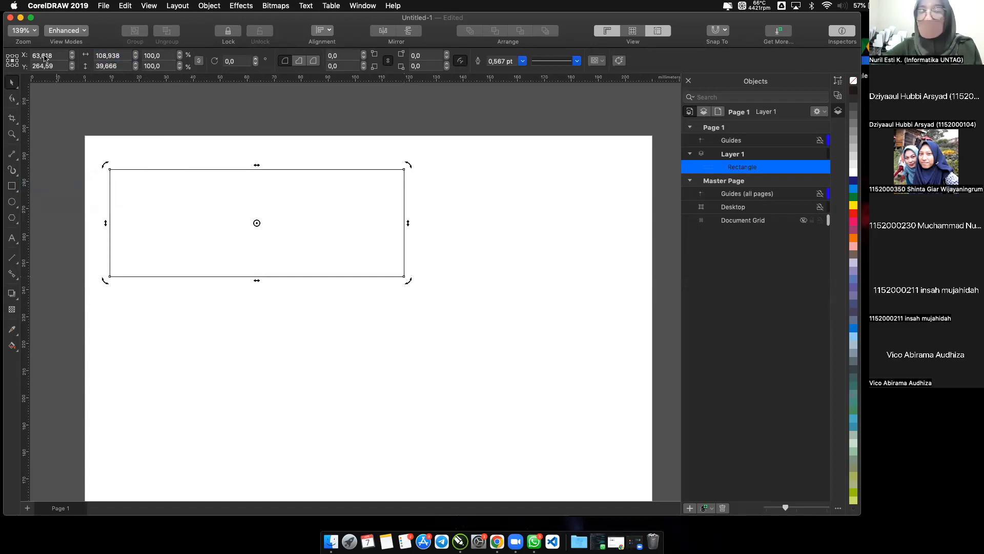
# Set the rectangle's height to 40 mm.
pyautogui.click(103, 65)
pyautogui.click(125, 65)
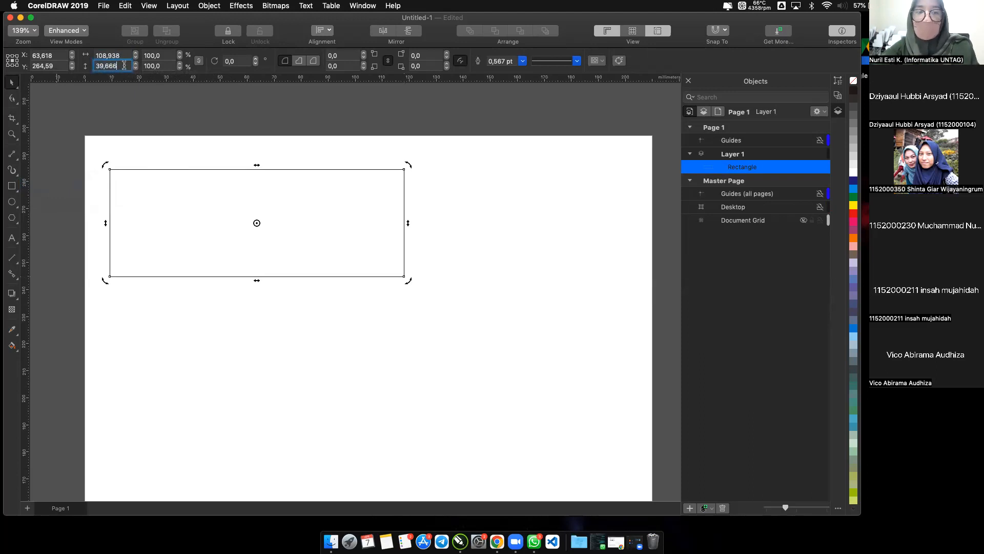
pyautogui.click(169, 146)
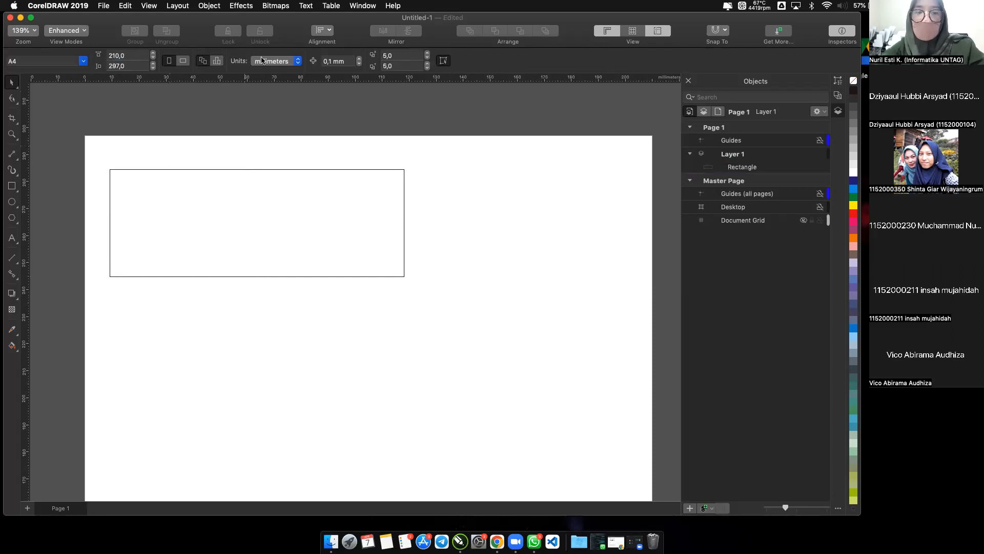
pyautogui.click(239, 169)
pyautogui.click(126, 66)
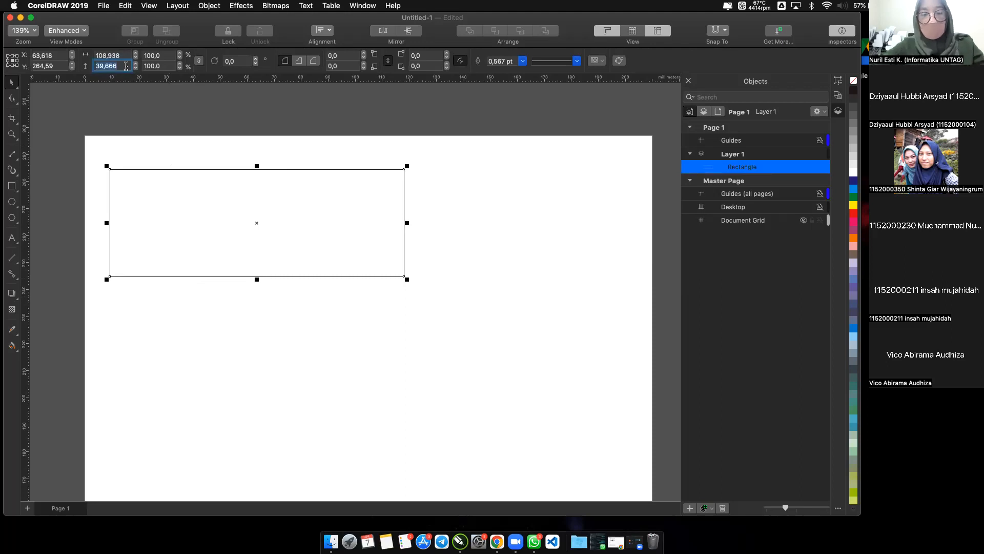
pyautogui.write('4')
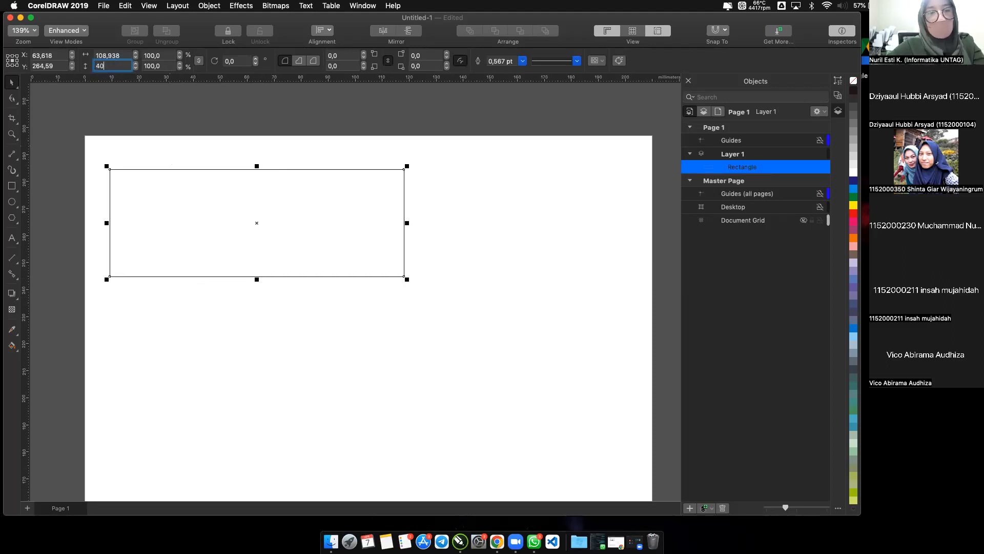
pyautogui.write('0')
pyautogui.press('Return')
# Set the rectangle's width to 100 mm and leave the rectangle selected.
pyautogui.click(96, 54)
pyautogui.moveTo(96, 54); pyautogui.dragTo(70, 53)
pyautogui.write('10')
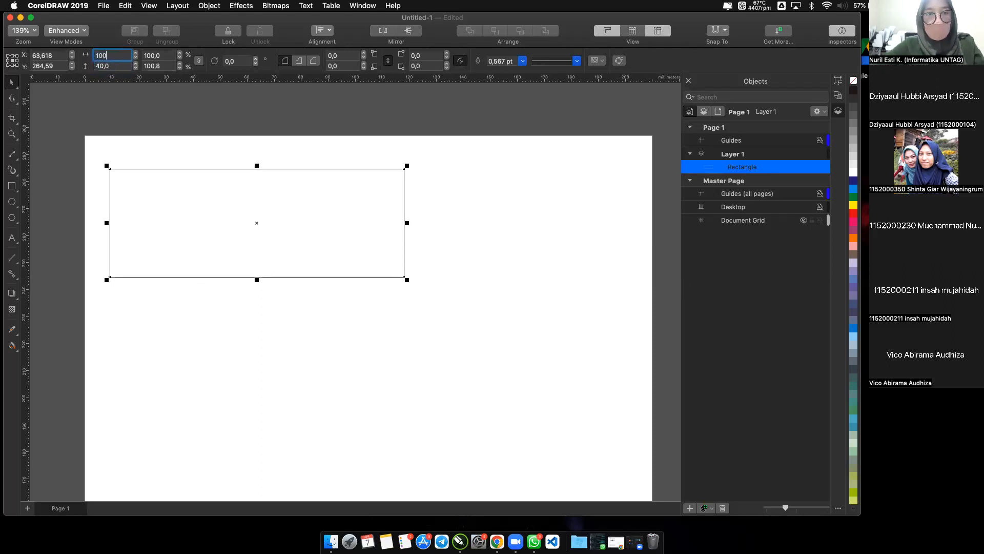
pyautogui.press('Return')
pyautogui.click(190, 150)
pyautogui.click(193, 189)
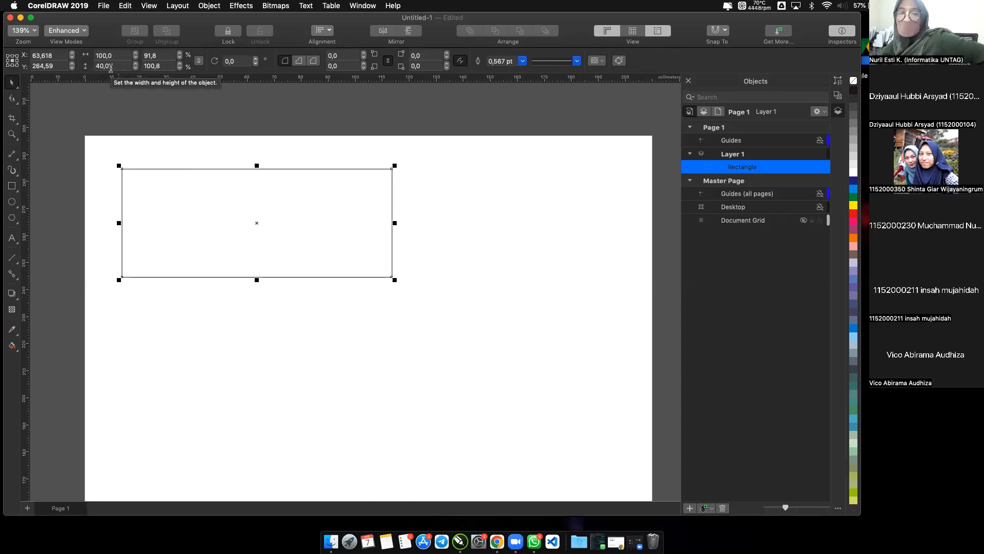
pyautogui.click(235, 143)
pyautogui.click(286, 189)
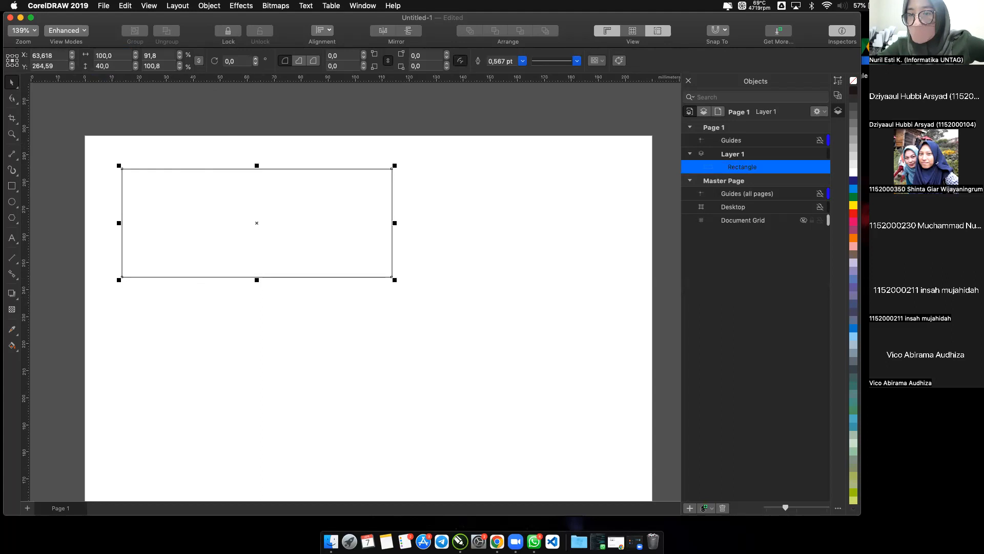
# Look at the rectangle's outline properties and return to the Objects inspector with nothing selected.
pyautogui.click(838, 82)
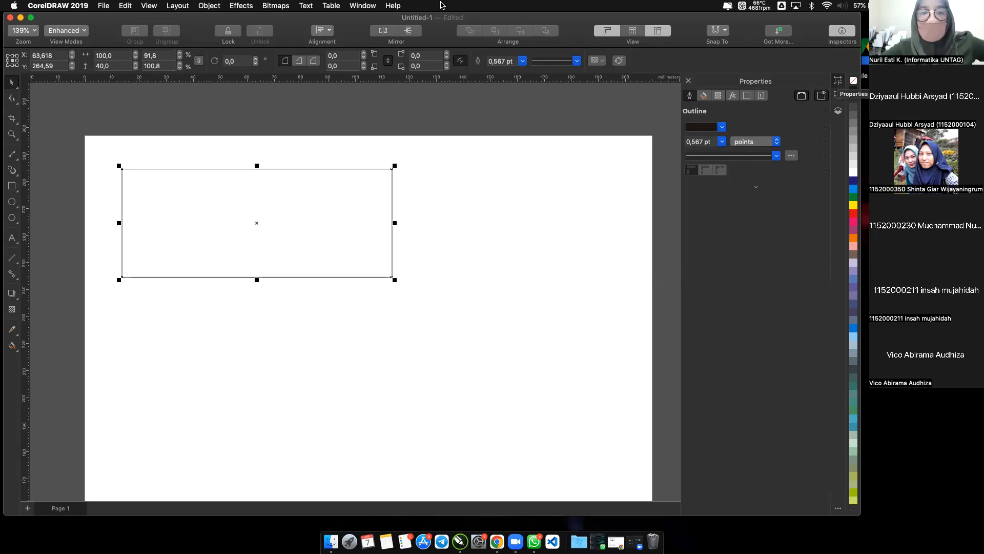
pyautogui.click(504, 127)
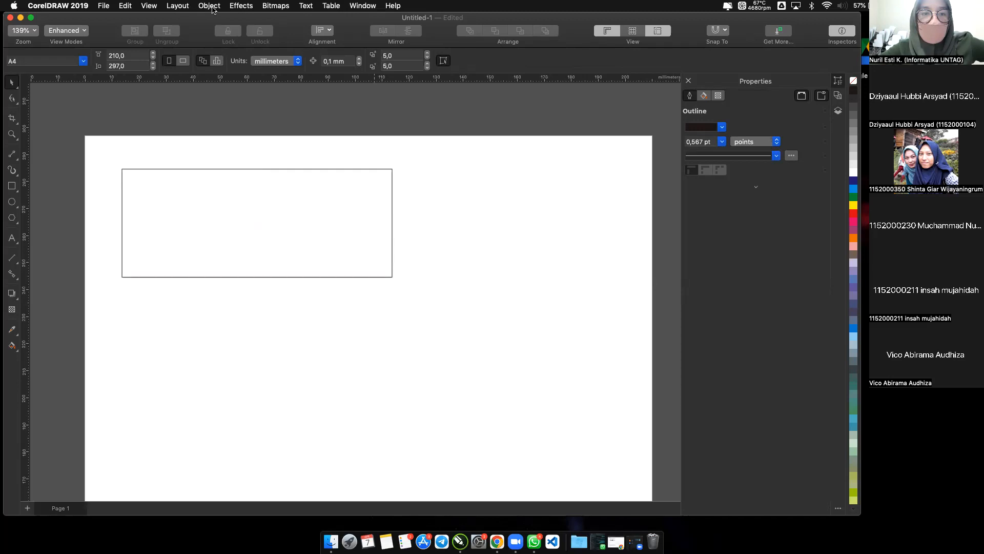
pyautogui.click(352, 7)
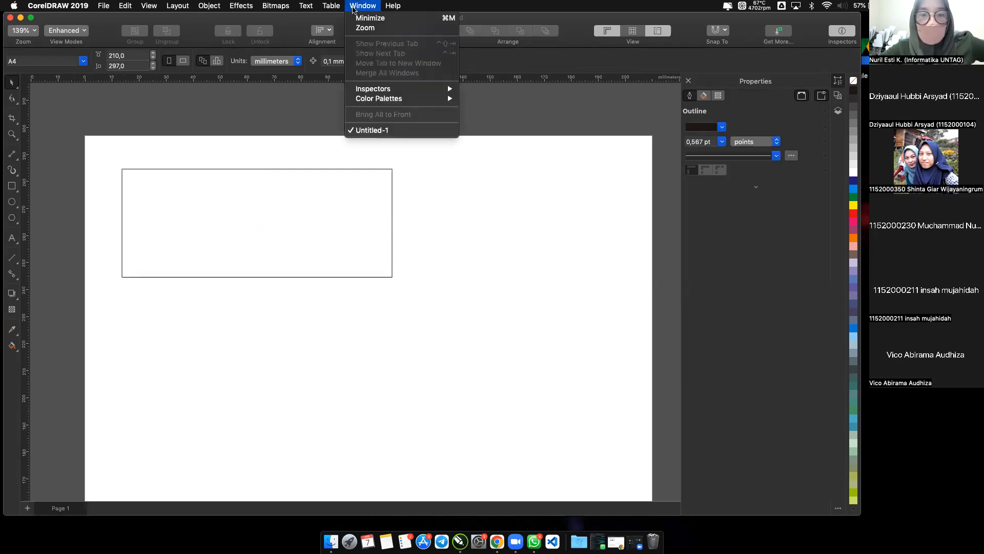
pyautogui.moveTo(286, 7)
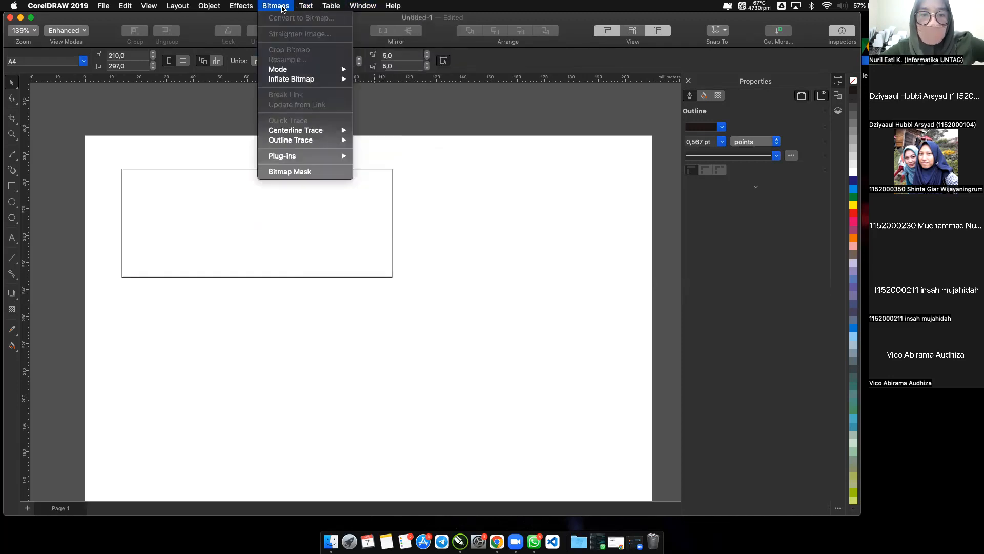
pyautogui.click(840, 196)
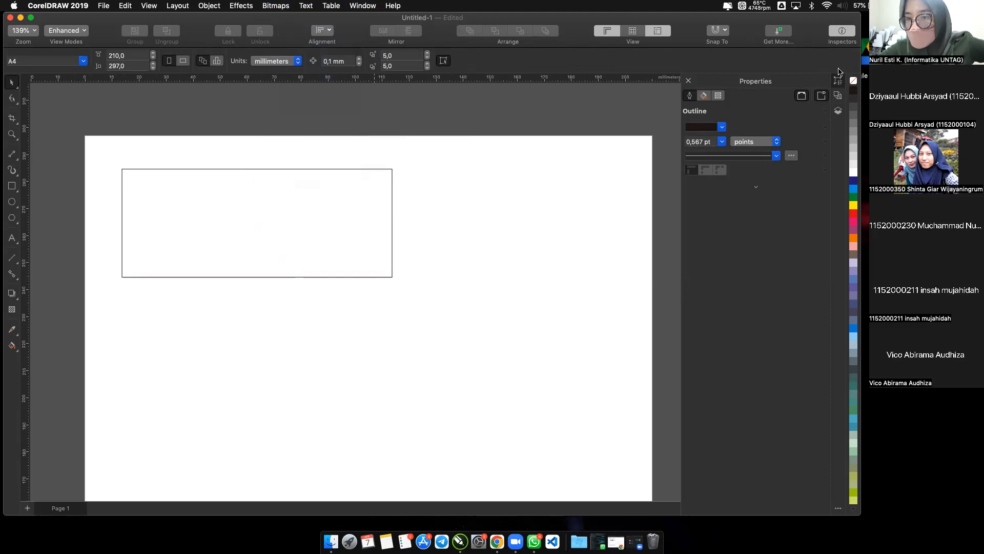
pyautogui.click(838, 112)
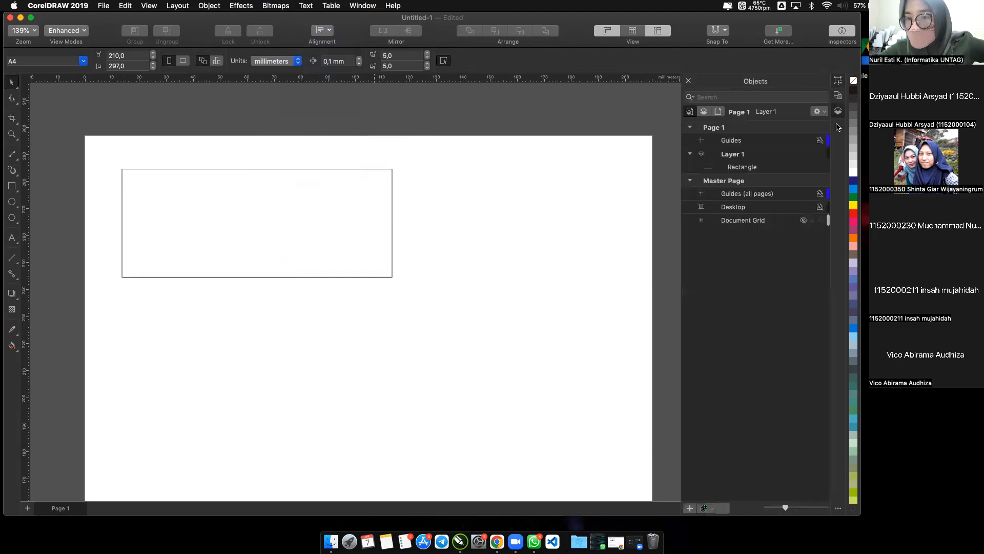
pyautogui.rightClick(620, 255)
pyautogui.click(515, 191)
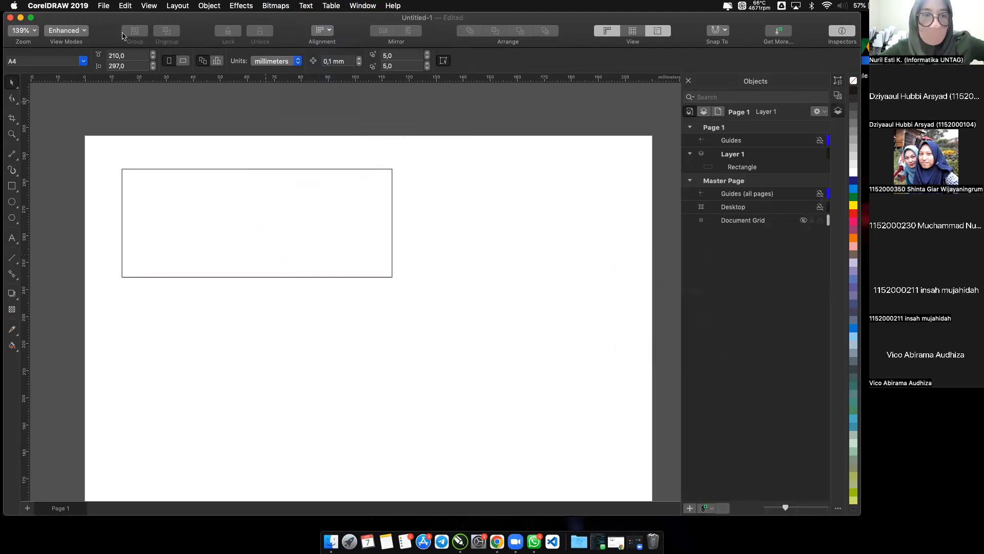
# Hide the Properties inspector and show it again.
pyautogui.click(105, 6)
pyautogui.moveTo(149, 6)
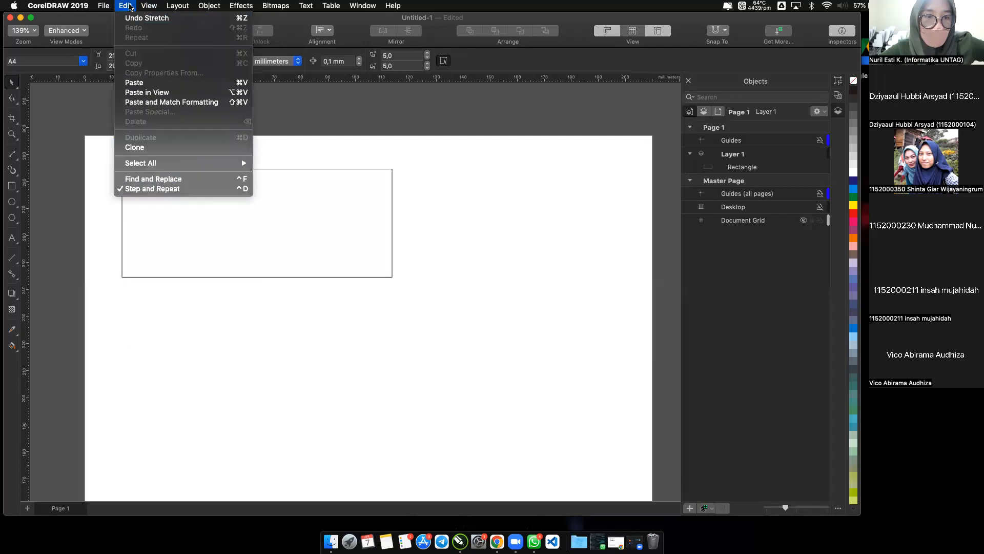
pyautogui.moveTo(179, 8)
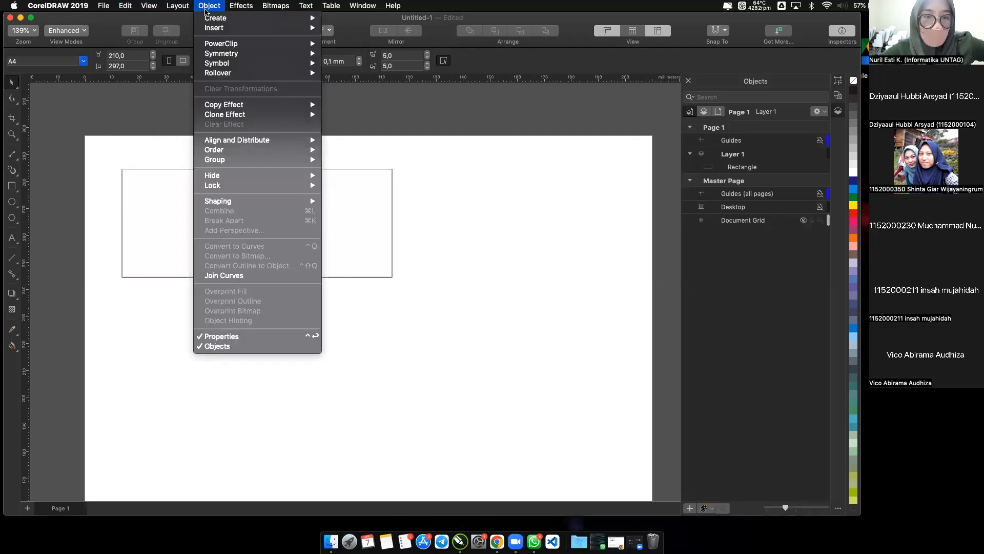
pyautogui.click(266, 337)
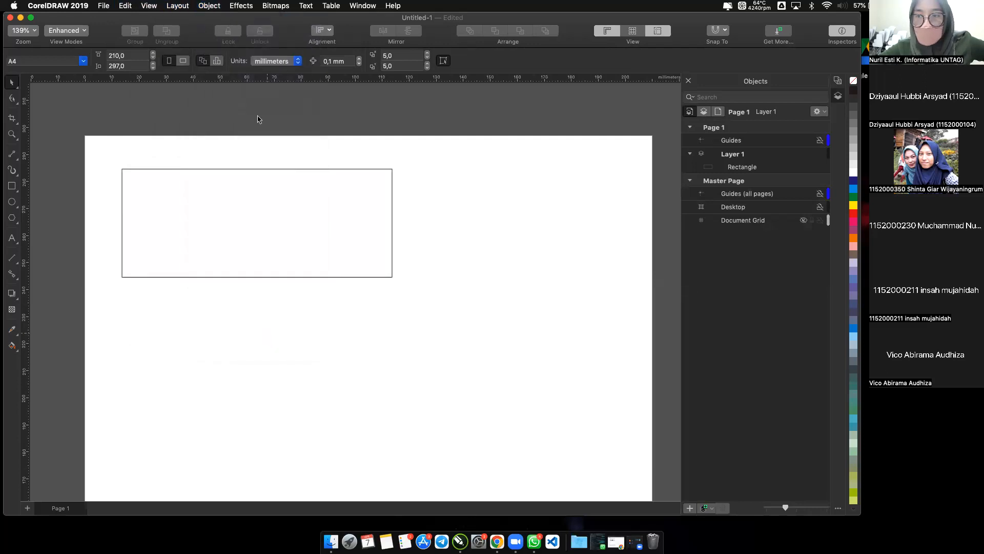
pyautogui.click(210, 8)
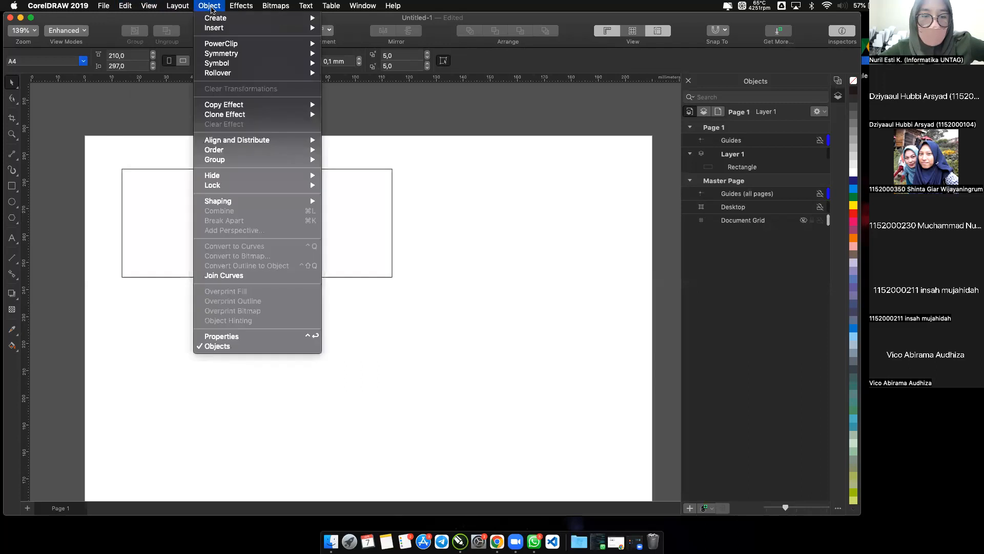
pyautogui.click(221, 337)
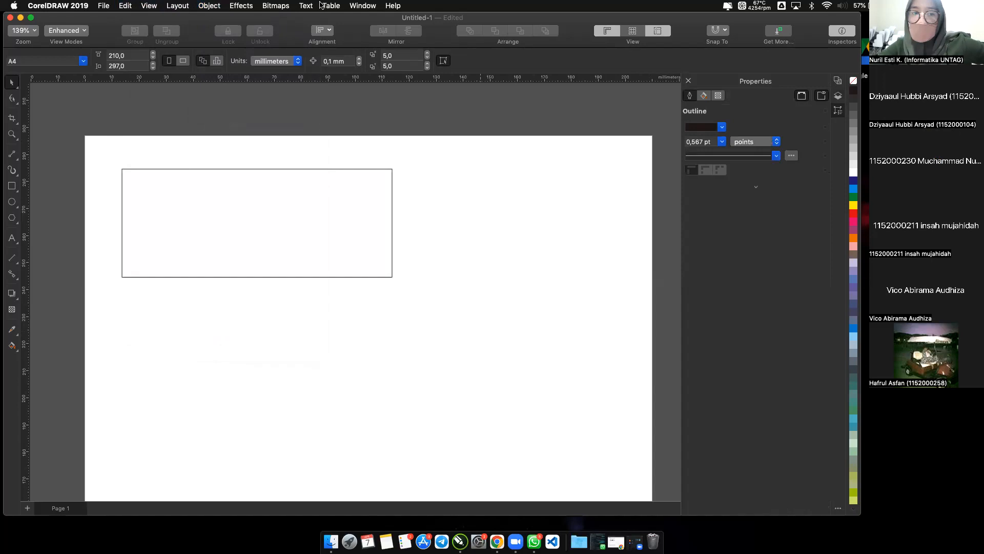
pyautogui.click(209, 7)
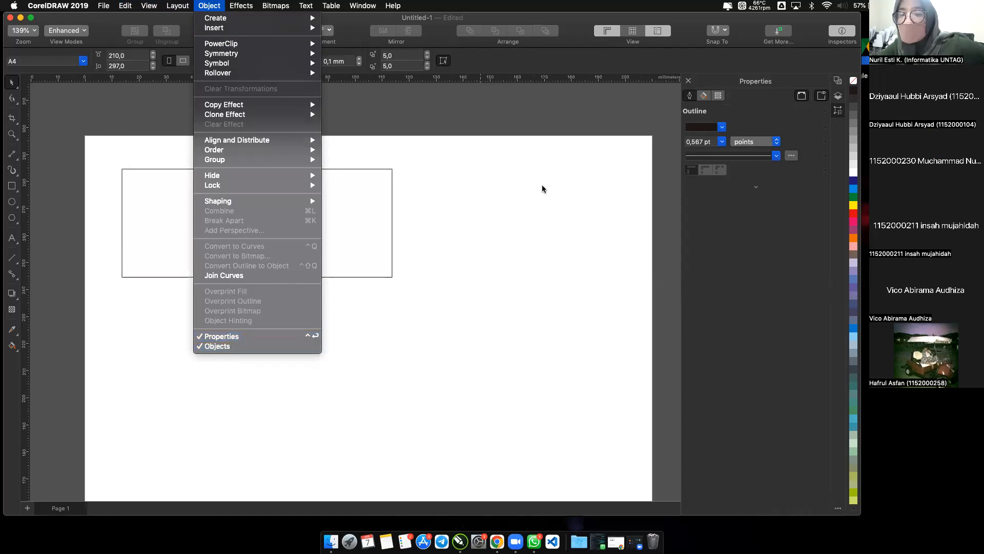
pyautogui.click(579, 168)
# Fill the rectangle with light pink from the colour palette and leave it selected.
pyautogui.click(359, 199)
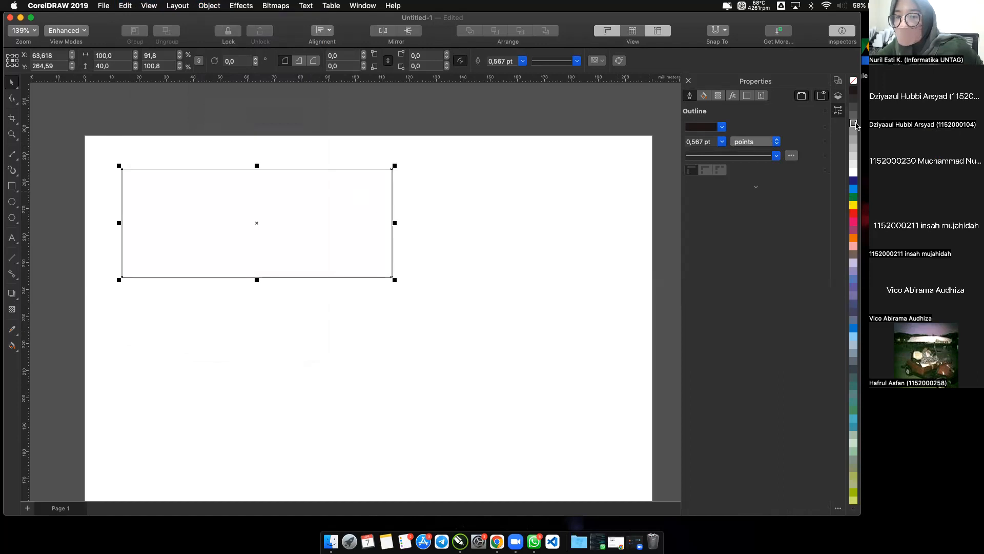
pyautogui.click(854, 247)
pyautogui.click(582, 207)
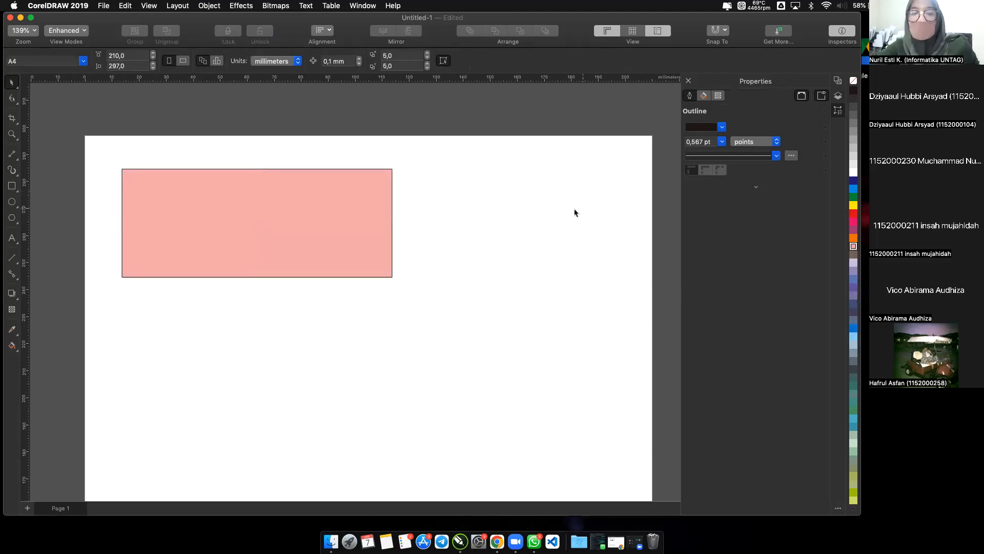
pyautogui.click(385, 219)
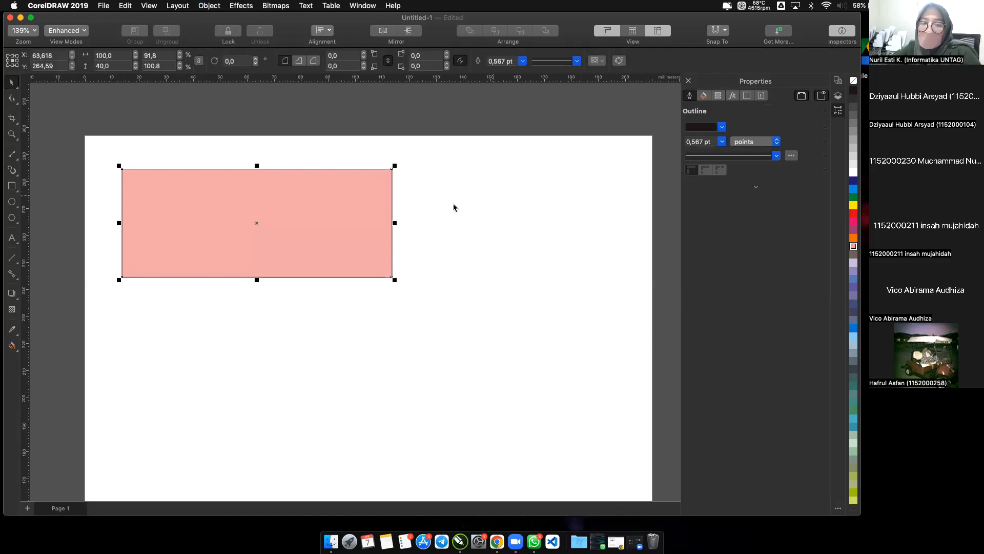
pyautogui.click(434, 221)
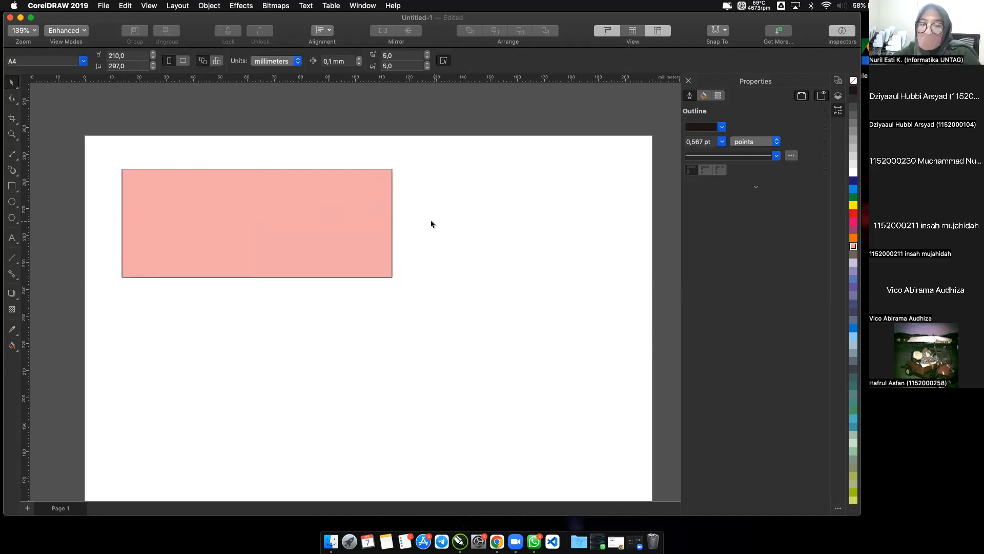
pyautogui.click(372, 205)
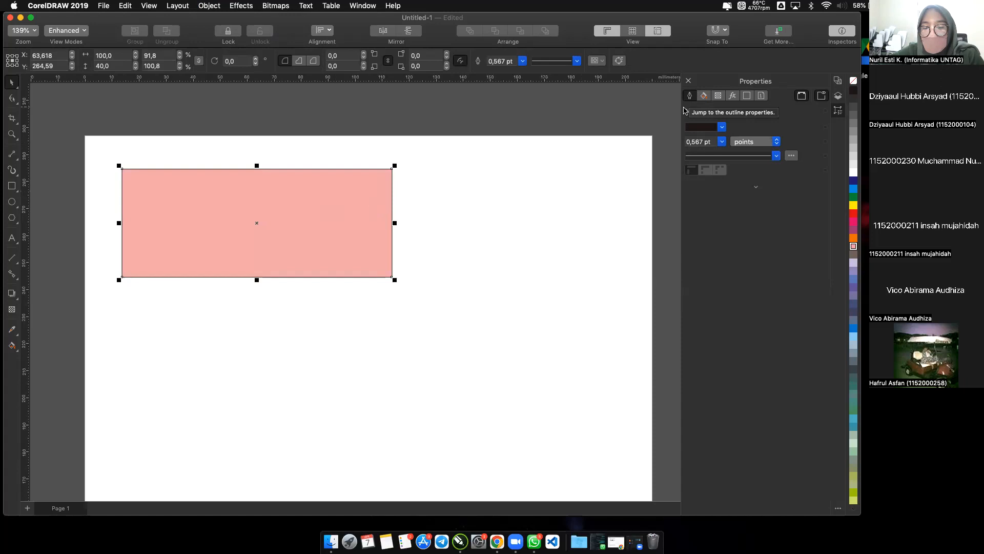
# Switch to System Preferences and set the EPSON PJ display scaling to 1080i after trying 720p and 1024 × 768.
pyautogui.click(350, 542)
pyautogui.click(350, 541)
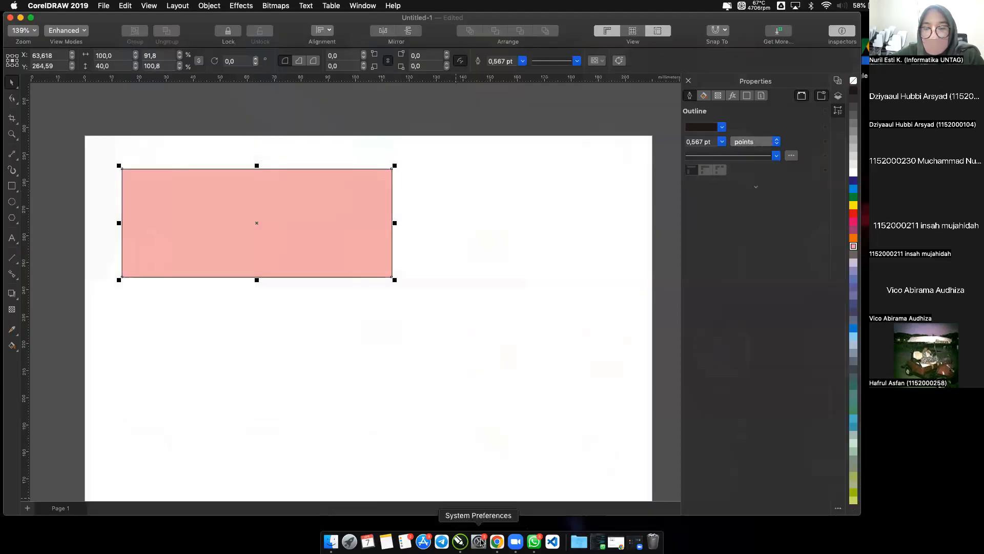
pyautogui.click(481, 541)
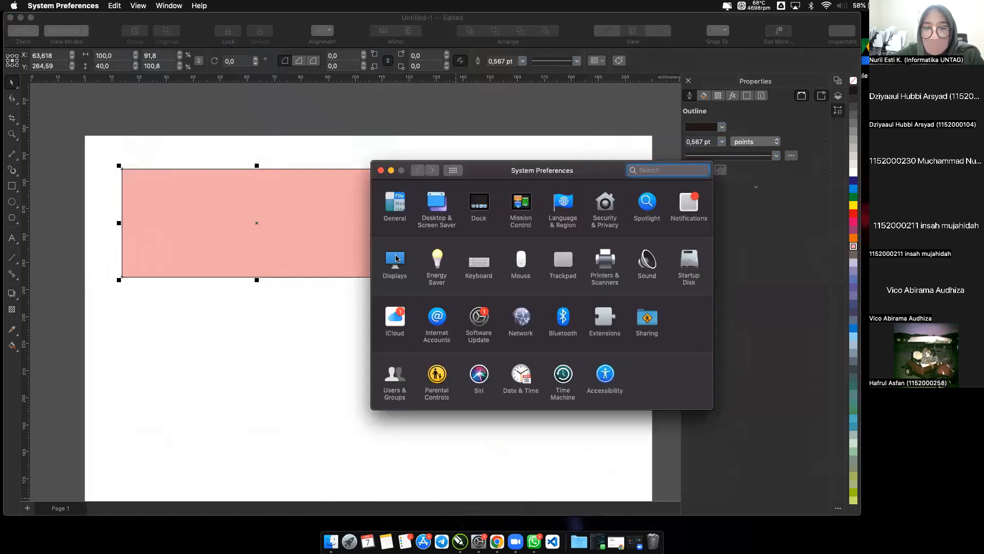
pyautogui.click(396, 259)
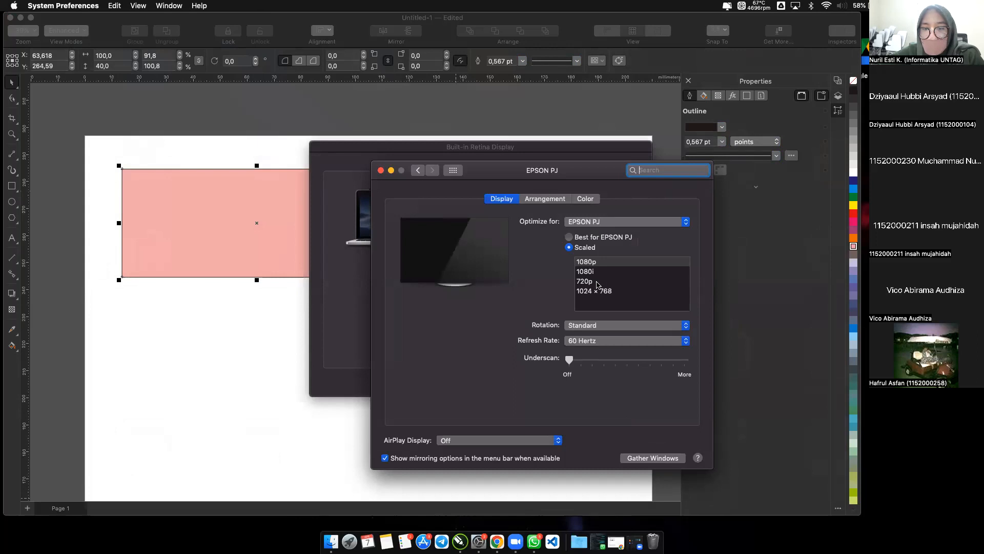
pyautogui.click(597, 285)
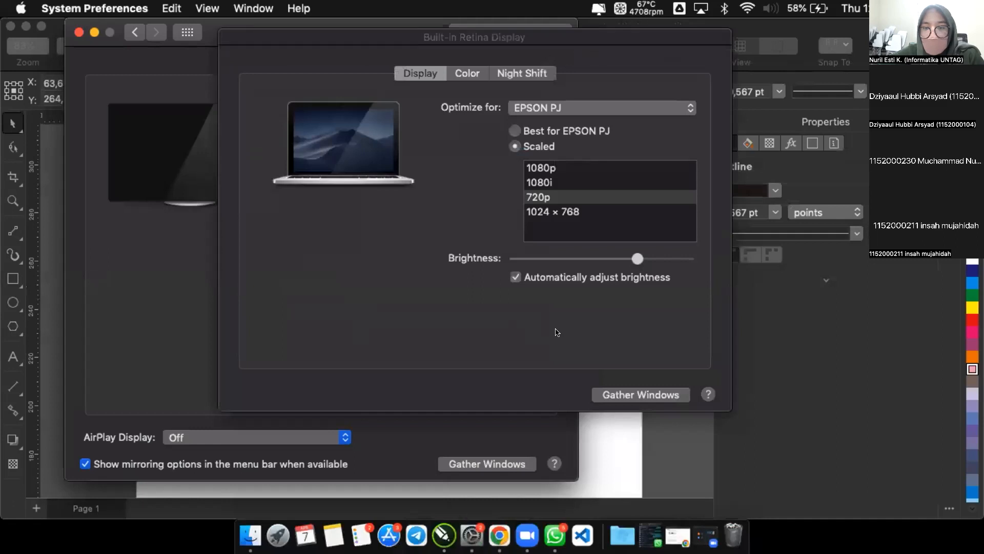
pyautogui.click(559, 216)
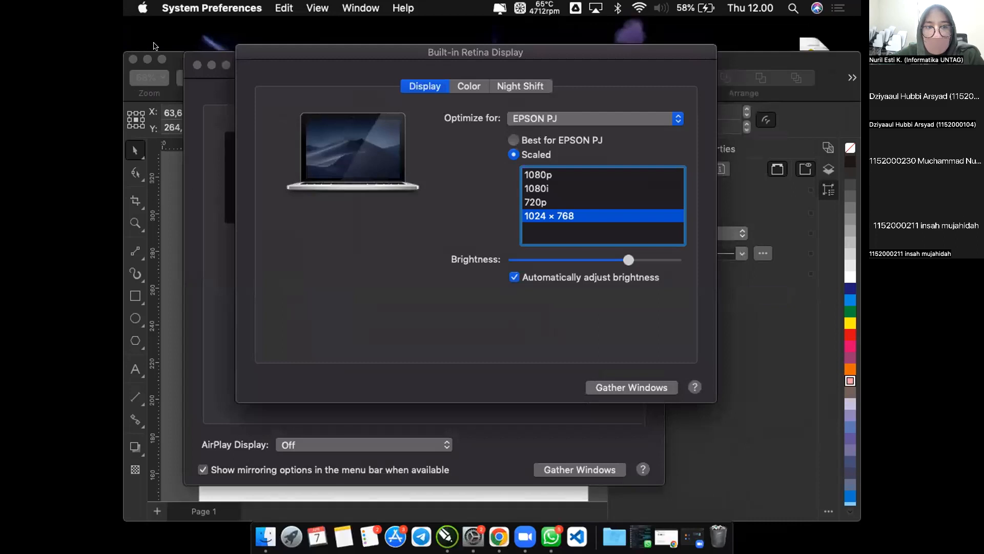
pyautogui.click(545, 190)
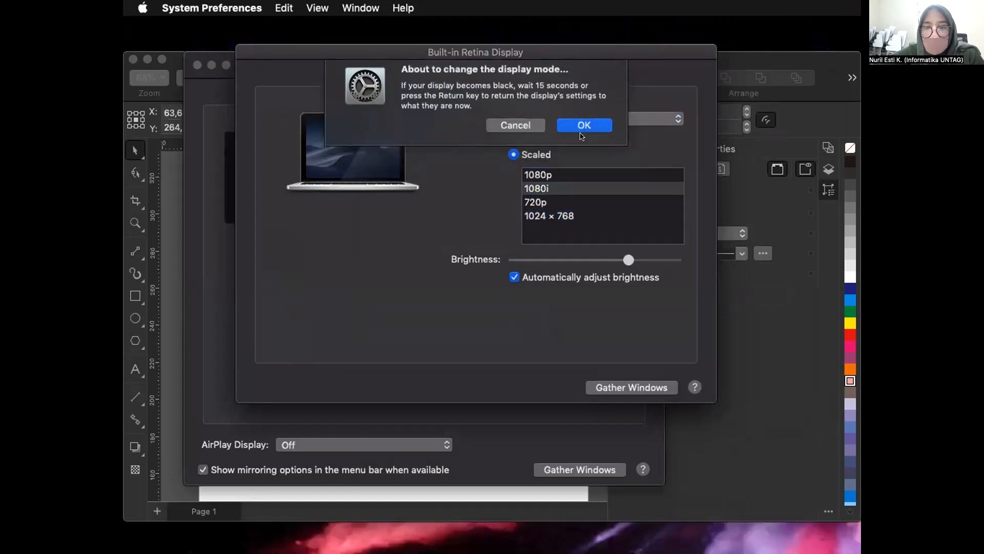
pyautogui.click(583, 134)
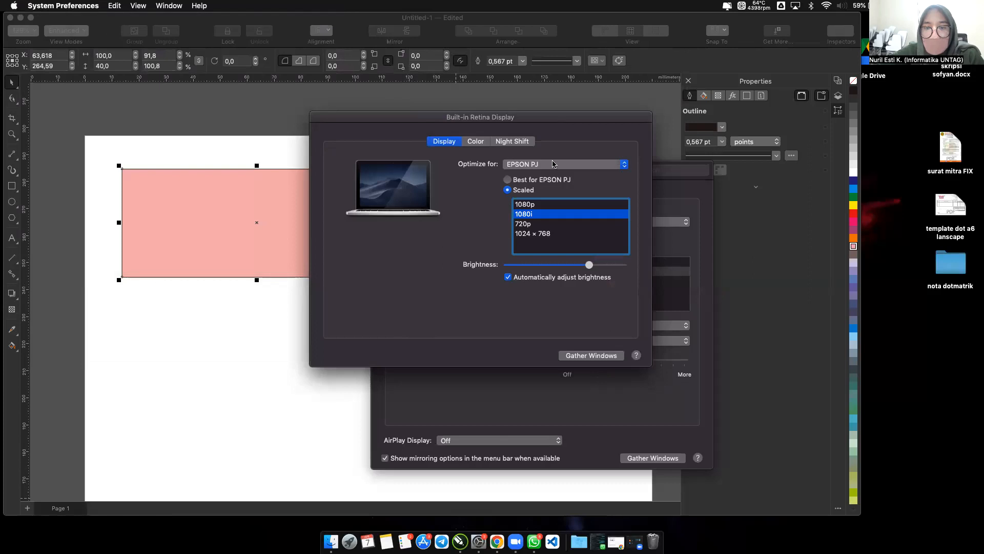
pyautogui.click(381, 170)
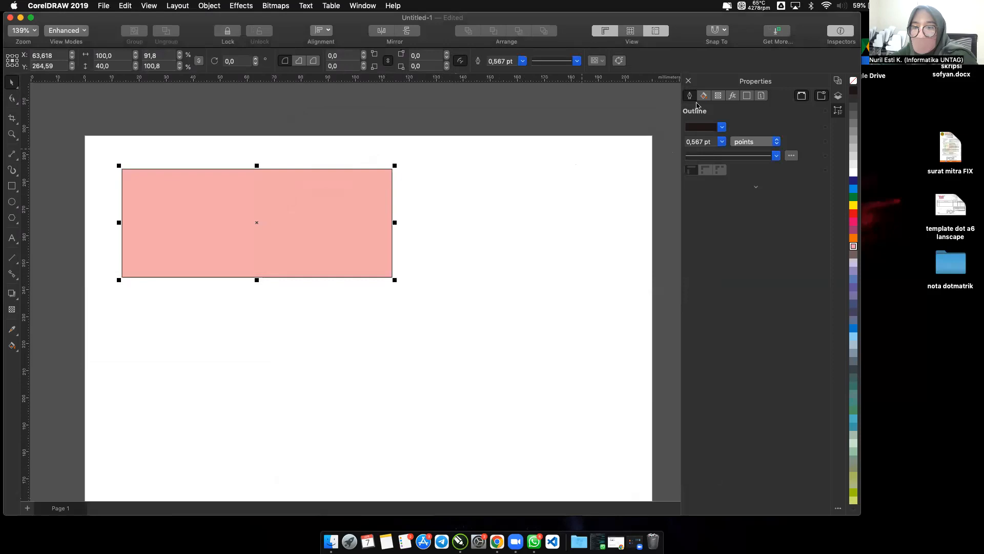
# Switch back to CorelDRAW and show the selected rectangle's fill and transparency properties.
pyautogui.click(902, 394)
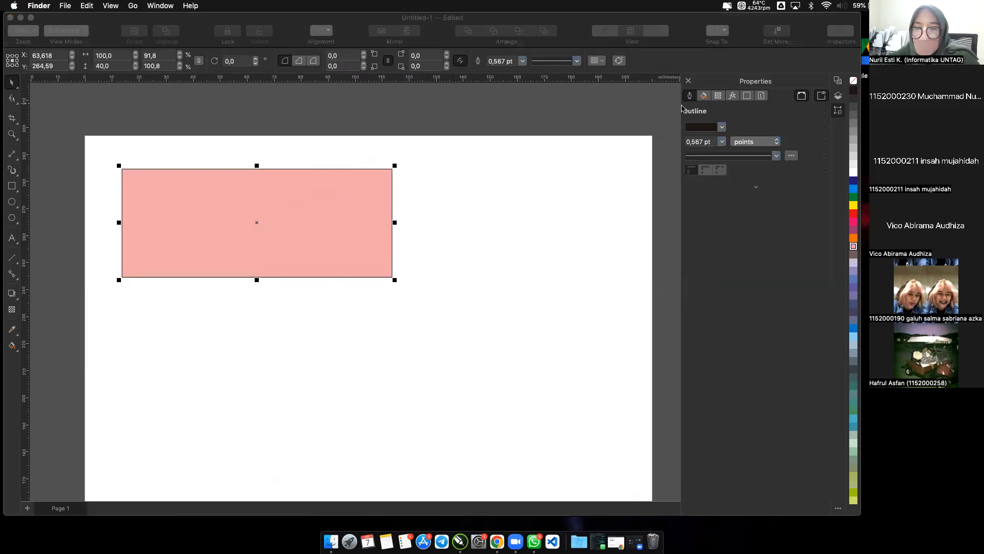
pyautogui.click(705, 97)
pyautogui.click(706, 96)
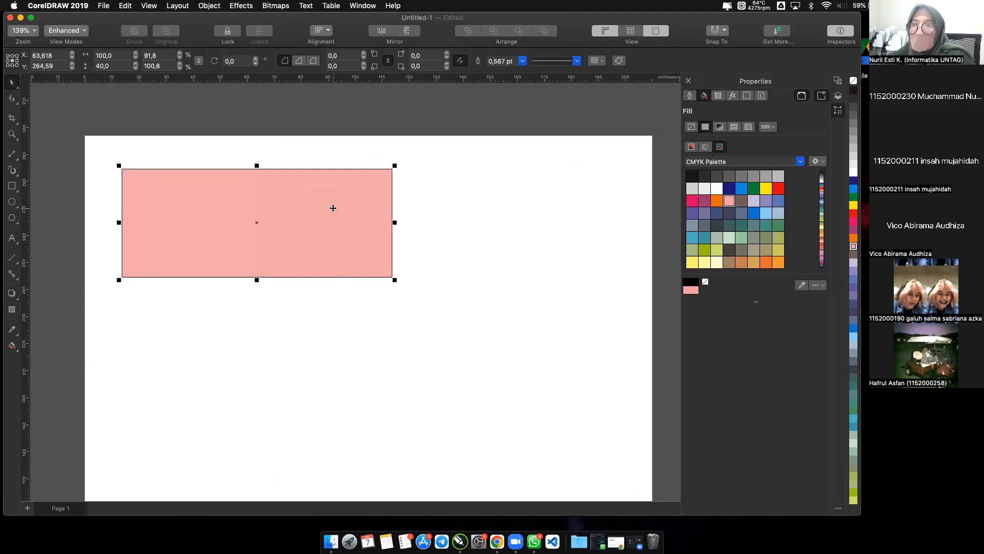
pyautogui.click(718, 96)
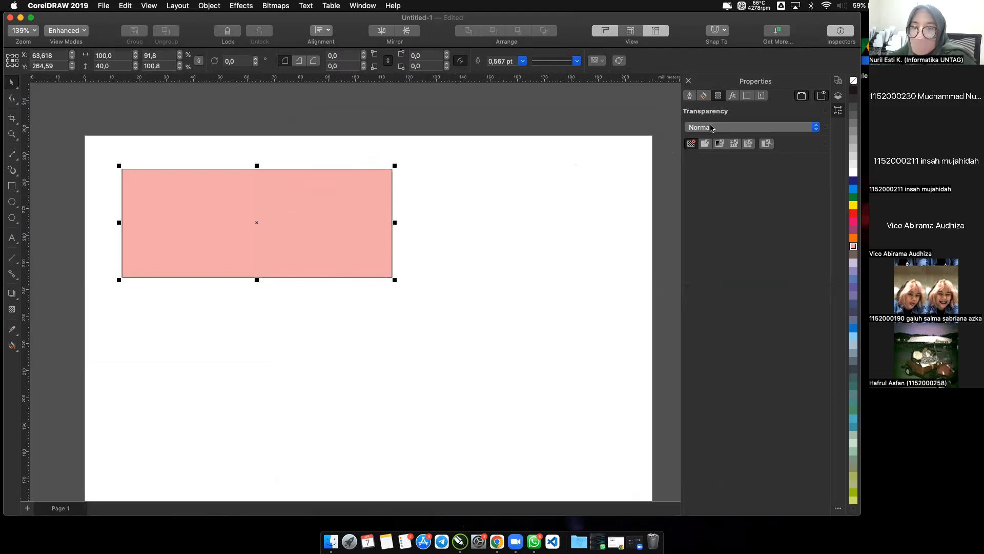
# Mix a green solid fill of C 58, M 0, Y 67, K 0 for the rectangle with the CMYK colour viewer.
pyautogui.click(704, 96)
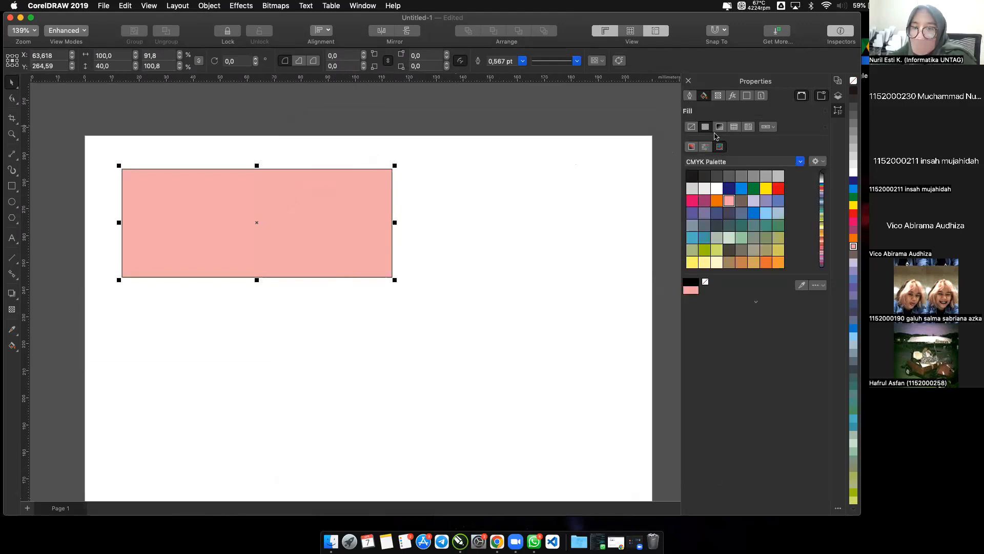
pyautogui.click(692, 147)
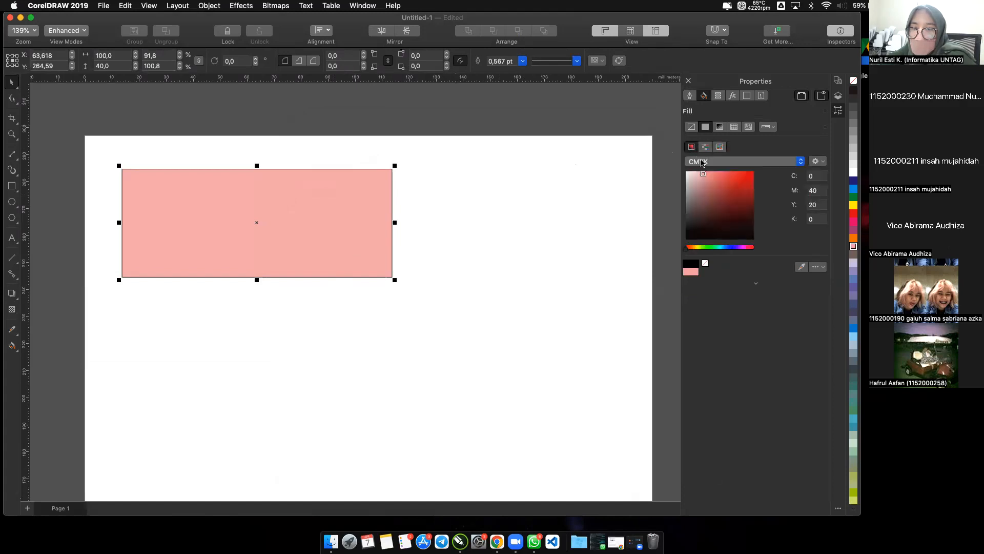
pyautogui.moveTo(706, 188); pyautogui.dragTo(705, 211)
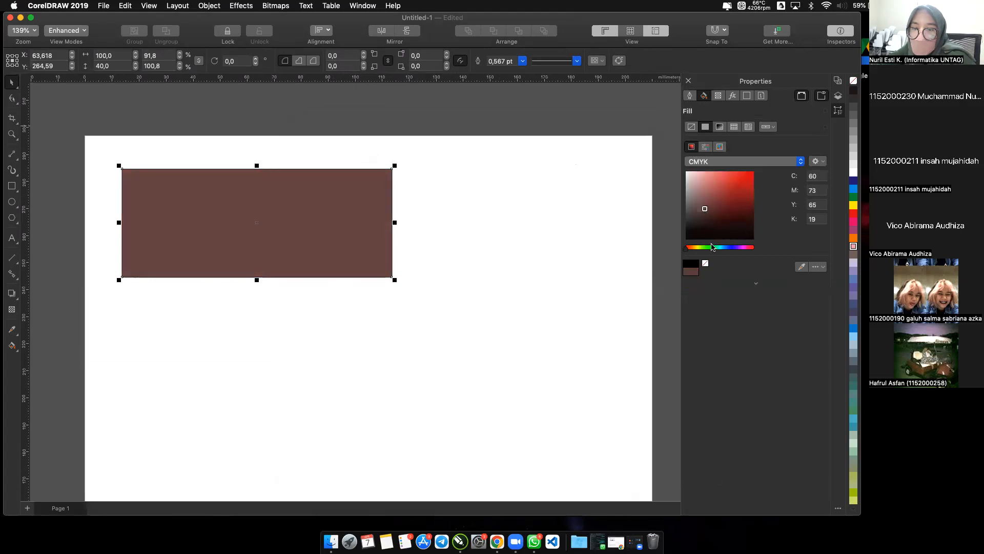
pyautogui.click(712, 247)
pyautogui.click(719, 189)
pyautogui.moveTo(720, 182); pyautogui.dragTo(728, 178)
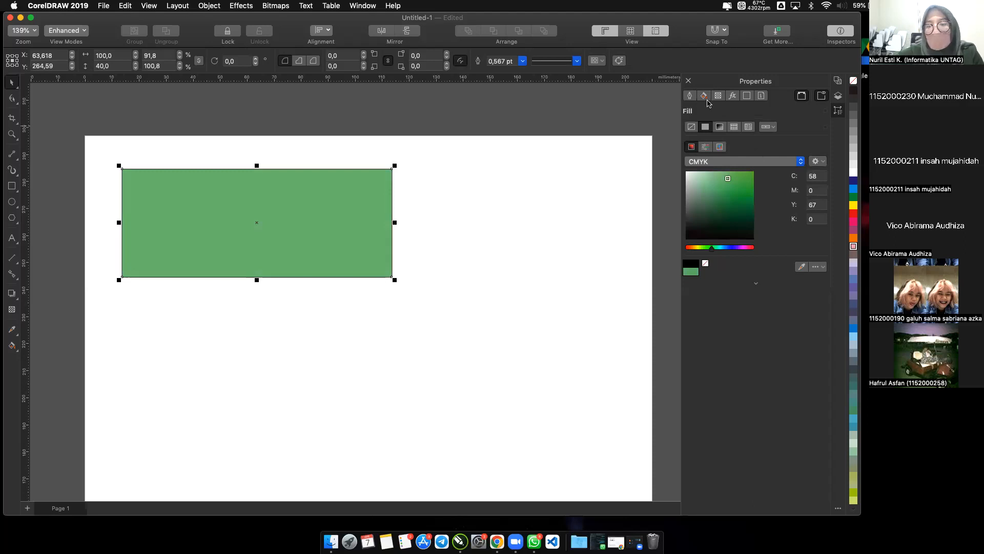
# Colour the rectangle's outline dark red with CMYK values 49, 96, 100, 29.
pyautogui.click(692, 99)
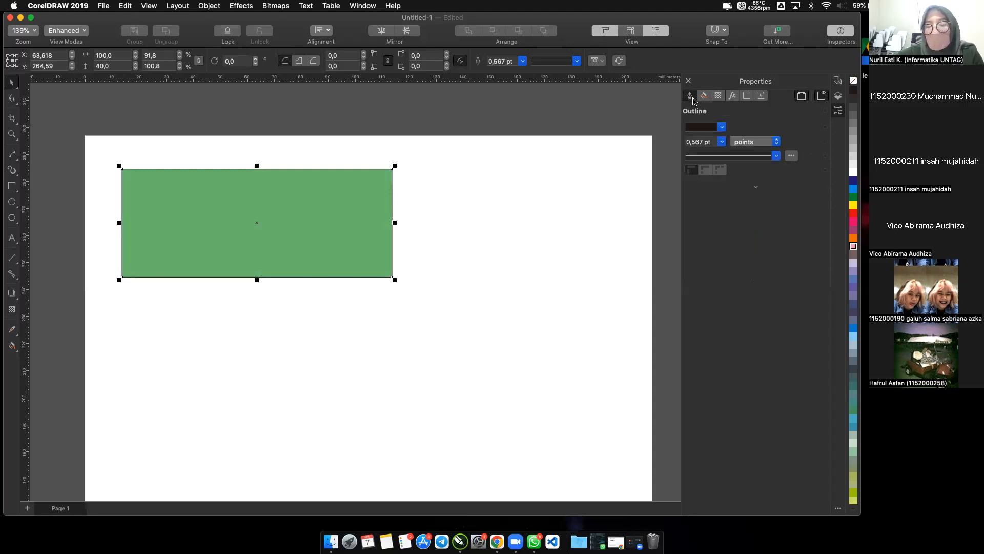
pyautogui.click(723, 128)
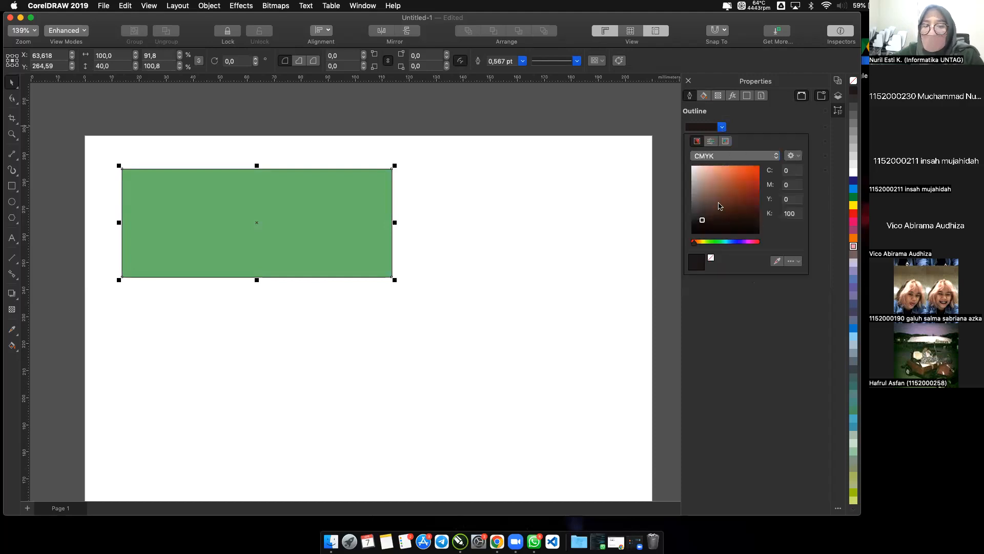
pyautogui.click(711, 189)
pyautogui.click(733, 187)
pyautogui.moveTo(733, 186)
pyautogui.mouseDown()
pyautogui.moveTo(749, 179)
pyautogui.moveTo(752, 203)
pyautogui.mouseUp()
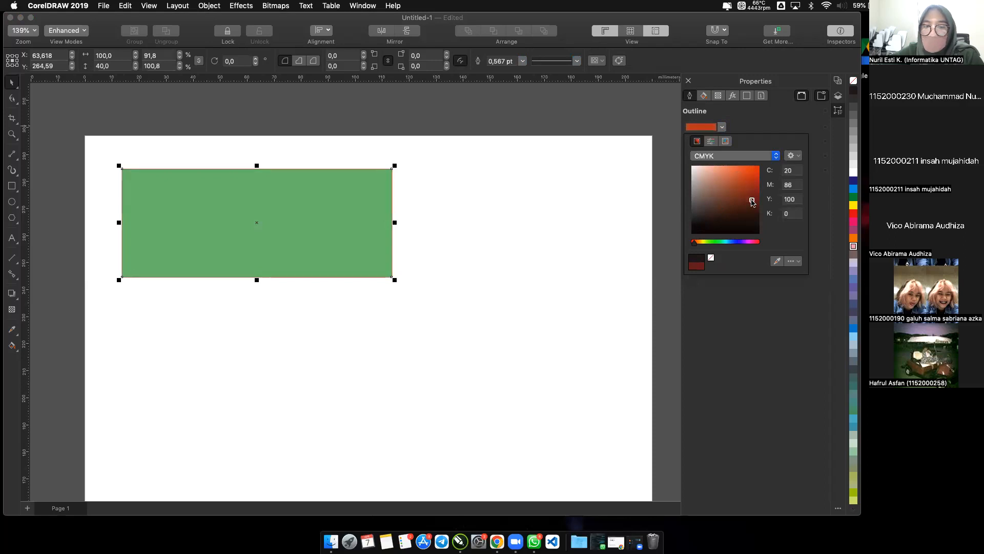
pyautogui.click(772, 124)
# Set the rectangle's outline width to 4.0 pt after trying 2.0 pt.
pyautogui.click(721, 143)
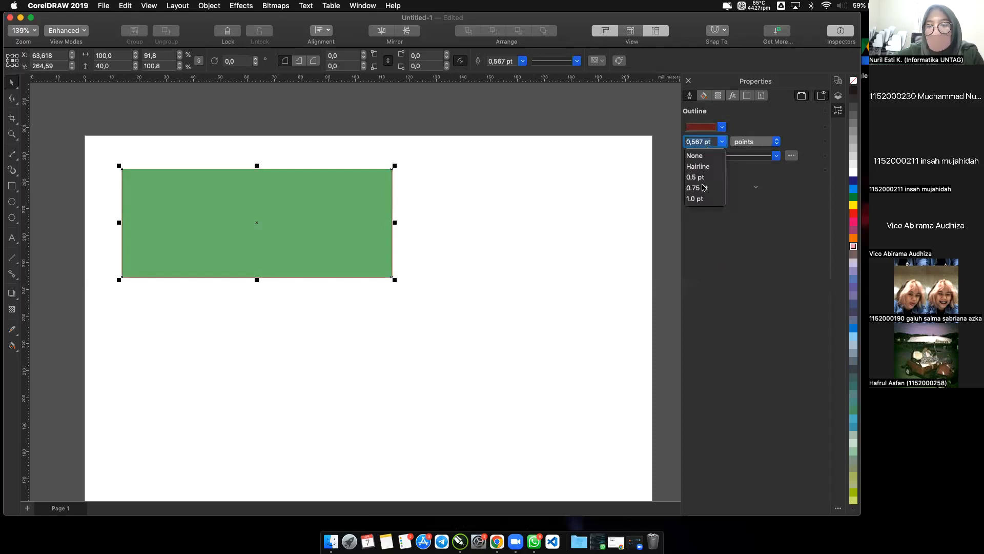
pyautogui.scroll(-2, 704, 187)
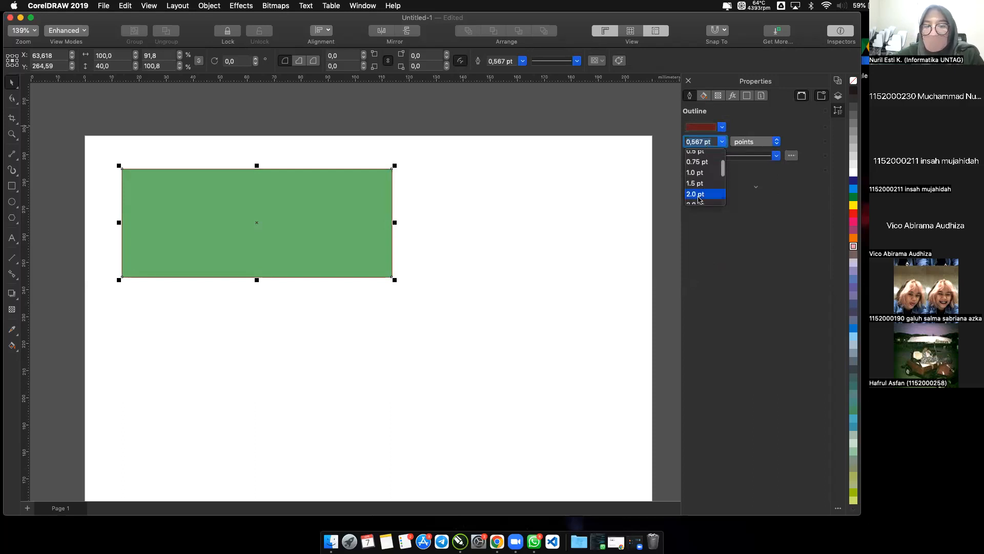
pyautogui.click(700, 195)
pyautogui.click(722, 142)
pyautogui.scroll(-2, 701, 188)
pyautogui.click(699, 185)
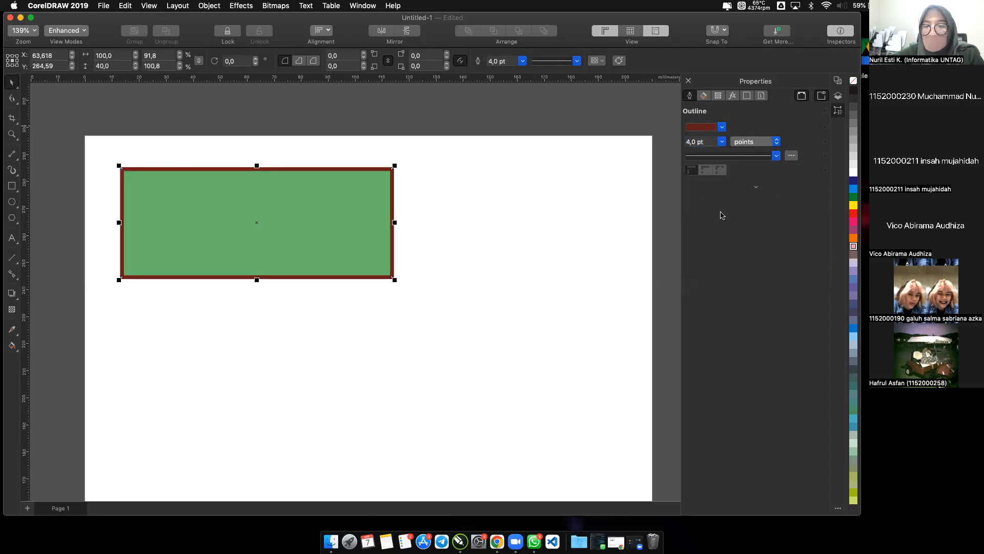
# Reselect the rectangle, fill it with light pink from the colour palette and leave it deselected.
pyautogui.click(496, 208)
pyautogui.click(372, 211)
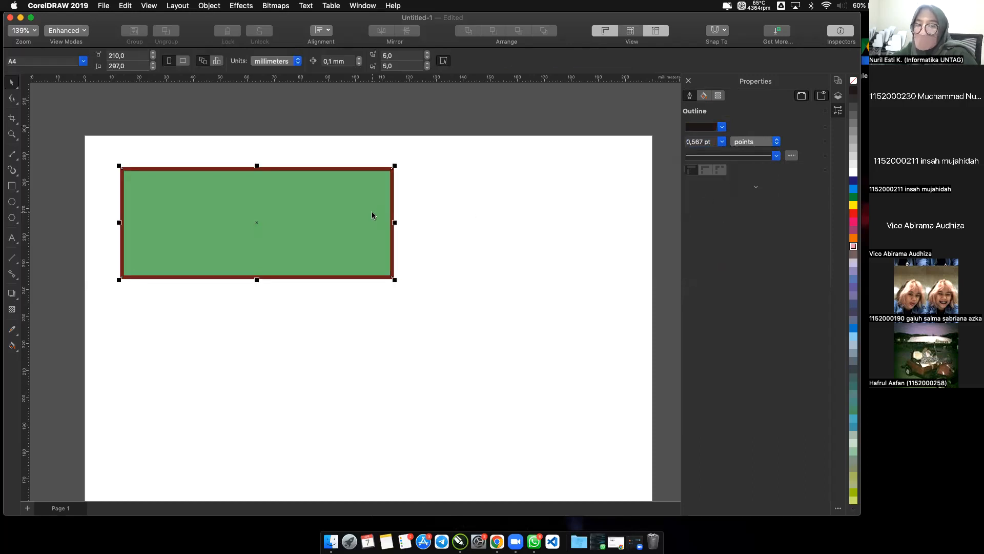
pyautogui.click(854, 247)
pyautogui.click(539, 239)
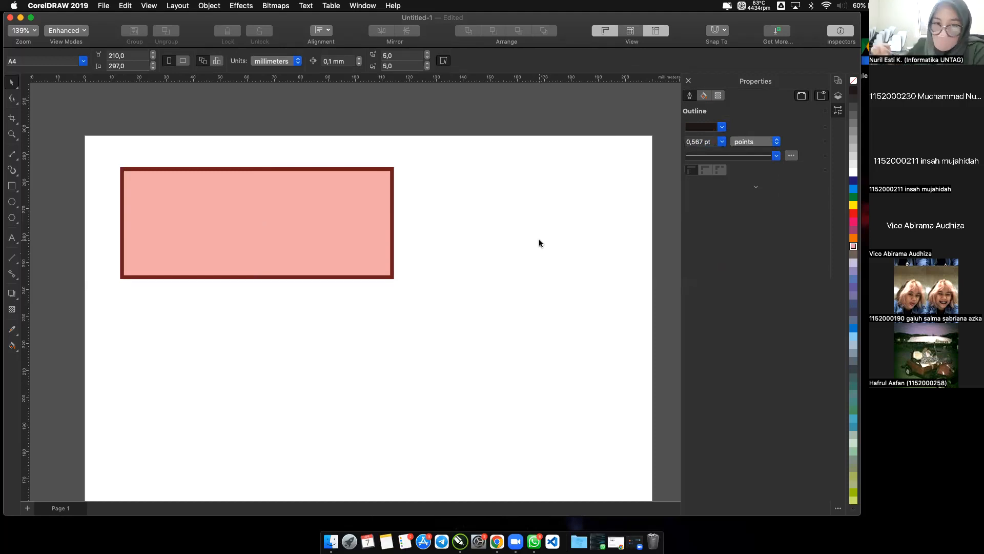
pyautogui.click(328, 237)
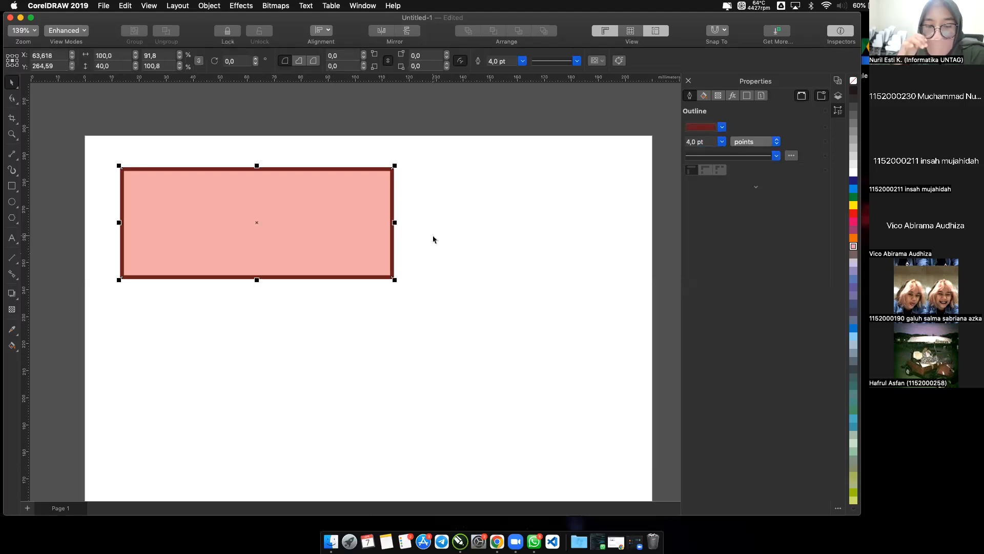
pyautogui.click(296, 312)
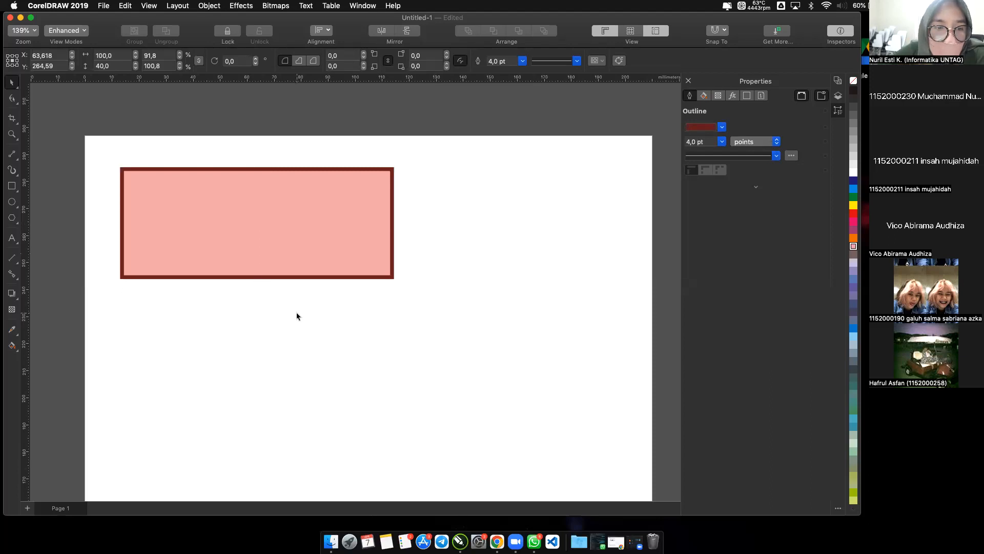
# Draw a circle about 55 mm across beside the rectangle with the Ellipse tool and delete it.
pyautogui.click(13, 202)
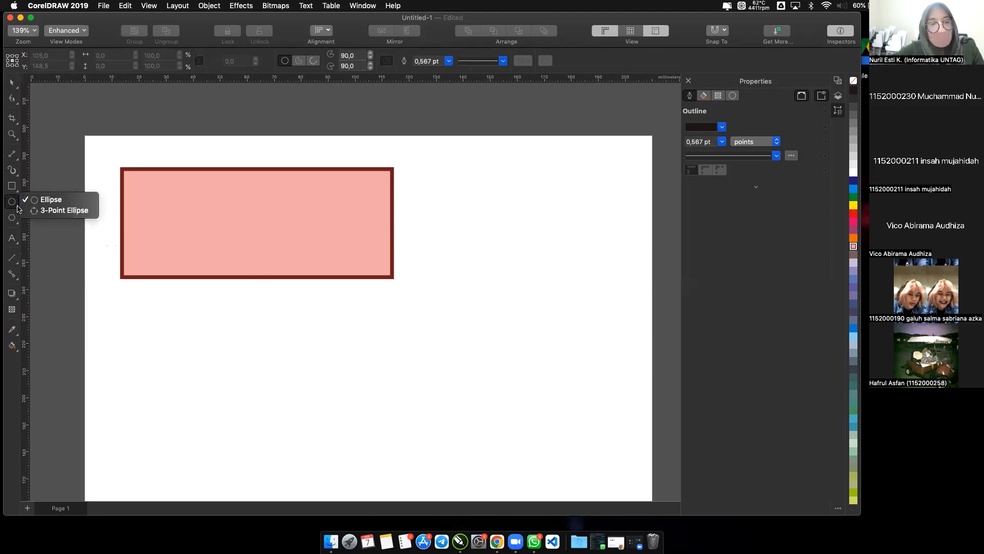
pyautogui.moveTo(523, 278); pyautogui.dragTo(569, 360)
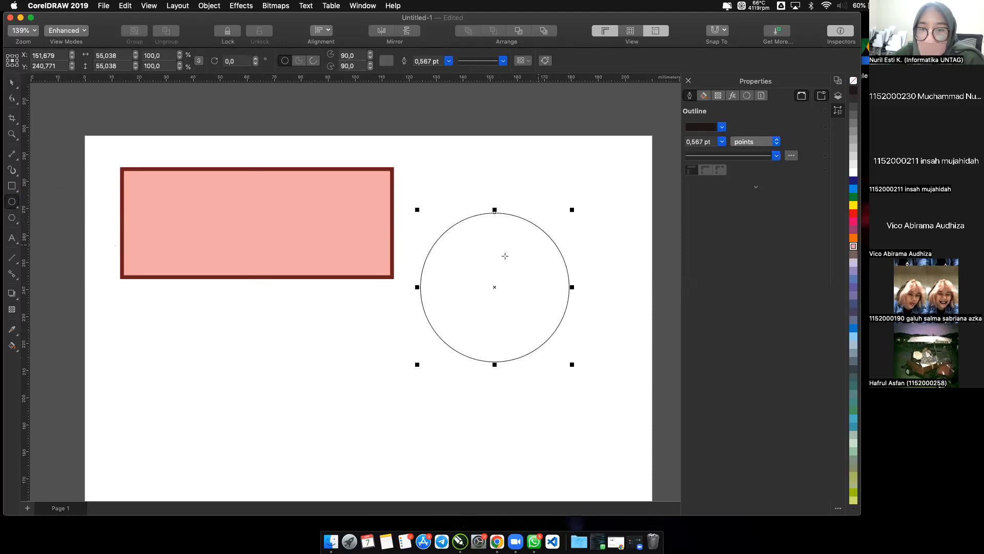
pyautogui.press('Delete')
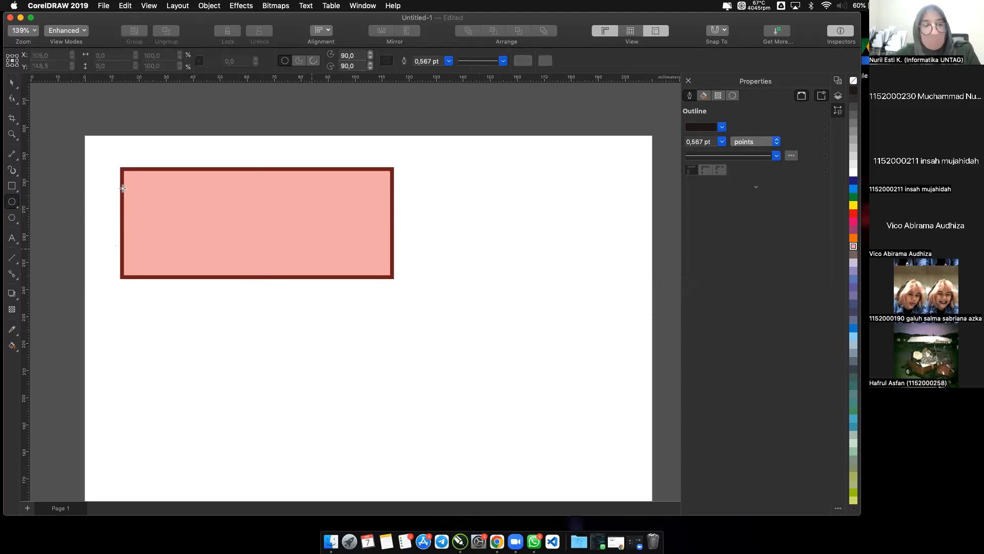
# Draw a circle about 60 mm across to the right of the rectangle with the Ellipse tool and delete it.
pyautogui.click(16, 209)
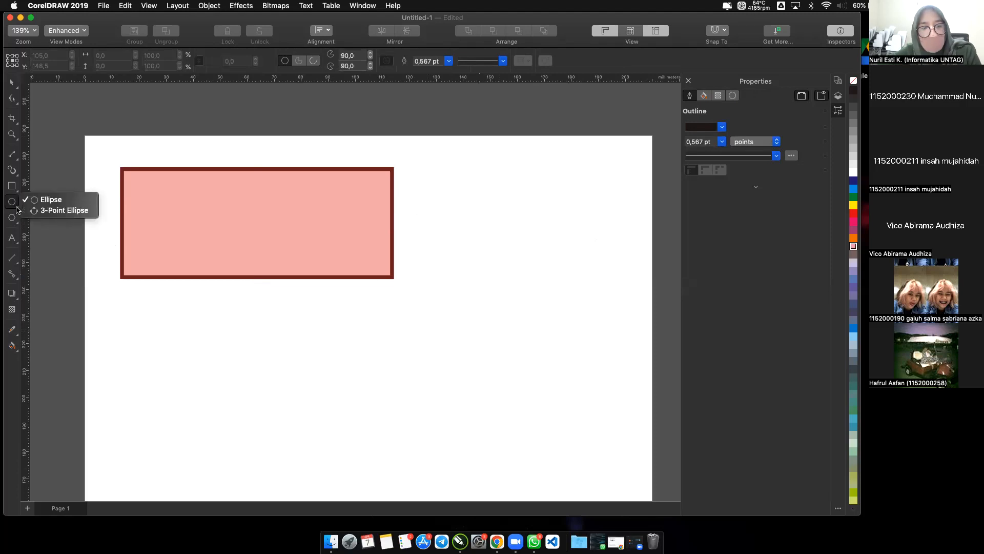
pyautogui.click(48, 198)
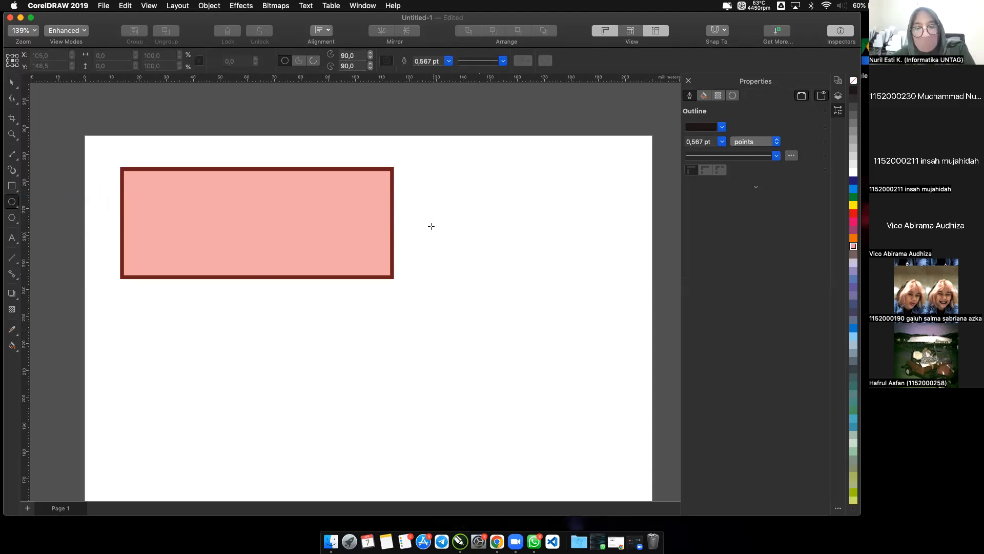
pyautogui.moveTo(426, 217); pyautogui.dragTo(469, 257)
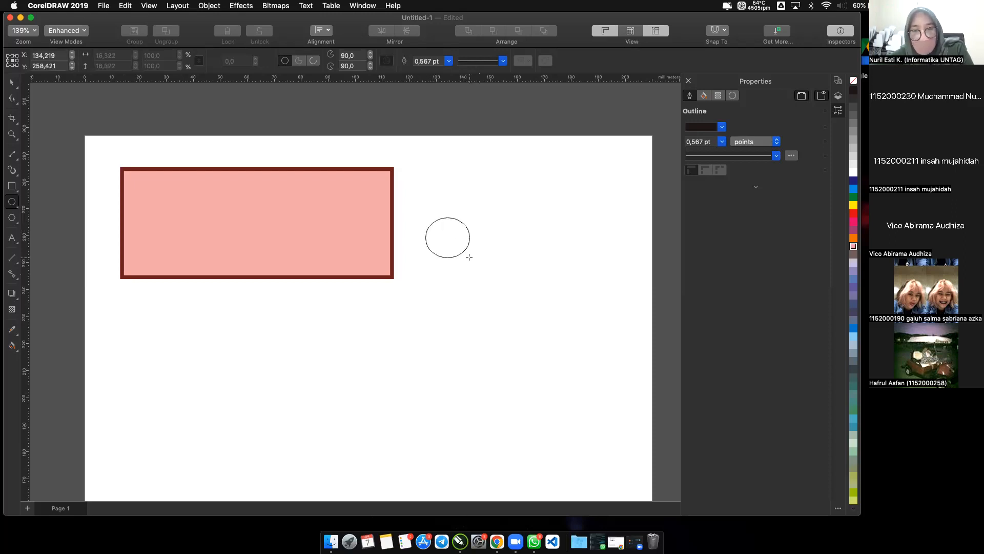
pyautogui.moveTo(504, 290); pyautogui.dragTo(587, 358)
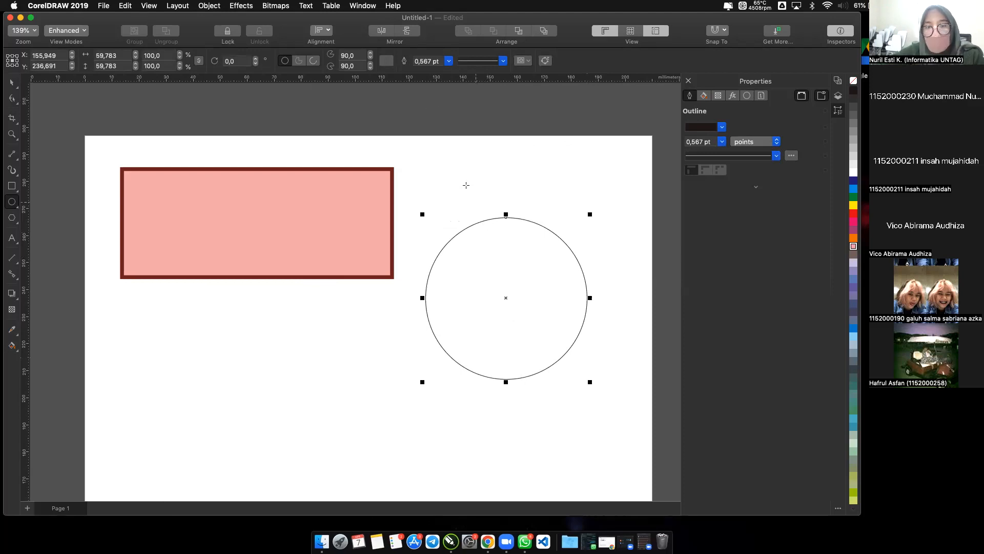
pyautogui.click(492, 270)
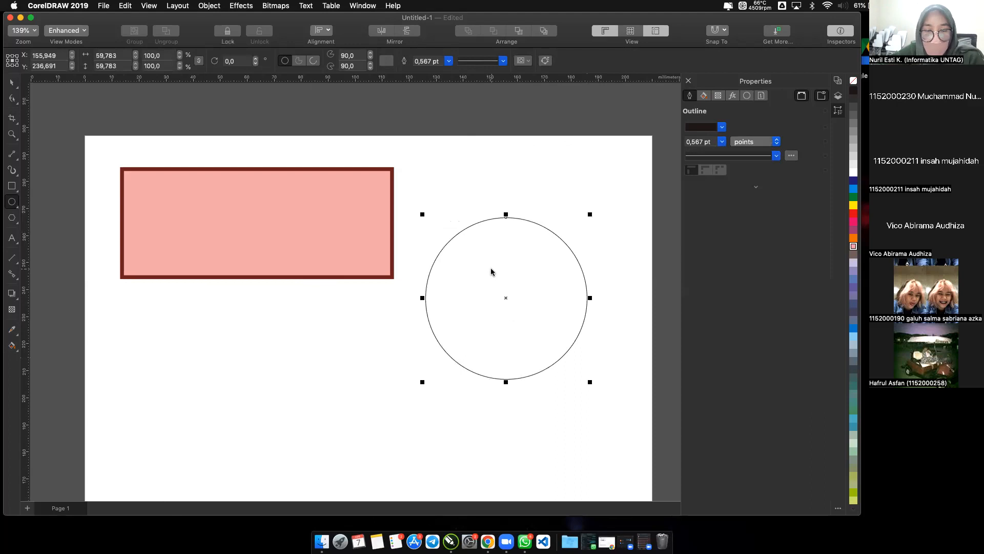
pyautogui.press('Delete')
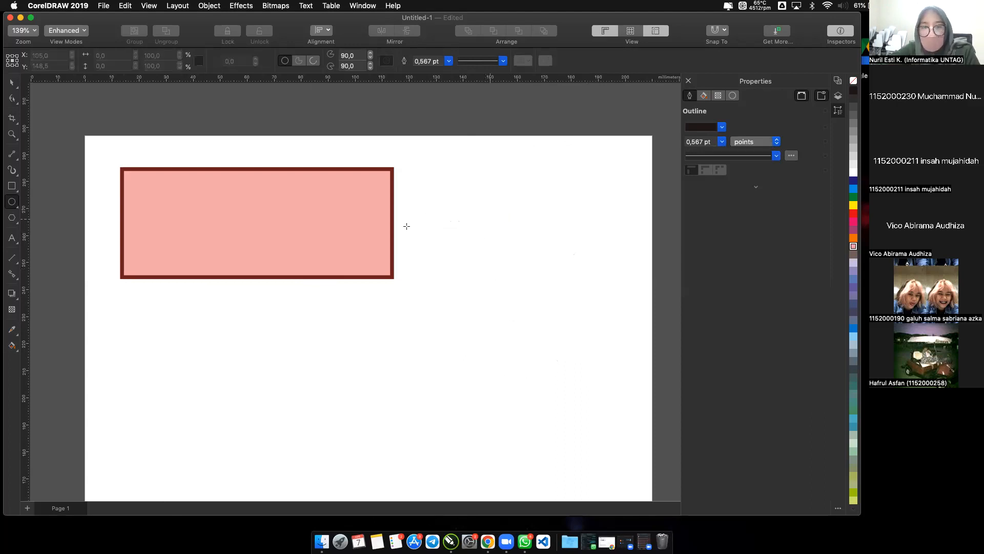
# Draw a circle about 57.5 mm across to the right of the rectangle.
pyautogui.moveTo(431, 215); pyautogui.dragTo(587, 345)
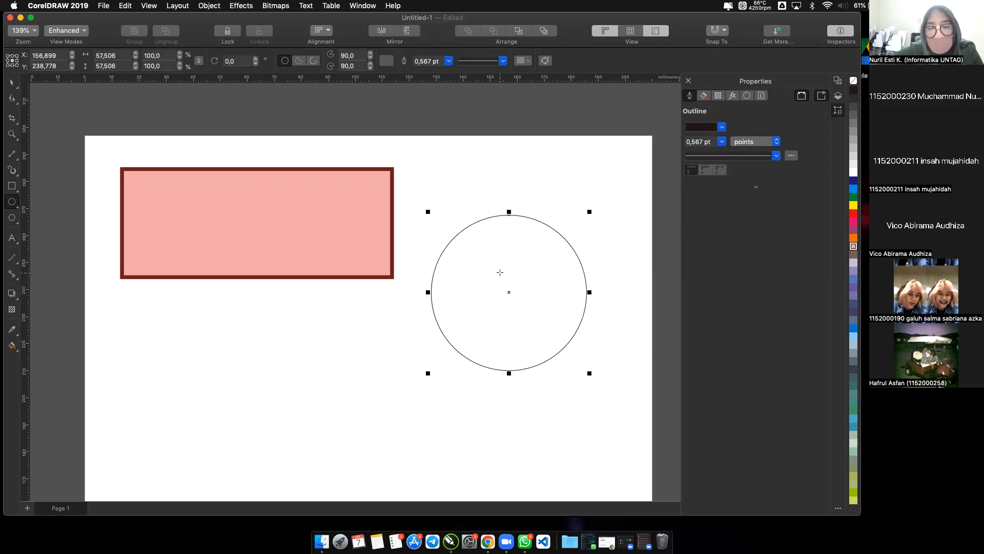
# Try resizing the circle to 100 mm wide and 40 mm high and undo the size changes.
pyautogui.click(123, 56)
pyautogui.doubleClick(122, 55)
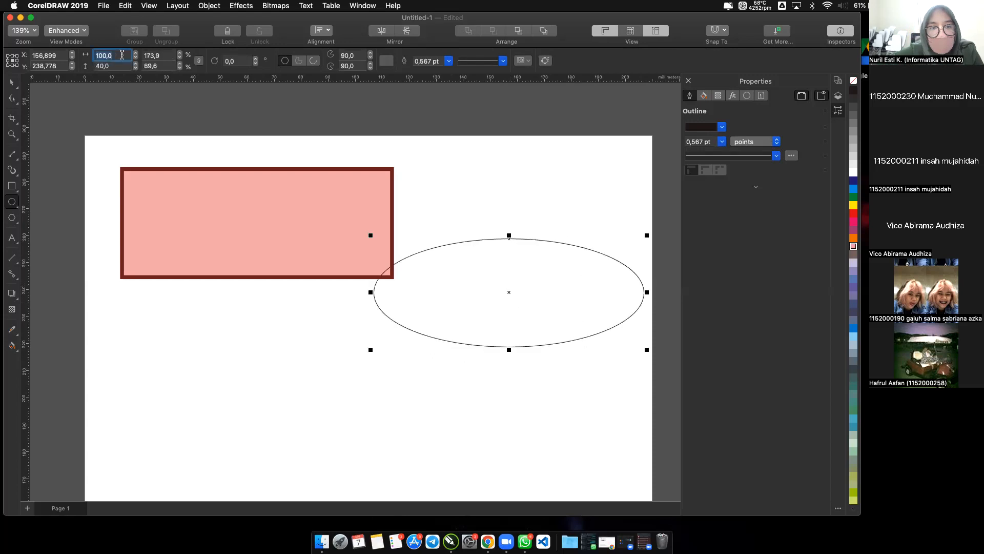
pyautogui.click(133, 90)
pyautogui.press('super+z')
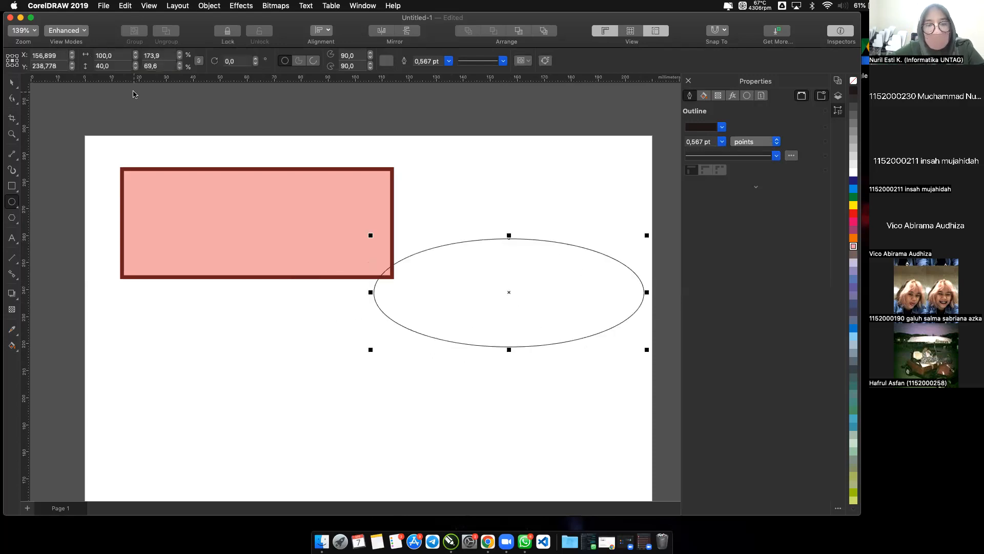
pyautogui.press('super+z')
# Try setting only the circle's width to 40 mm with the ratio unlocked and undo the change.
pyautogui.doubleClick(129, 58)
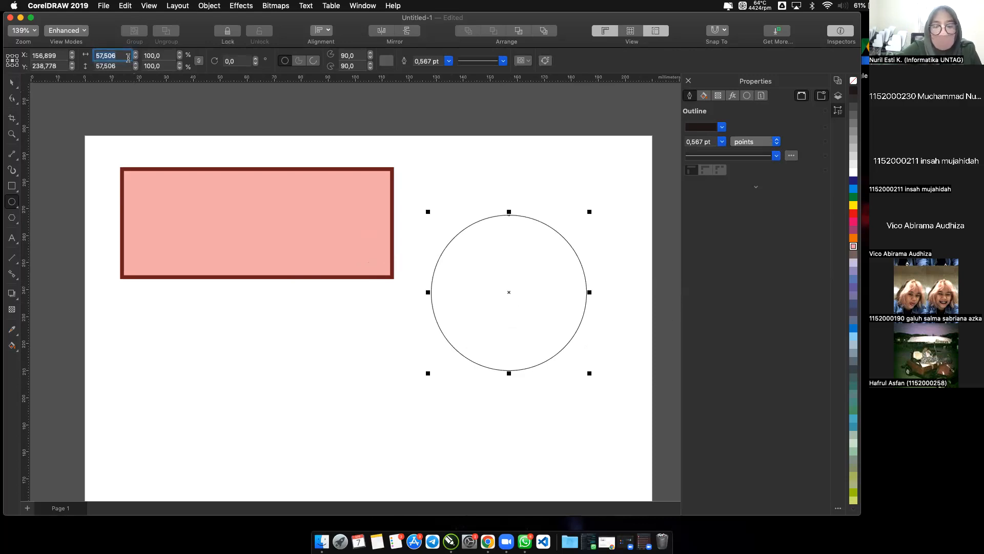
pyautogui.write('40,0')
pyautogui.press('Return')
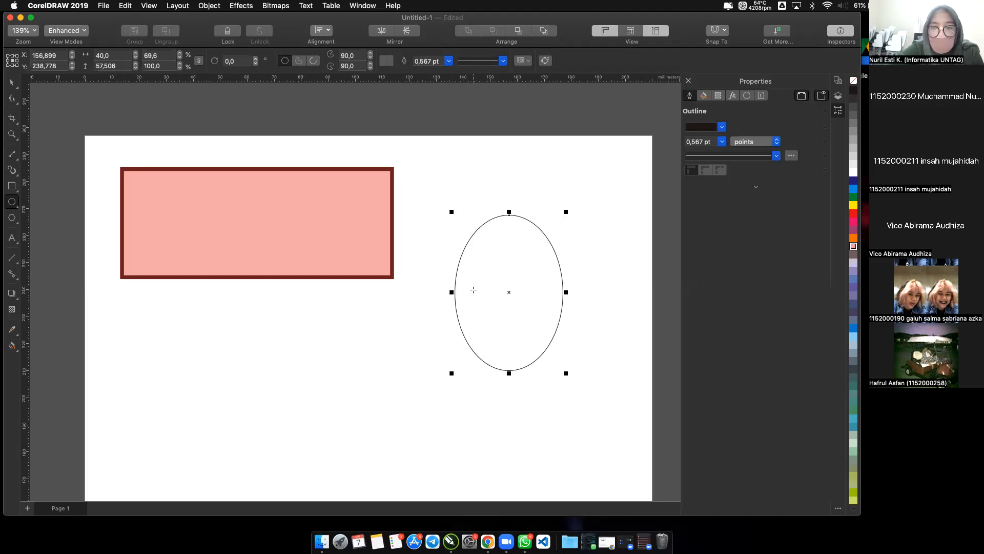
pyautogui.click(126, 6)
pyautogui.click(133, 20)
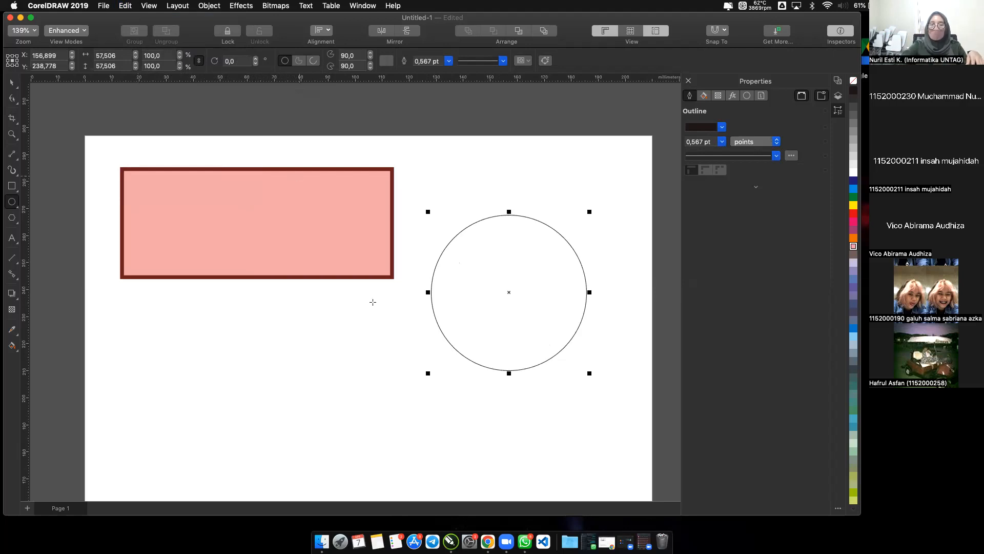
# Set the circle's width to 40 mm with the lock ratio on so the height scales with it.
pyautogui.click(126, 56)
pyautogui.write('4')
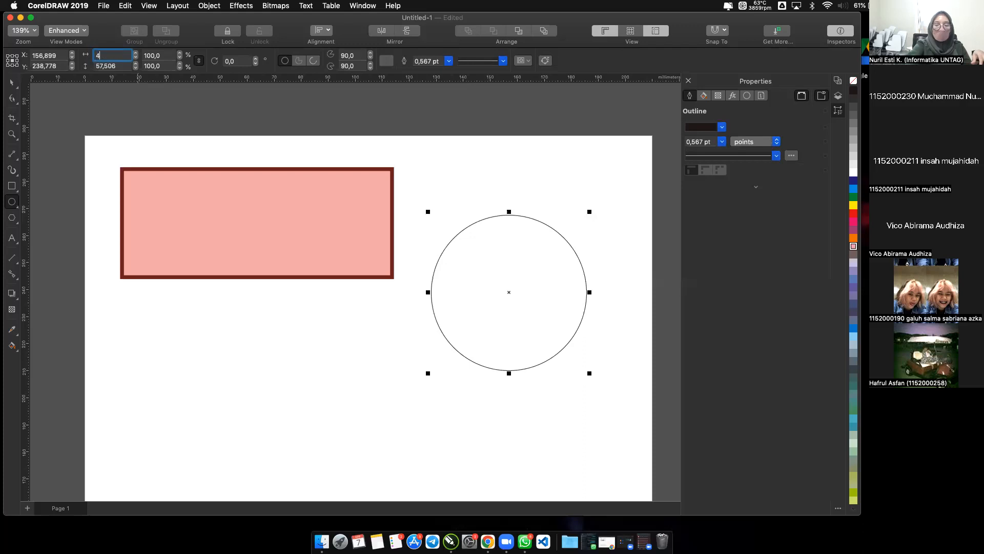
pyautogui.write('0,0')
pyautogui.press('Return')
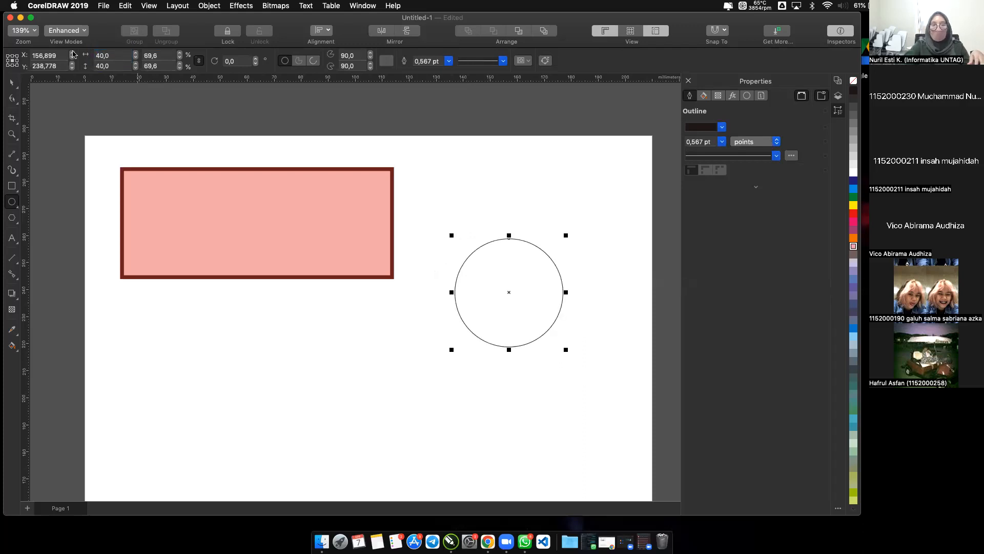
# Resize the circle proportionally to 50 mm wide and switch the lock ratio off and on again.
pyautogui.click(116, 66)
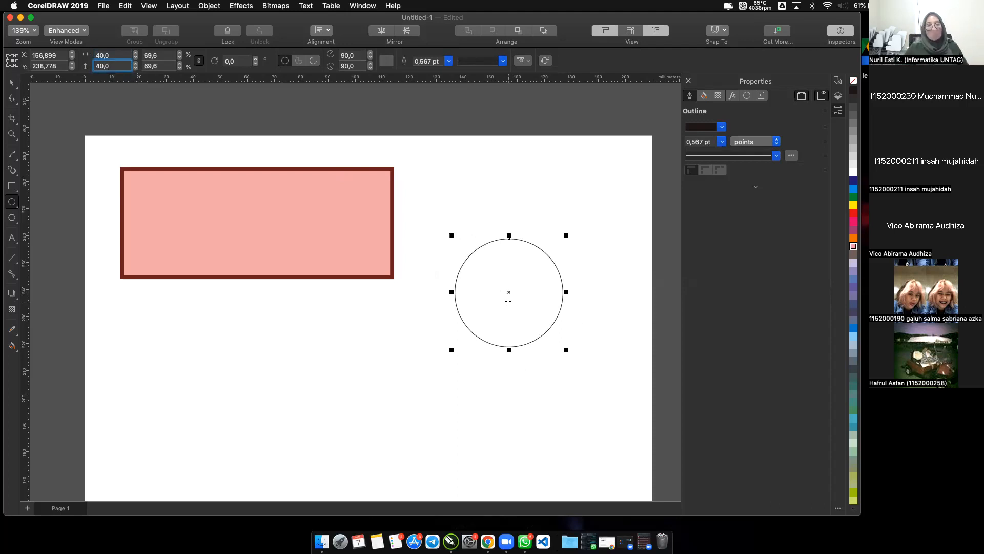
pyautogui.click(118, 55)
pyautogui.write('50')
pyautogui.press('Return')
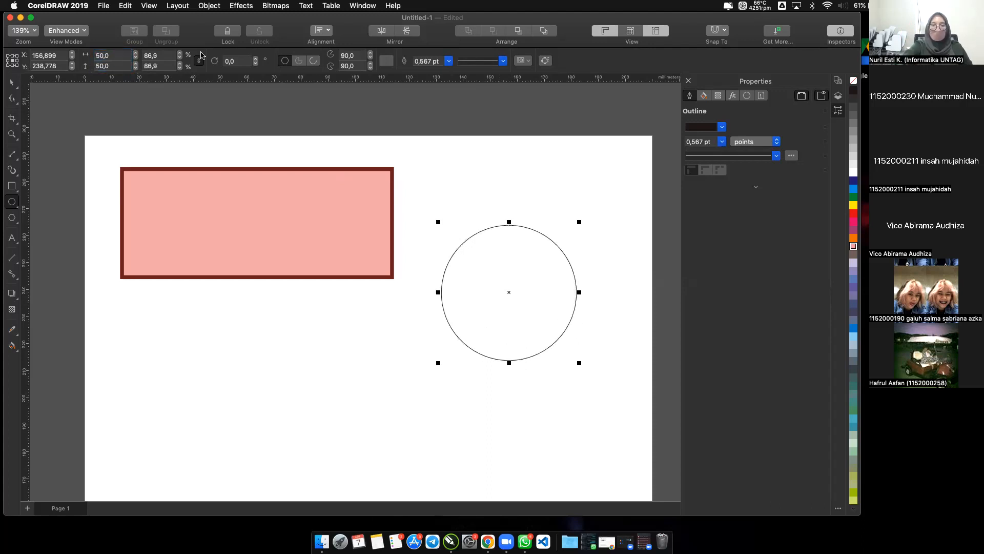
pyautogui.click(199, 62)
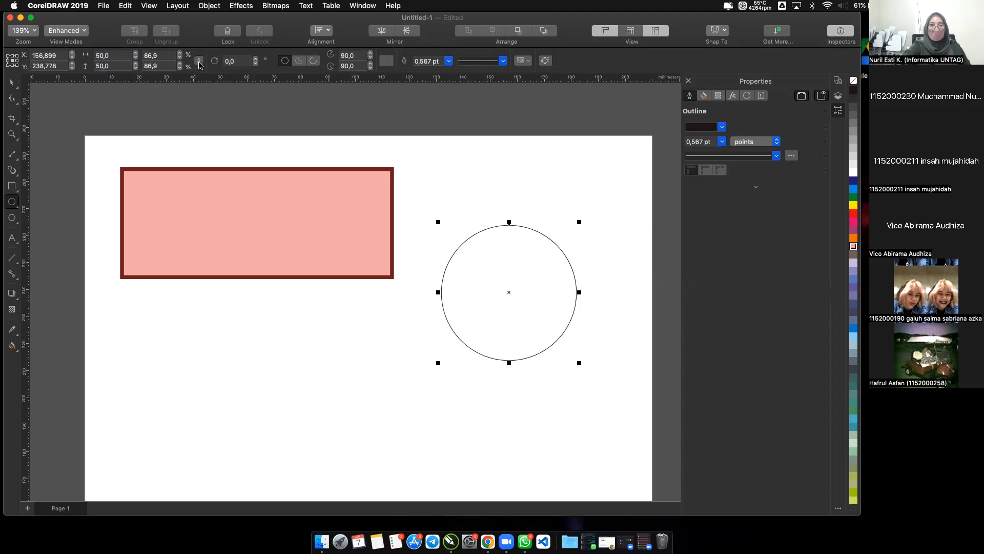
pyautogui.click(200, 64)
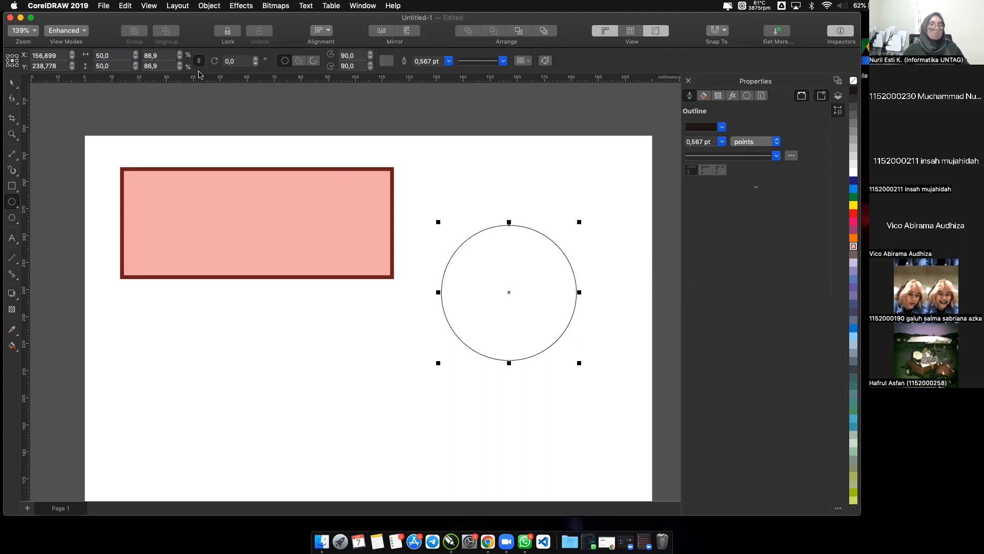
# Fill the circle with a uniform green, CMYK 60, 0, 80, 0.
pyautogui.click(441, 150)
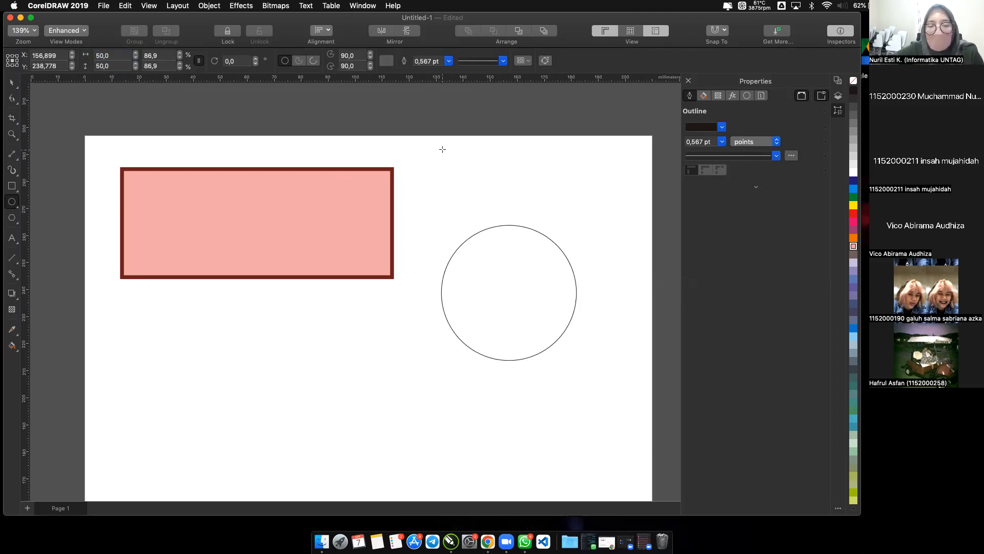
pyautogui.click(12, 84)
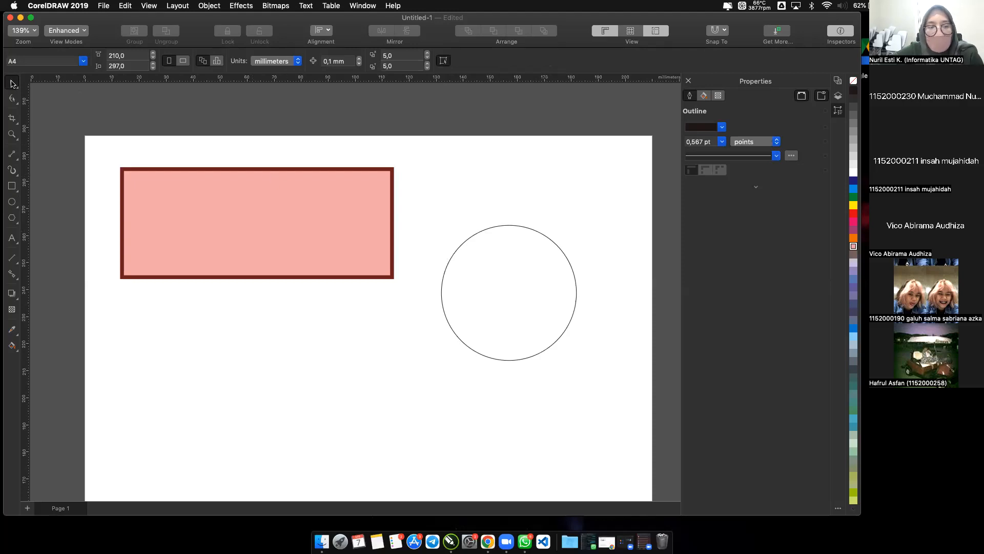
pyautogui.click(486, 284)
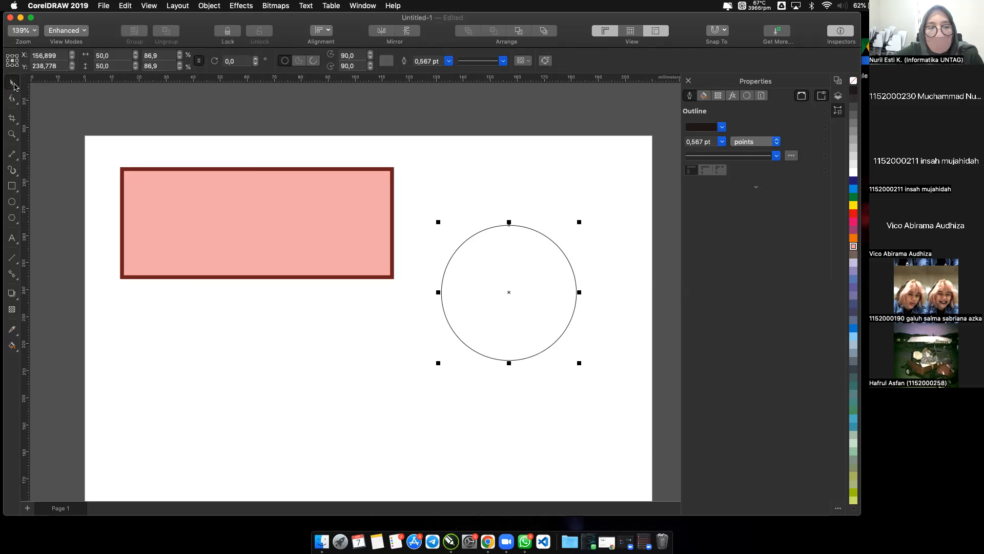
pyautogui.click(507, 283)
pyautogui.click(509, 285)
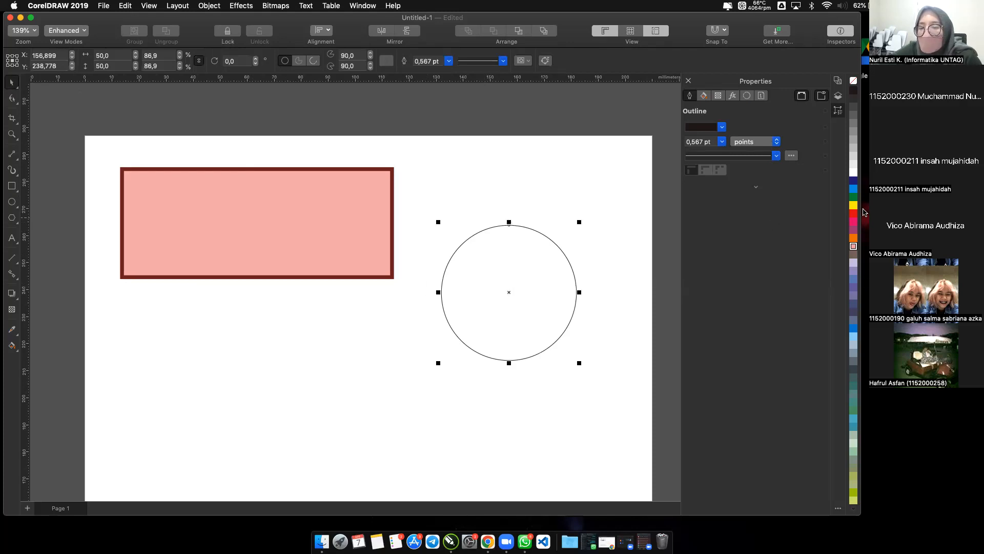
pyautogui.click(704, 97)
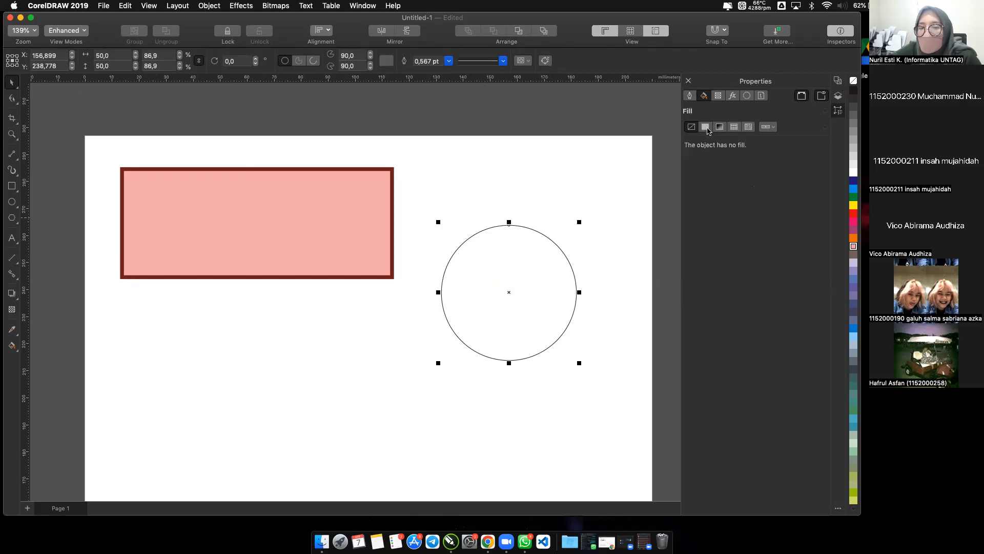
pyautogui.click(706, 128)
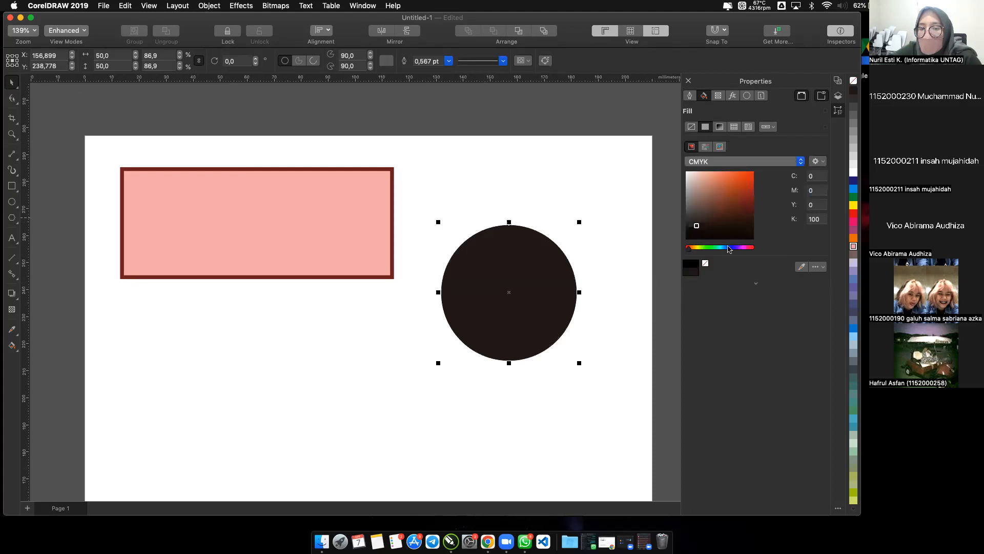
pyautogui.click(710, 248)
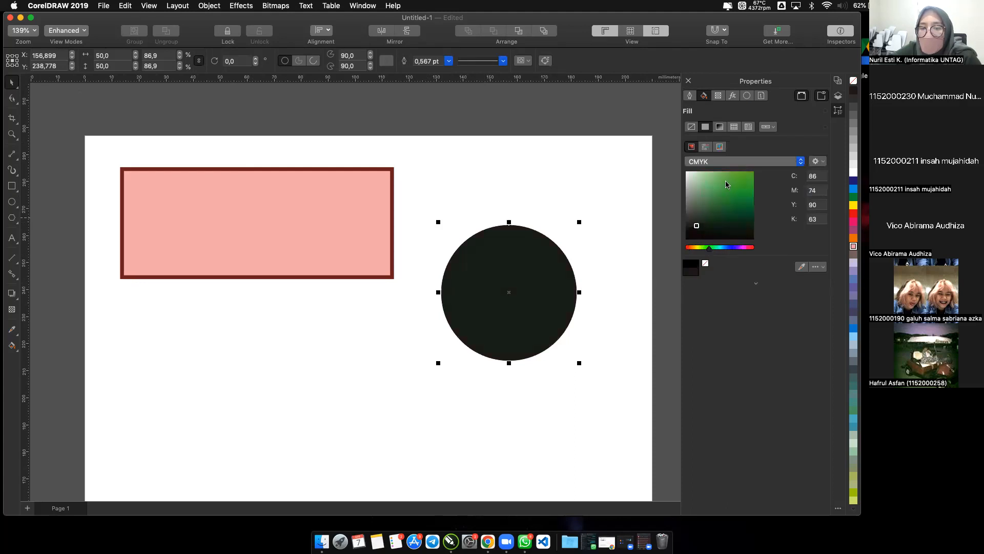
pyautogui.click(725, 182)
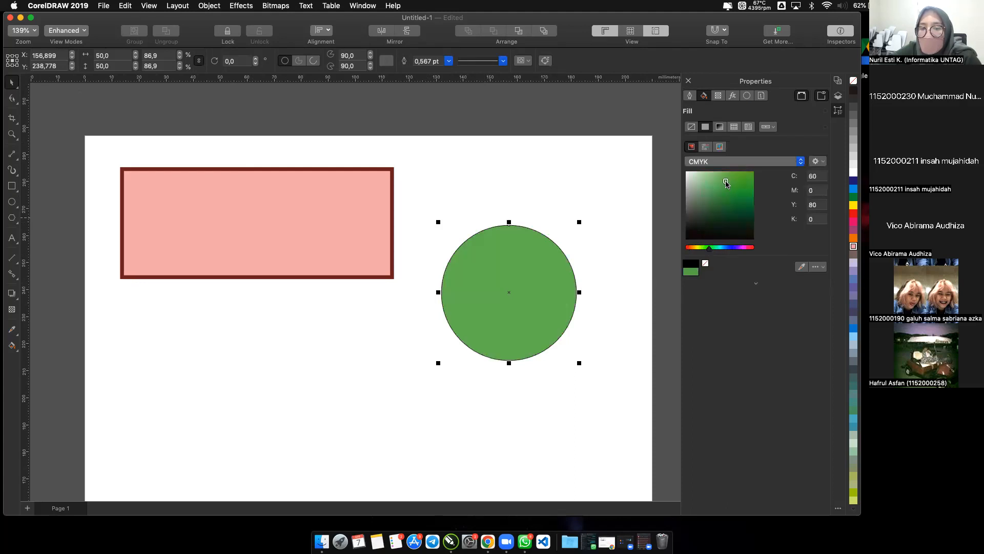
# Set the circle's outline width to 3.0 pt.
pyautogui.click(690, 95)
pyautogui.click(722, 142)
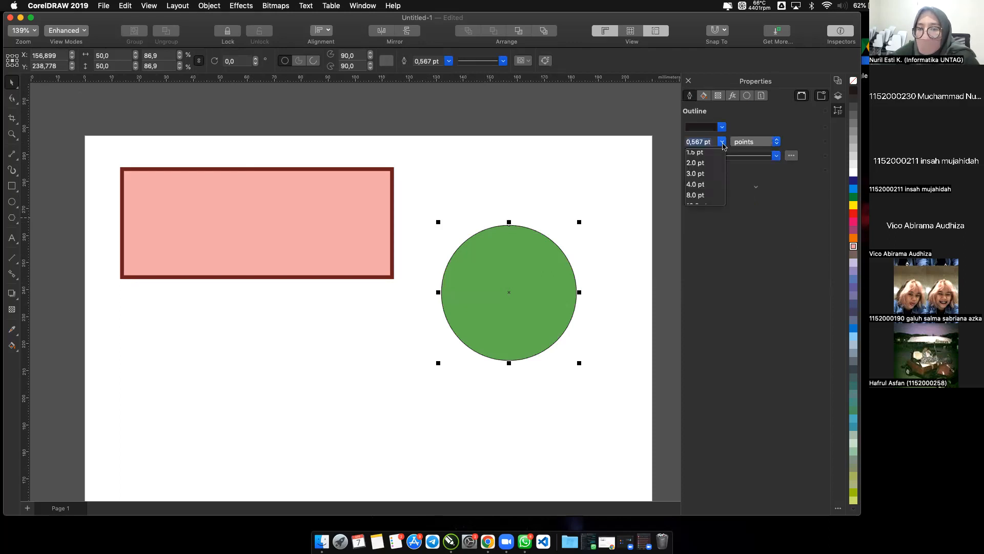
pyautogui.click(701, 179)
pyautogui.click(710, 142)
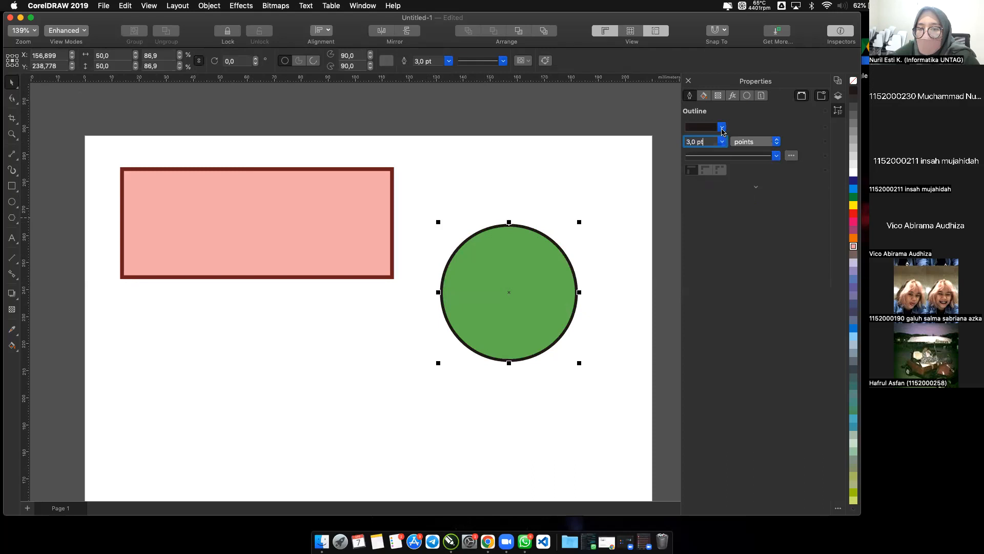
# Colour the circle's outline dark green, CMYK 95, 56, 100, 32, and deselect the circle.
pyautogui.click(722, 127)
pyautogui.click(719, 242)
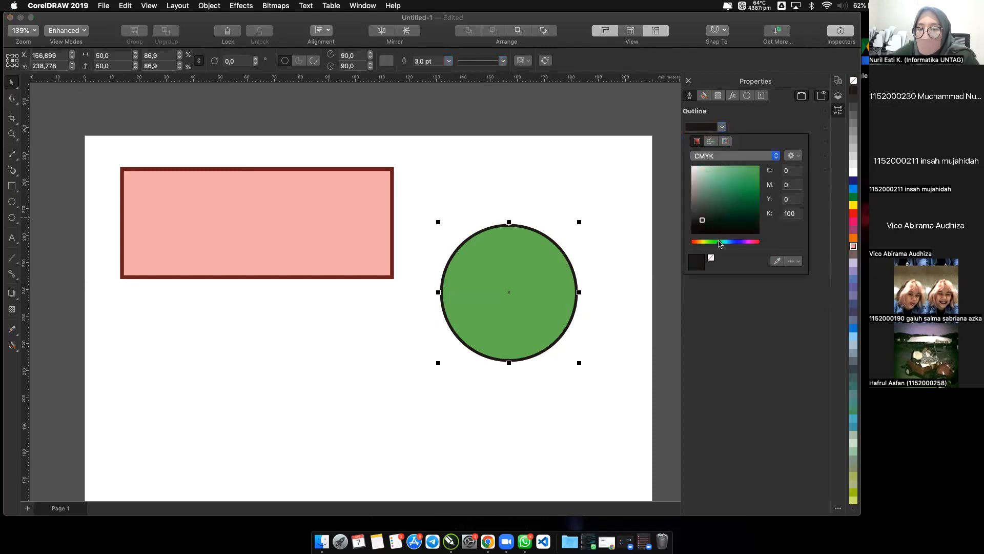
pyautogui.click(749, 209)
pyautogui.click(736, 209)
pyautogui.click(751, 204)
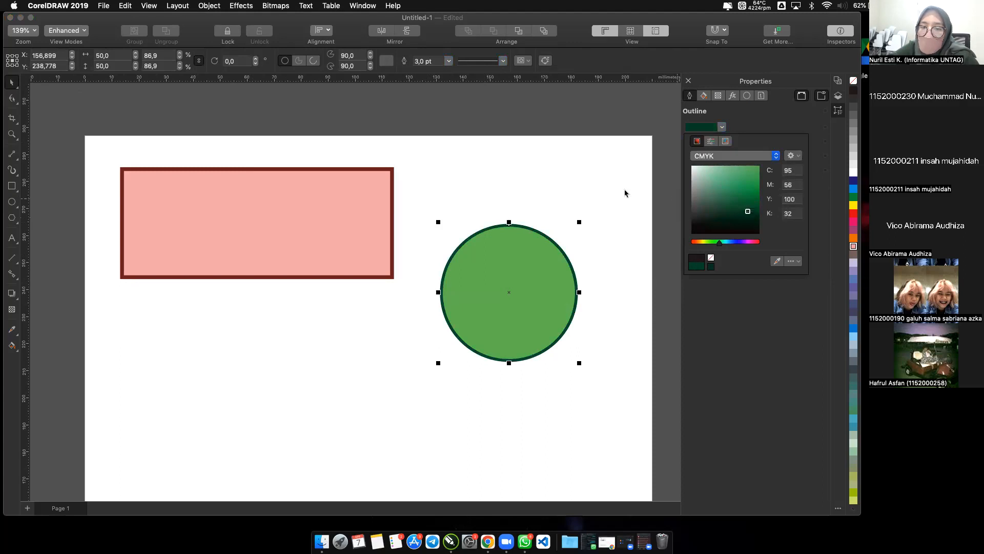
pyautogui.click(592, 188)
pyautogui.click(592, 188)
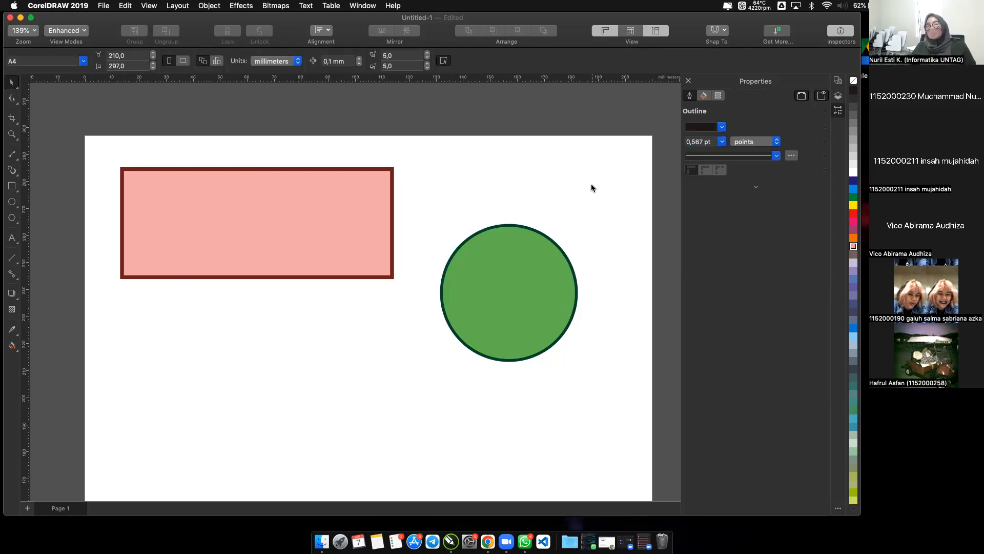
# Draw a three-sided polygon about 41 mm wide and 35 mm high below the rectangle.
pyautogui.click(351, 233)
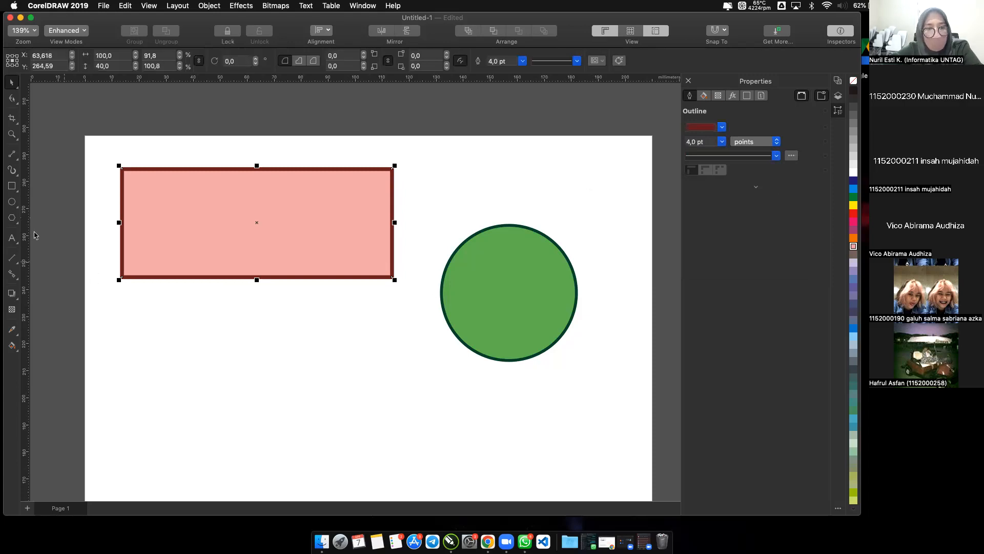
pyautogui.click(15, 223)
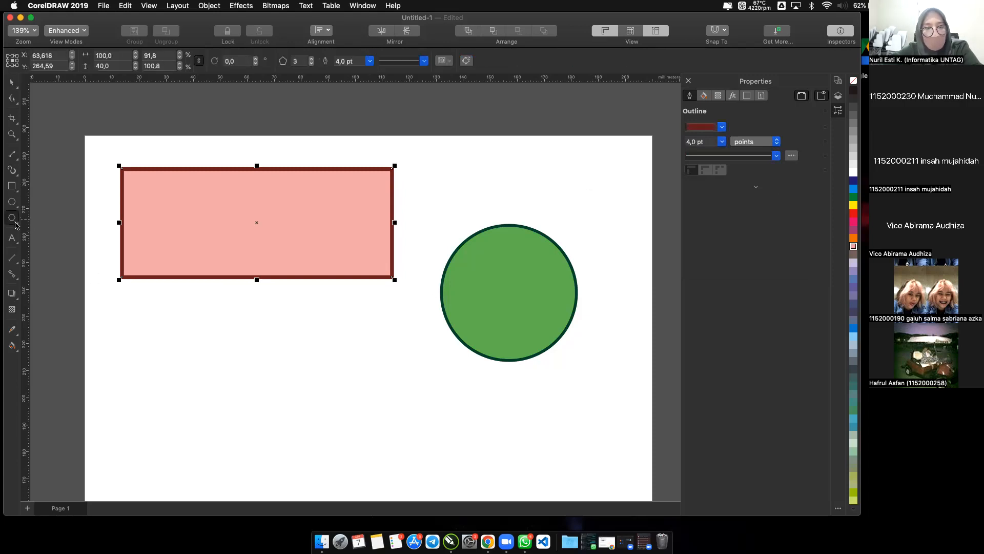
pyautogui.click(16, 225)
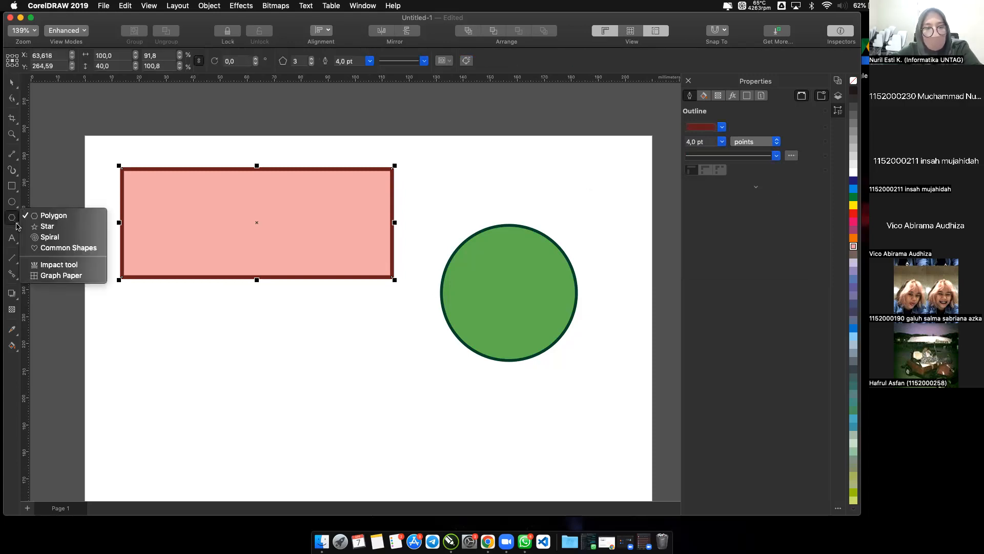
pyautogui.click(49, 217)
pyautogui.moveTo(189, 327); pyautogui.dragTo(220, 350)
pyautogui.moveTo(270, 385); pyautogui.dragTo(309, 426)
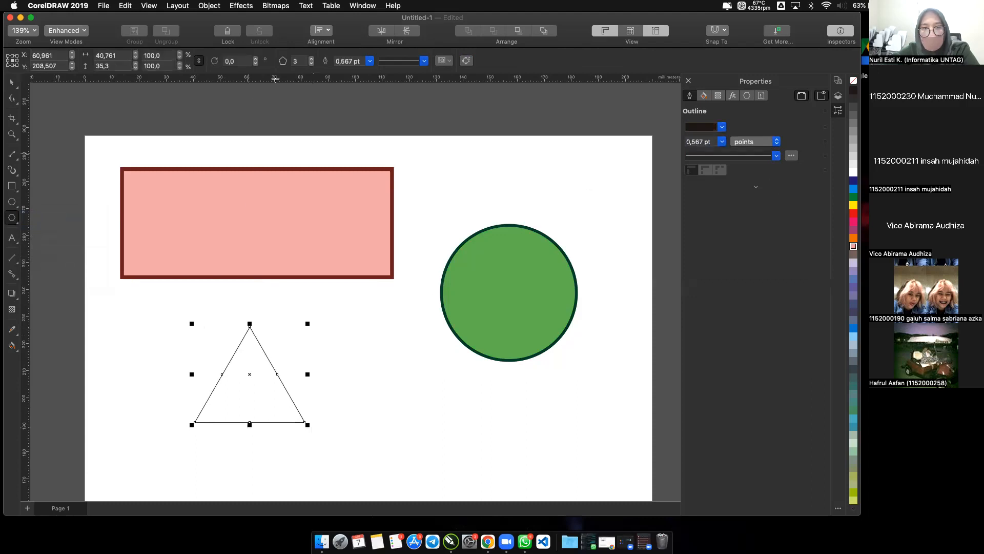
# Raise the polygon's number of sides to 6 to make it a hexagon.
pyautogui.click(312, 60)
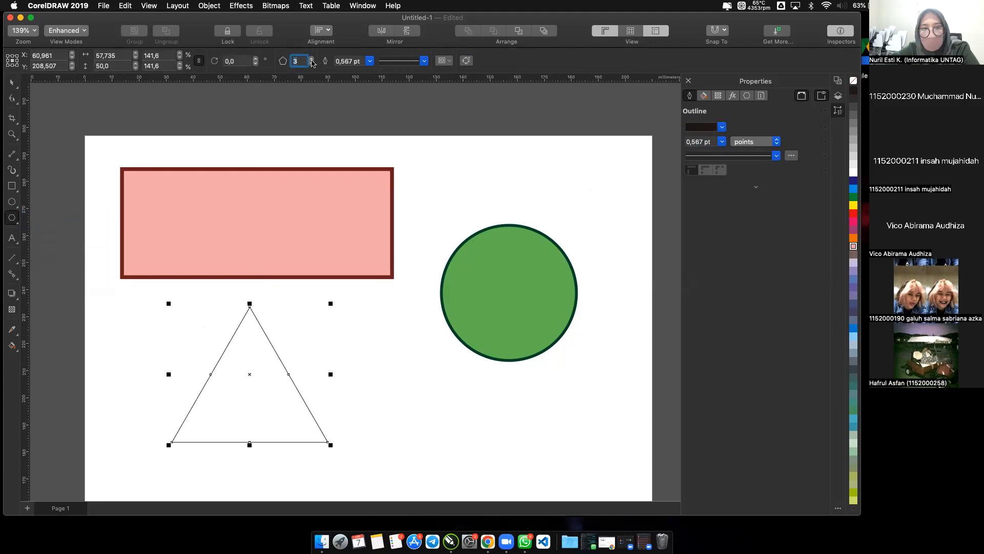
pyautogui.click(311, 59)
pyautogui.click(312, 58)
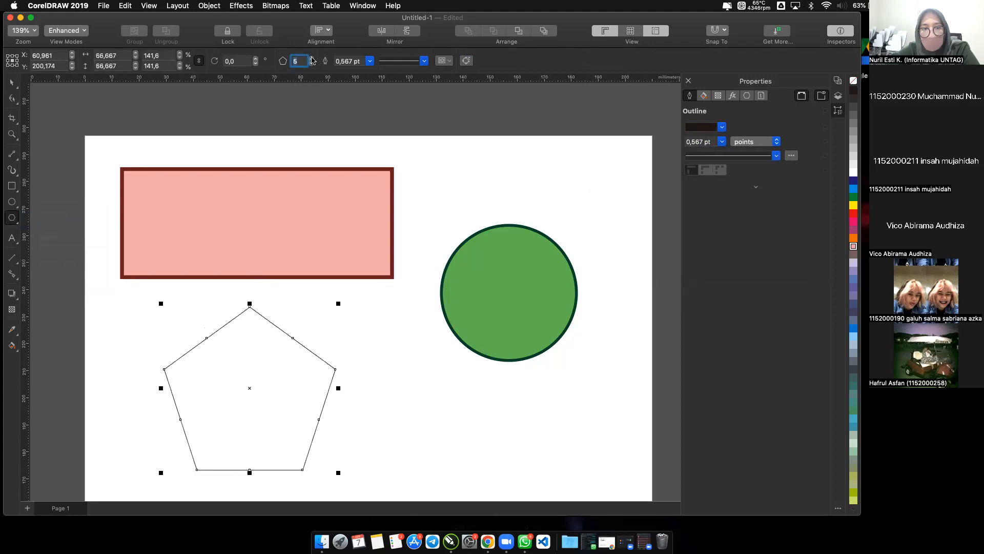
pyautogui.click(312, 59)
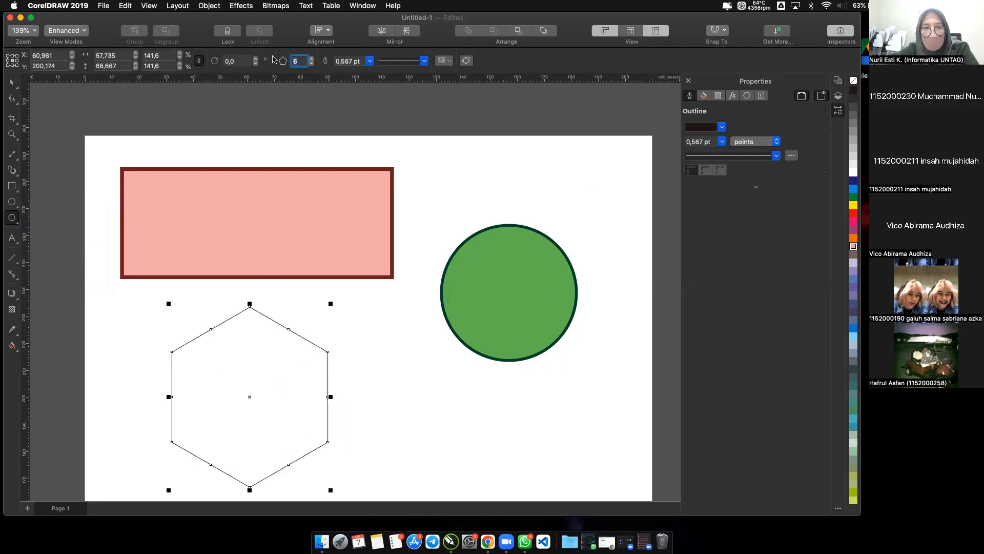
# Move the hexagon slightly up and to the right below the rectangle and fill it with a purplish pink palette colour.
pyautogui.click(11, 85)
pyautogui.moveTo(253, 397); pyautogui.dragTo(269, 377)
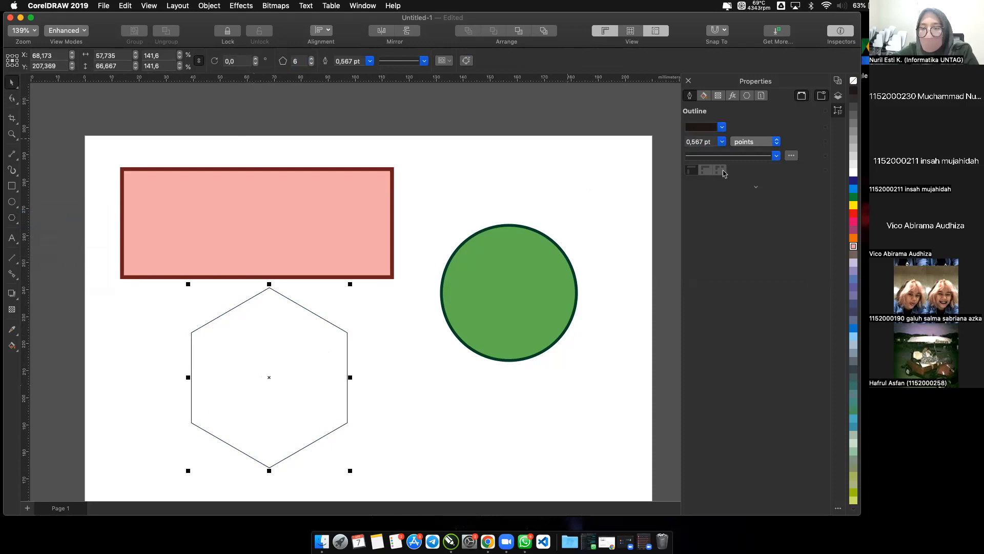
pyautogui.click(854, 232)
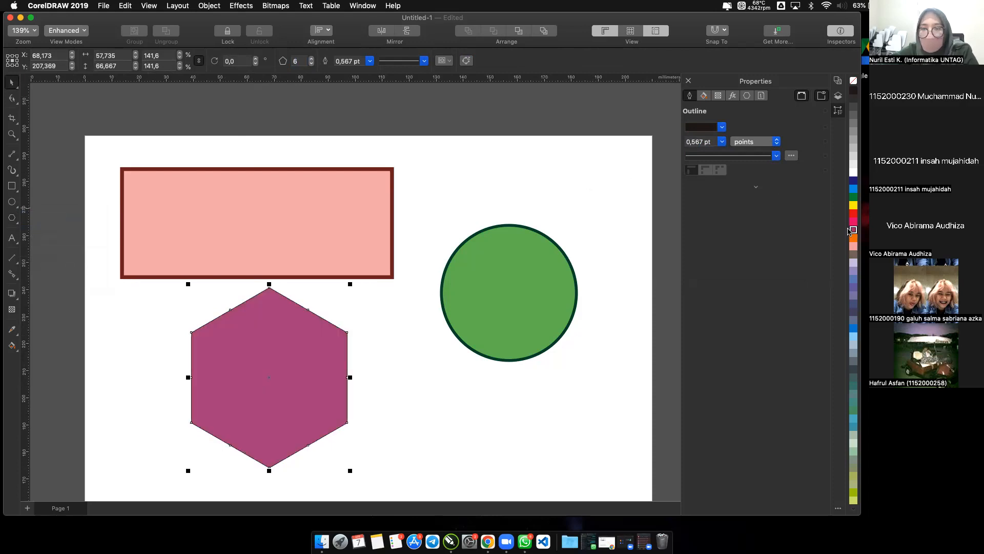
# Change the hexagon's outline colour to a medium green using the CMYK colour picker.
pyautogui.click(721, 127)
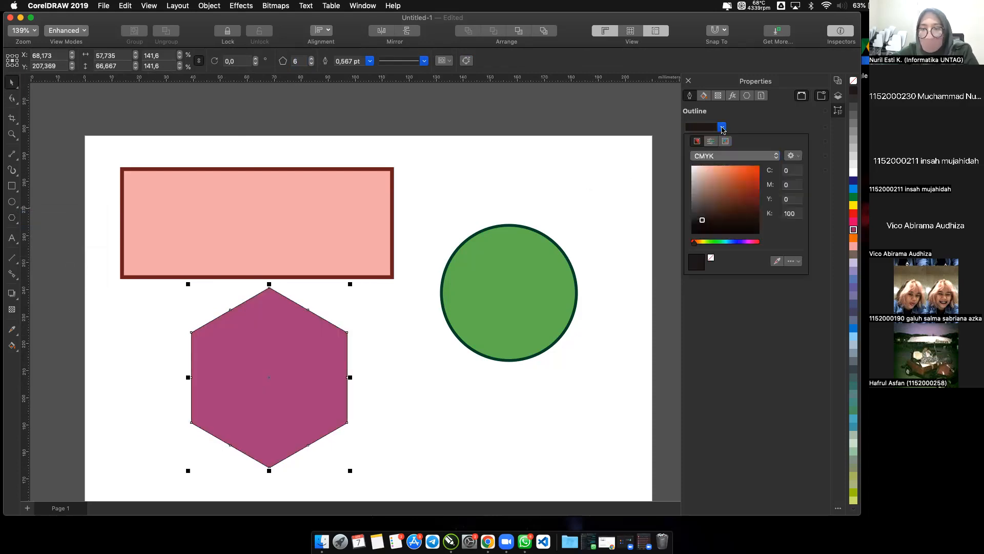
pyautogui.click(717, 181)
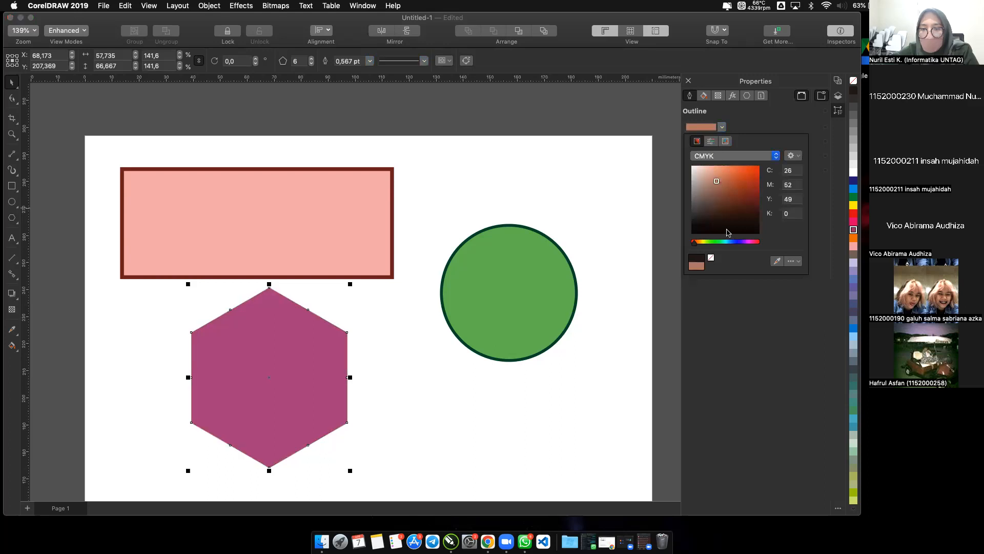
pyautogui.click(713, 241)
pyautogui.click(725, 189)
pyautogui.click(754, 125)
# Set the hexagon's outline width to 8.0 pt and deselect it.
pyautogui.click(722, 142)
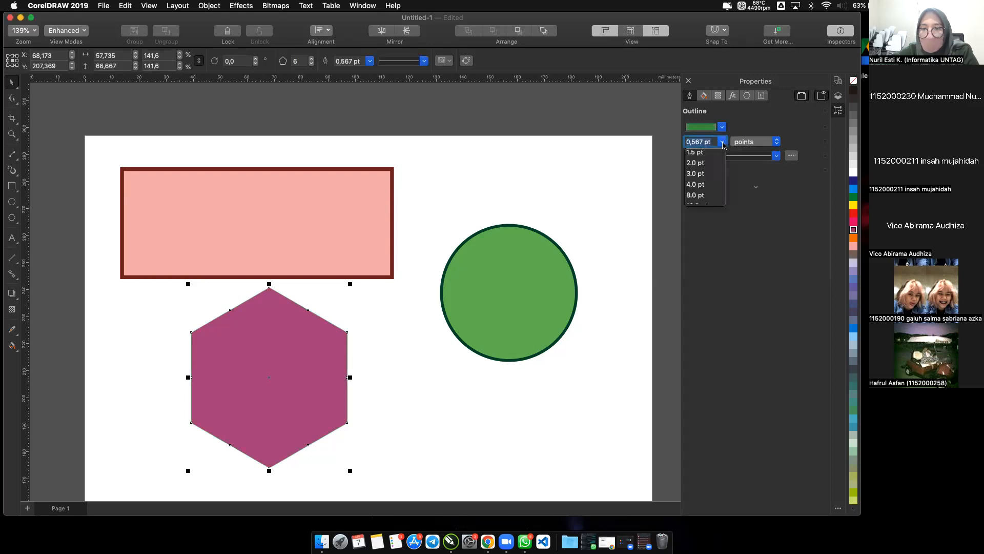
pyautogui.click(702, 196)
pyautogui.click(601, 218)
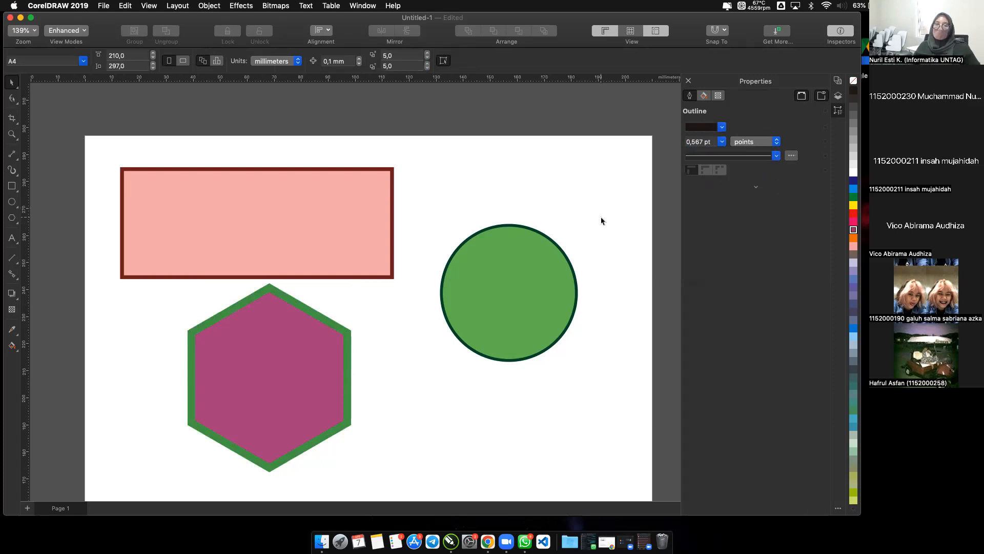
# Copy the rectangle to the page's upper right, scale the copy to about 81 by 32 mm, and move the circle down below it.
pyautogui.click(371, 204)
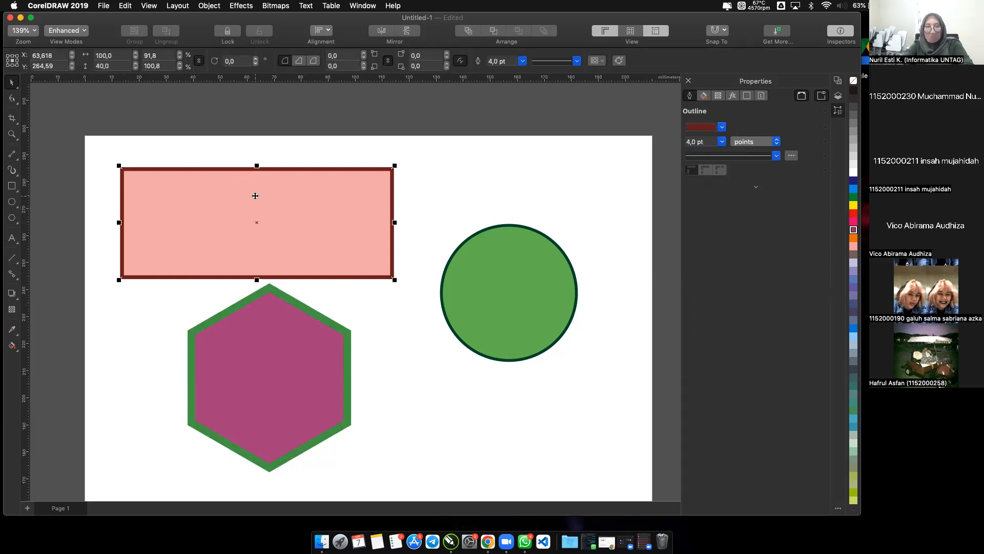
pyautogui.moveTo(256, 221); pyautogui.dragTo(498, 202)
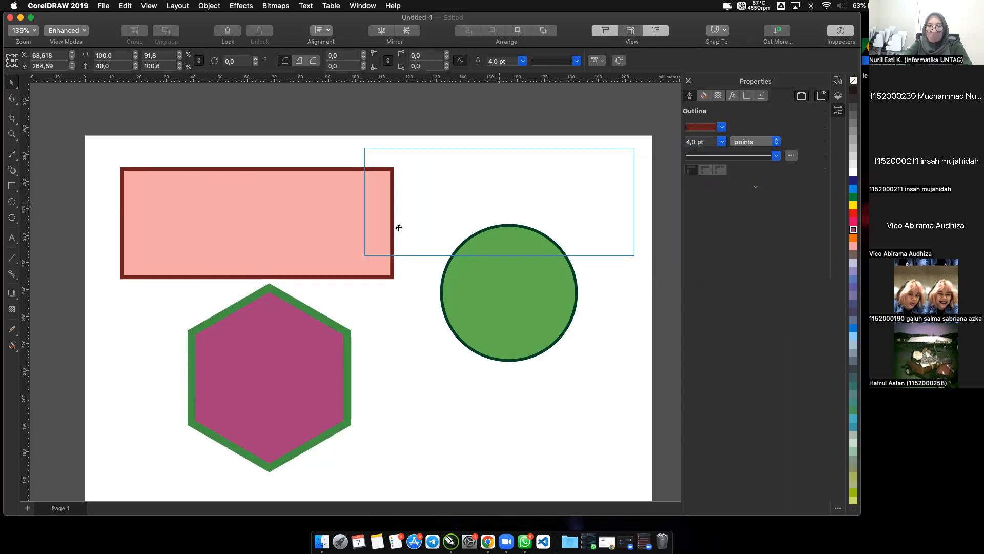
pyautogui.moveTo(362, 257); pyautogui.dragTo(412, 239)
pyautogui.moveTo(481, 294); pyautogui.dragTo(472, 344)
# Round all four corners of the smaller rectangle copy with a 5 mm radius and deselect it.
pyautogui.click(481, 181)
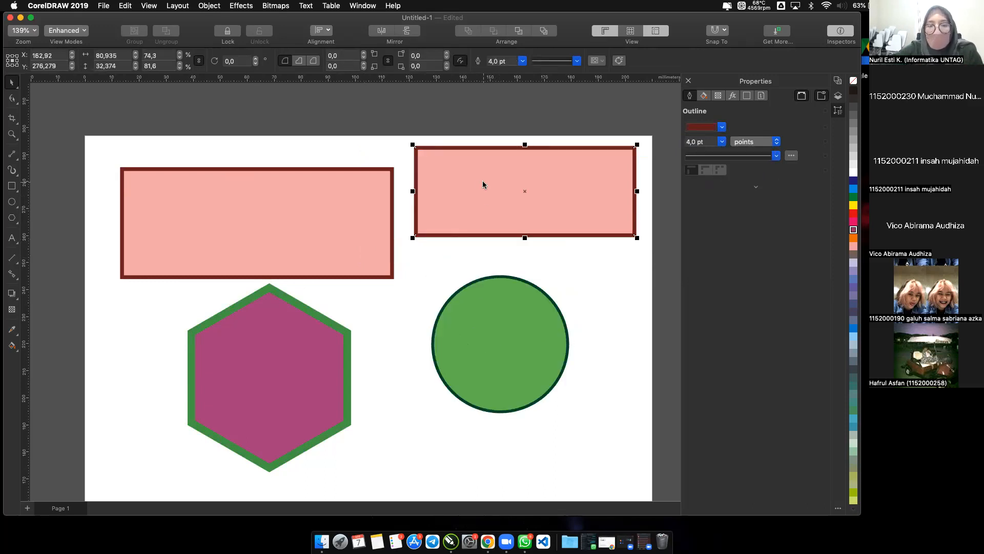
pyautogui.click(344, 55)
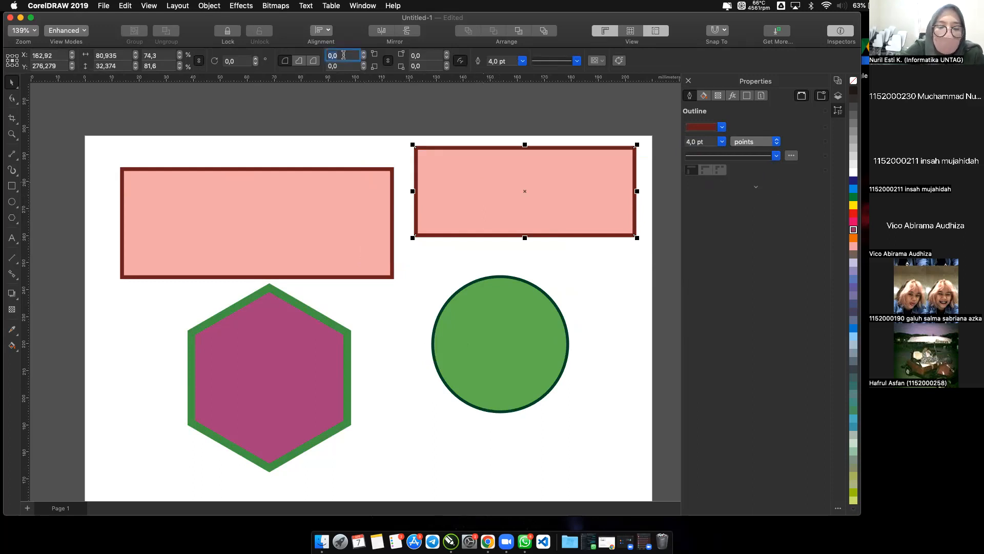
pyautogui.click(392, 132)
pyautogui.click(434, 164)
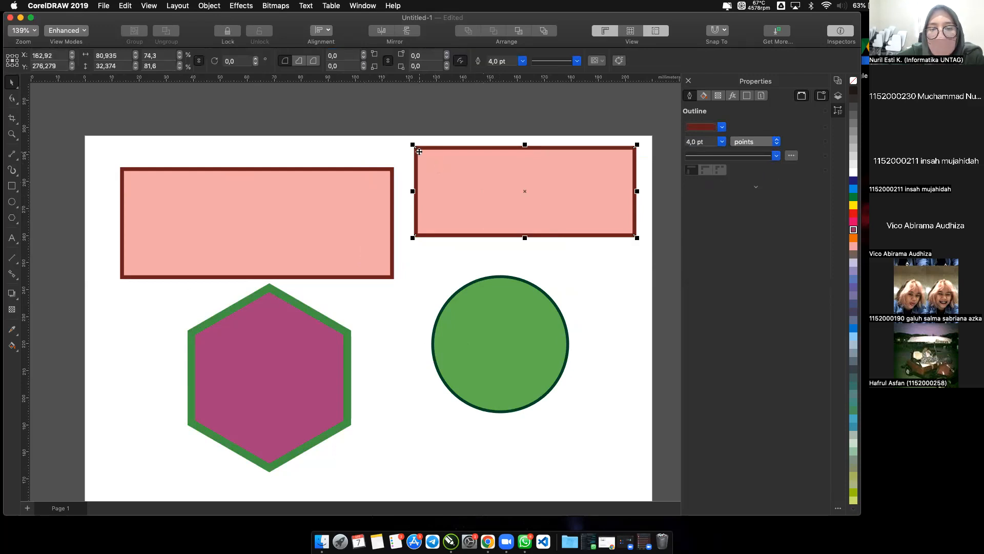
pyautogui.click(342, 66)
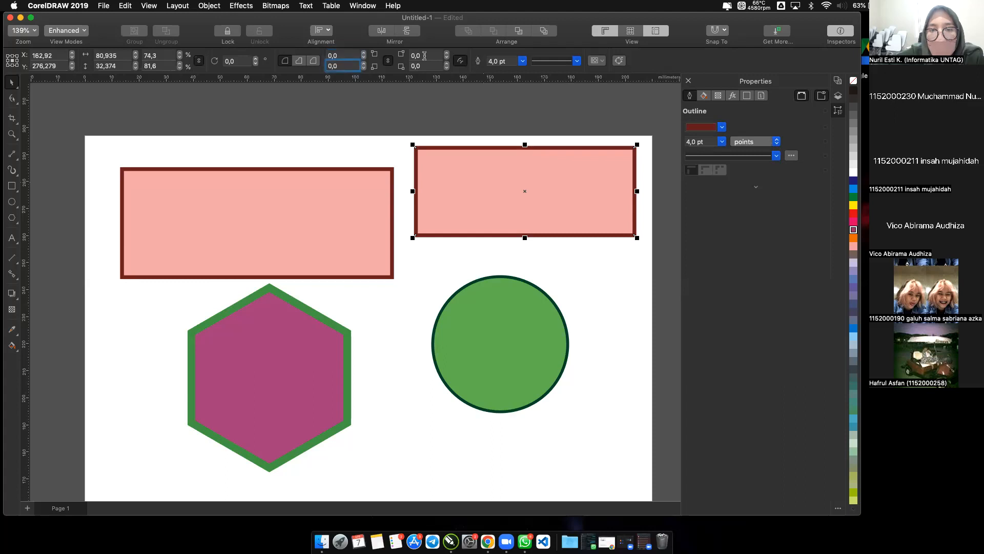
pyautogui.click(348, 55)
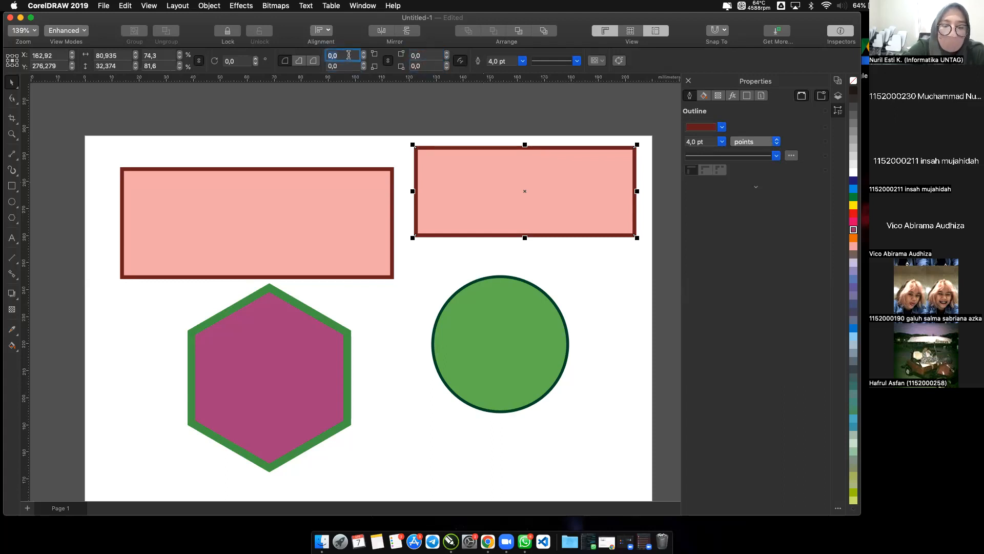
pyautogui.write('5')
pyautogui.press('Return')
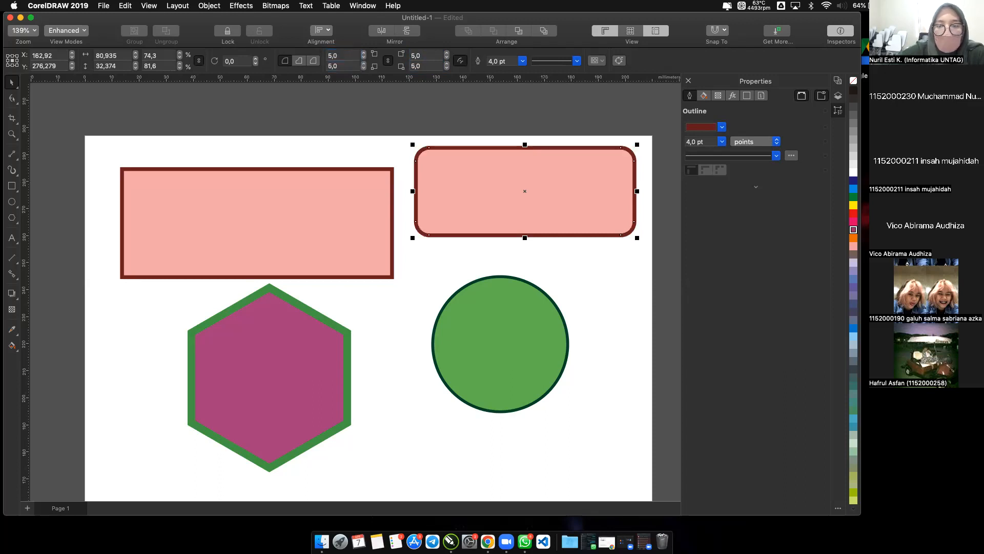
pyautogui.click(403, 115)
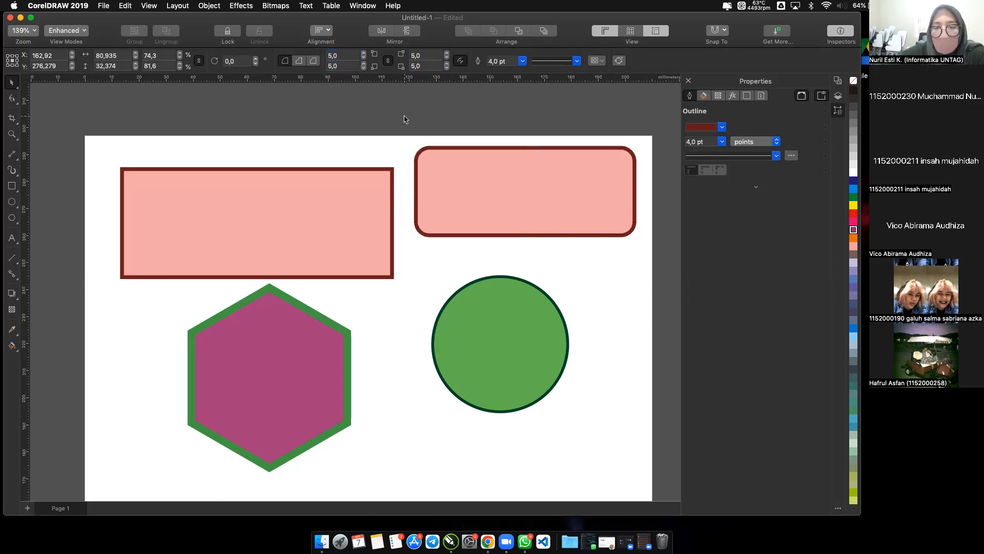
# Set both lower corner radii of the smaller rounded rectangle to 0 mm, leaving only its upper corners rounded, and deselect it.
pyautogui.click(433, 152)
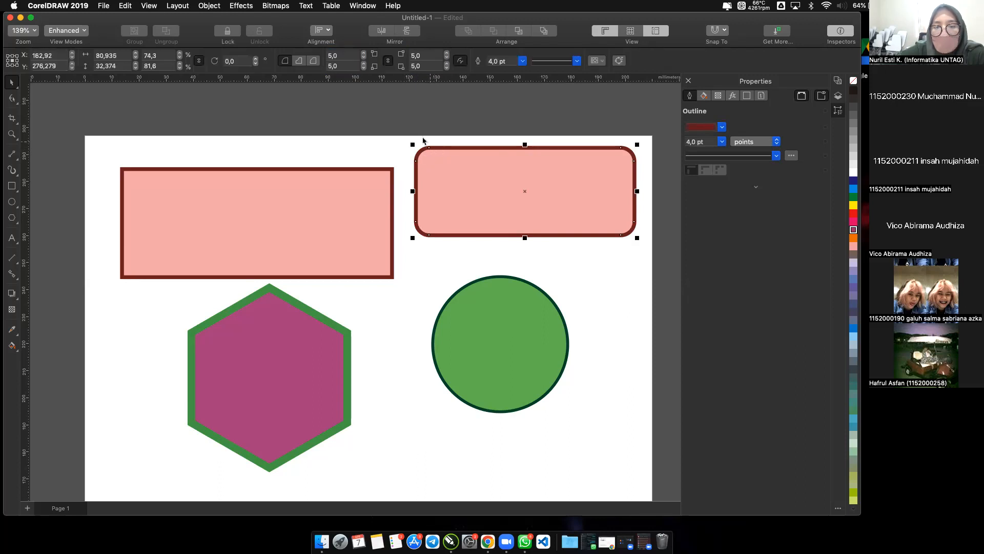
pyautogui.click(349, 66)
pyautogui.press('BackSpace')
pyautogui.write('0')
pyautogui.click(436, 65)
pyautogui.press('BackSpace')
pyautogui.write('0')
pyautogui.press('Return')
pyautogui.click(444, 259)
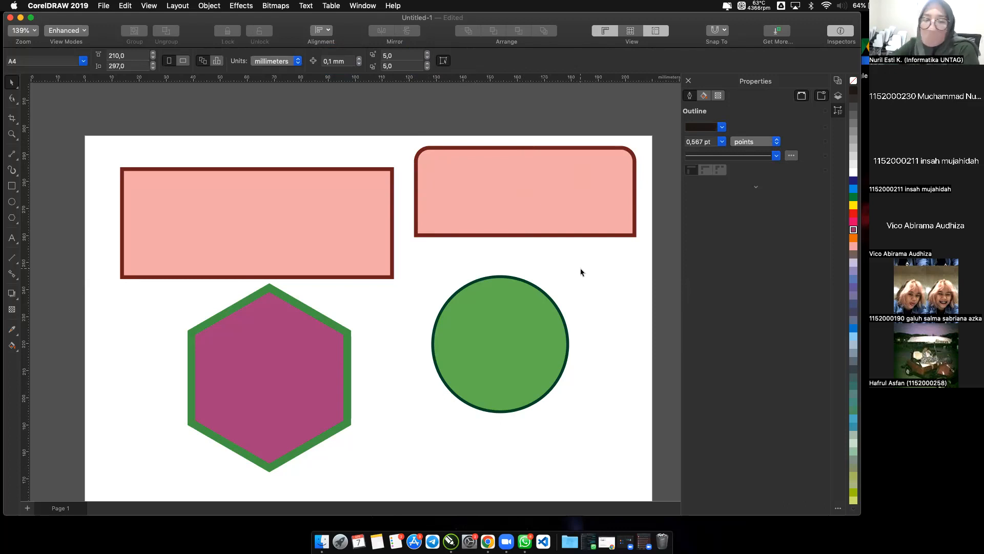
# Move the large rectangle toward the page's upper-left corner and shift the hexagon and circle left beneath it.
pyautogui.moveTo(312, 244); pyautogui.dragTo(288, 226)
pyautogui.moveTo(268, 334); pyautogui.dragTo(176, 312)
pyautogui.moveTo(481, 345); pyautogui.dragTo(345, 344)
pyautogui.moveTo(218, 342); pyautogui.dragTo(219, 351)
pyautogui.click(462, 347)
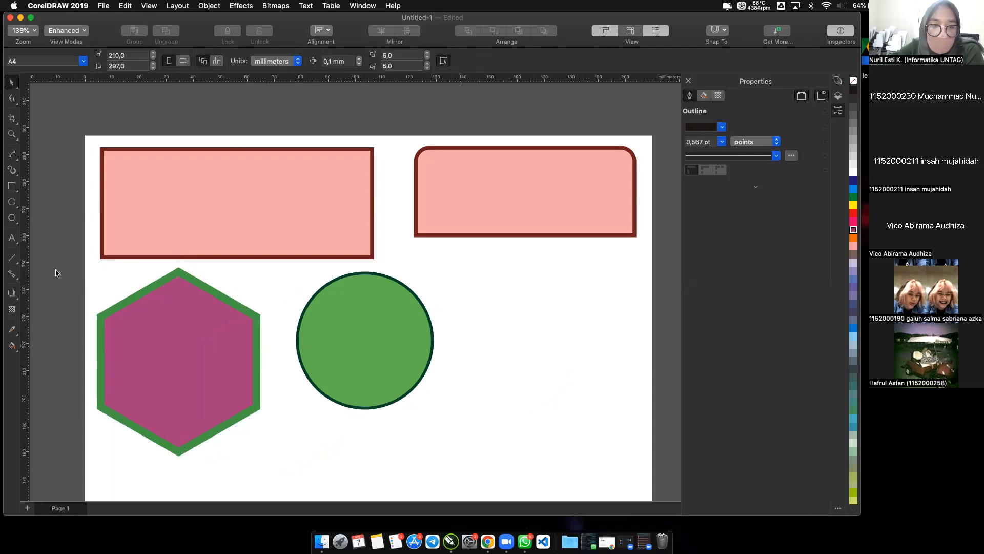
# Add a line of artistic text containing the person's full name below the smaller rectangle.
pyautogui.click(13, 240)
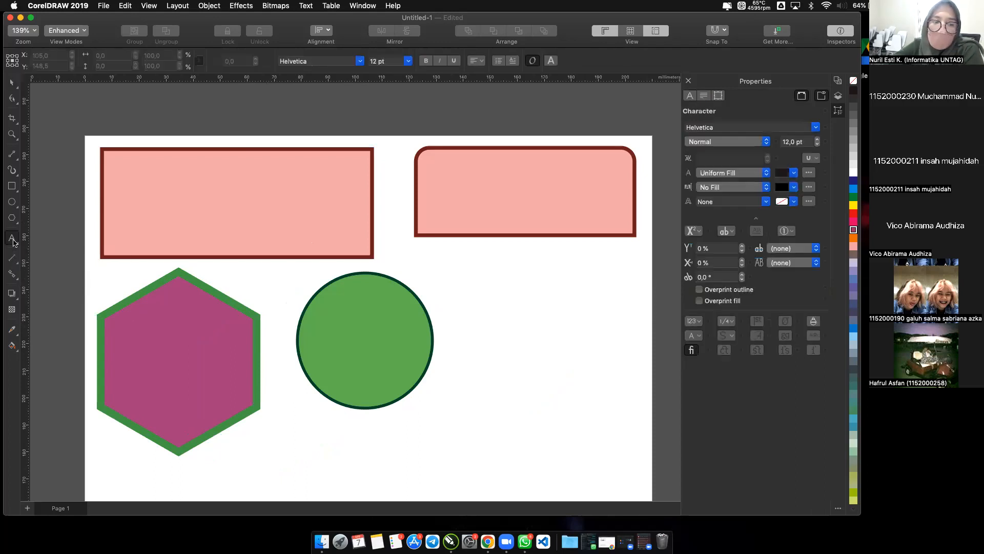
pyautogui.click(450, 279)
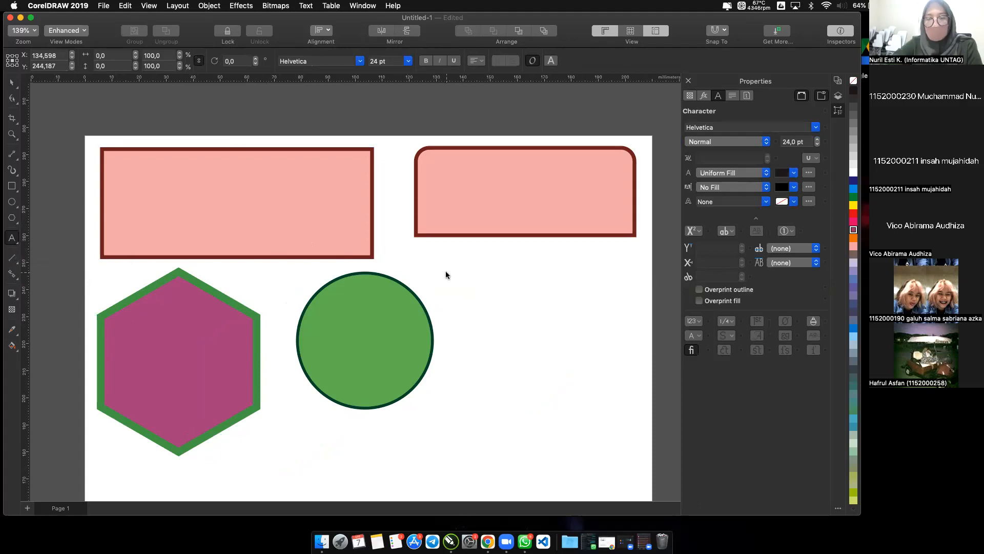
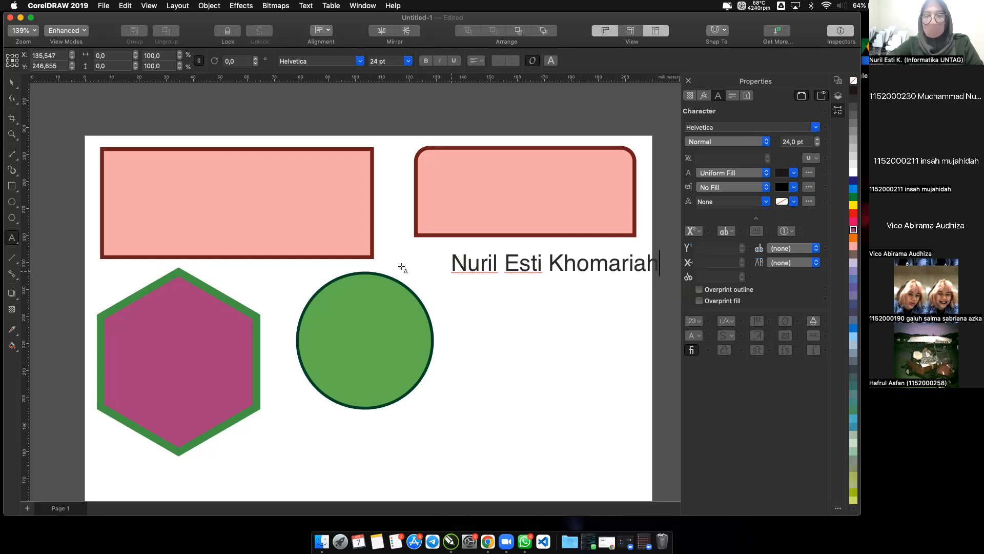
# Move the name text left so it lines up under the smaller rectangle, and deselect it.
pyautogui.click(486, 261)
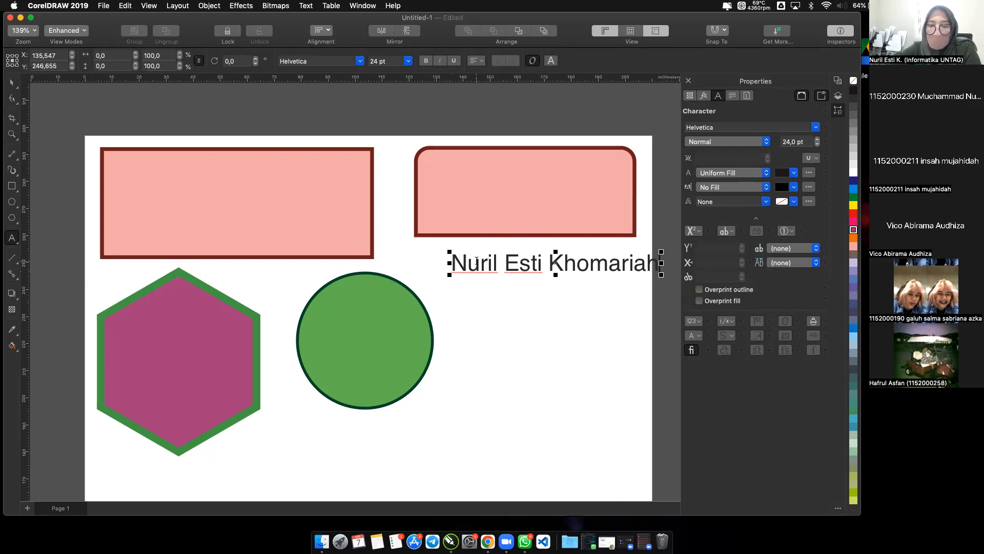
pyautogui.click(13, 84)
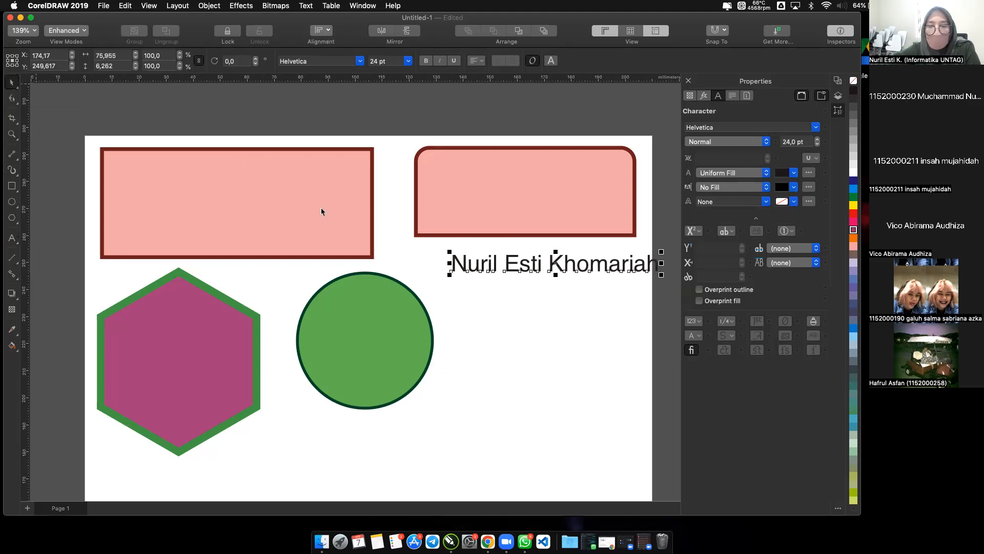
pyautogui.moveTo(555, 262); pyautogui.dragTo(518, 267)
pyautogui.click(519, 296)
pyautogui.click(515, 274)
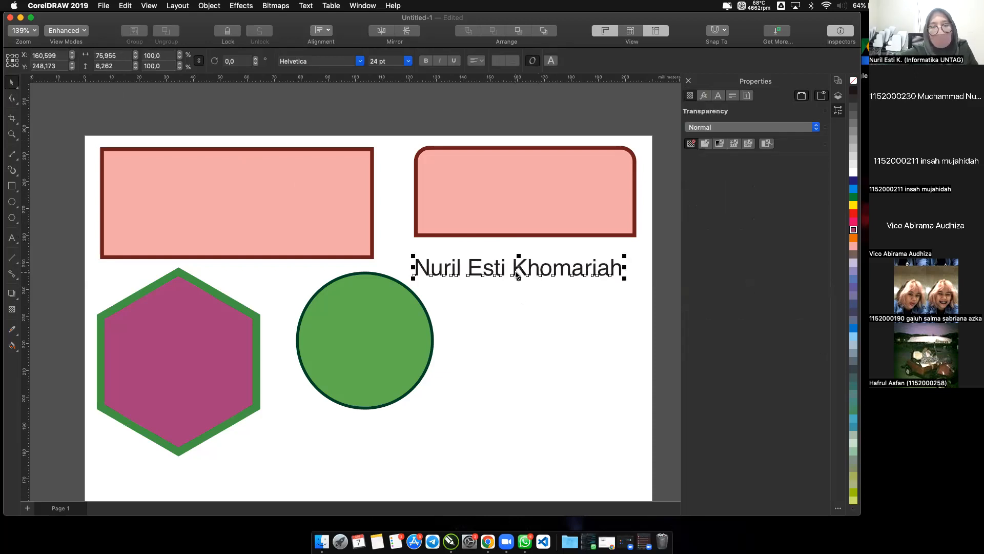
pyautogui.click(516, 295)
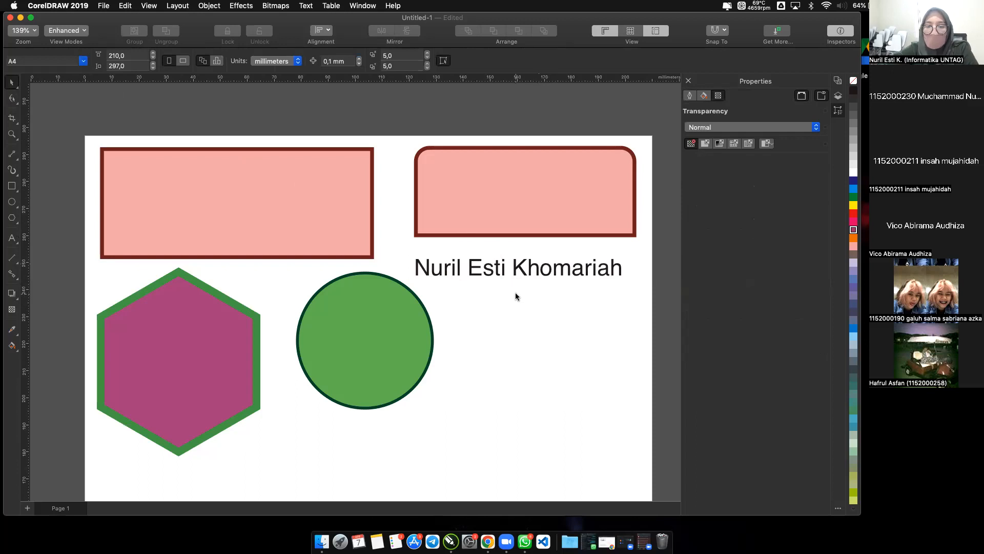
# Change the name text's font to Space Kids and its size to 36 pt, and deselect it.
pyautogui.click(515, 272)
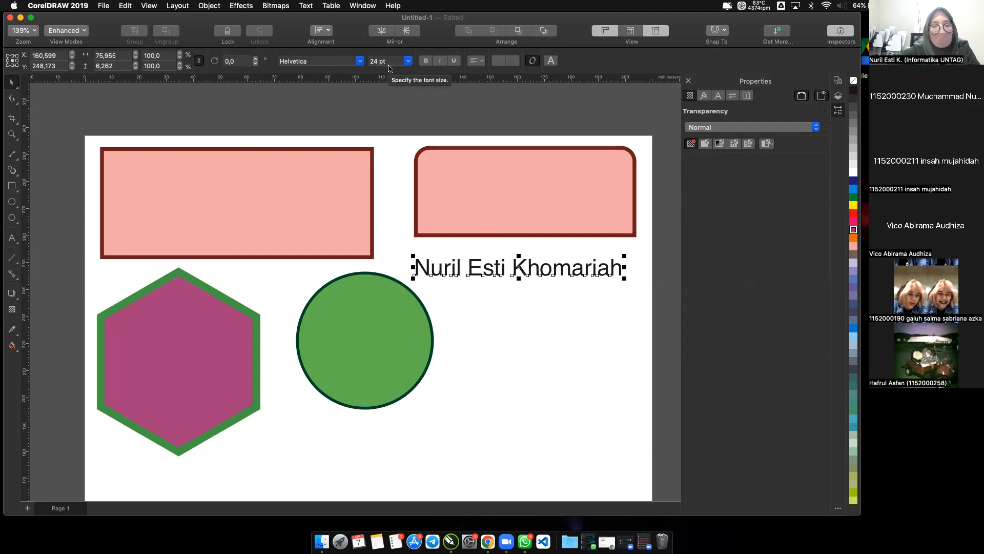
pyautogui.click(360, 62)
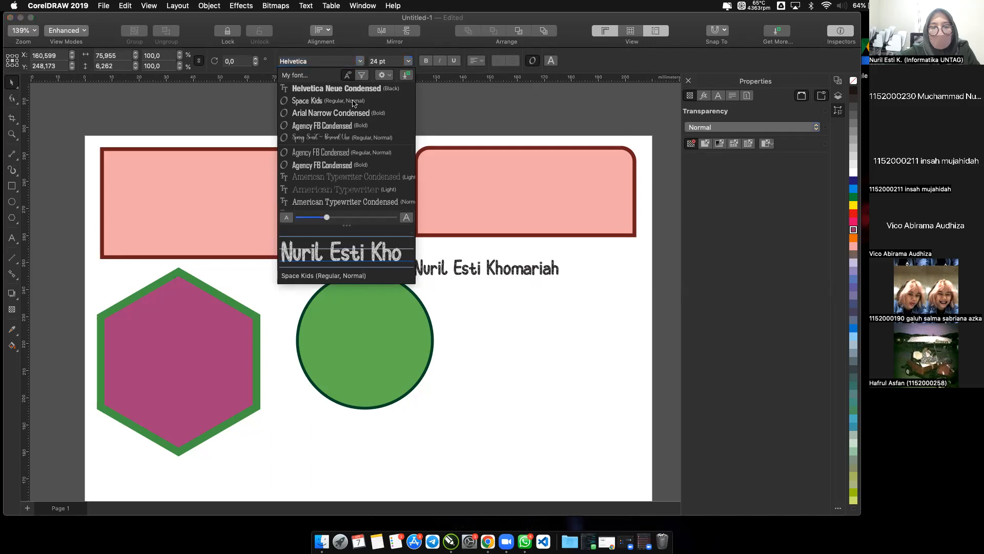
pyautogui.click(353, 101)
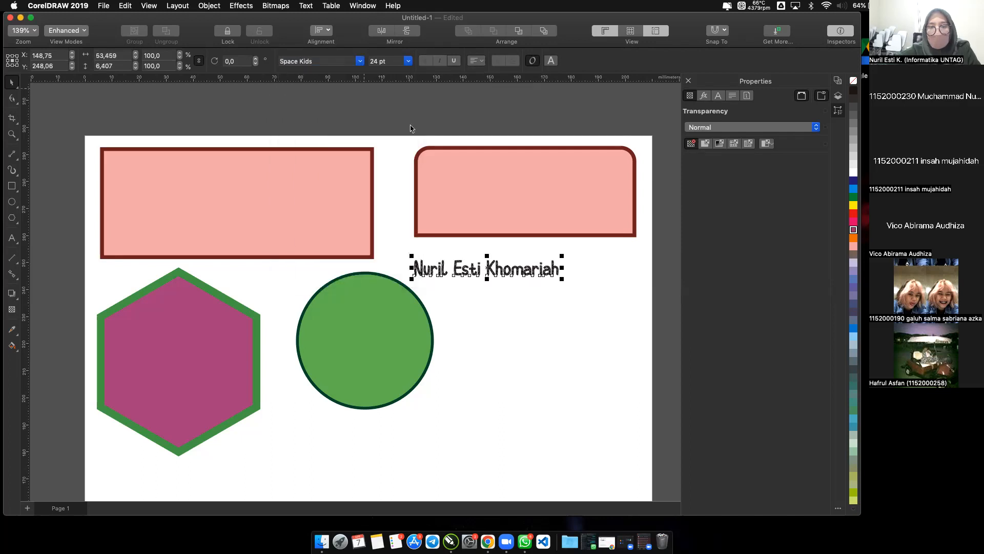
pyautogui.click(463, 293)
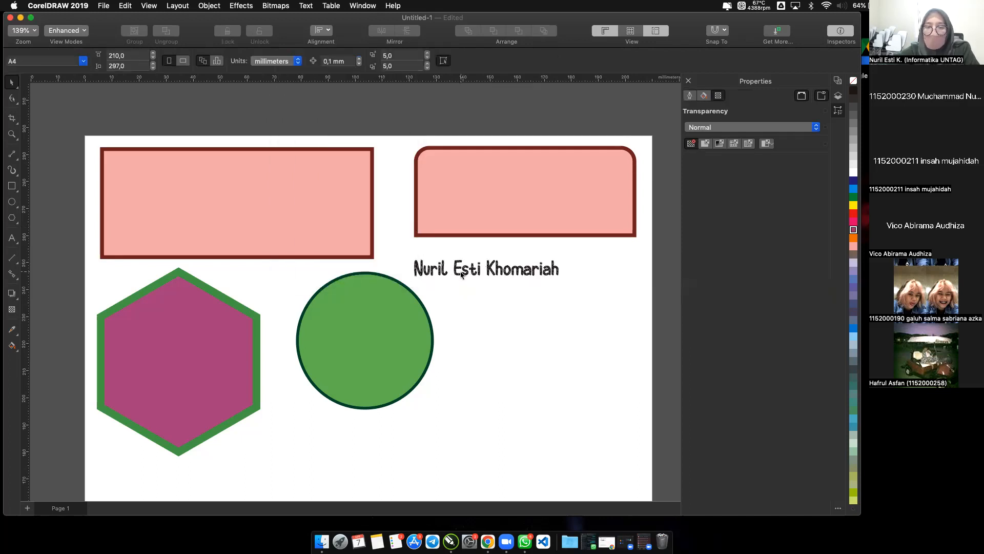
pyautogui.click(464, 274)
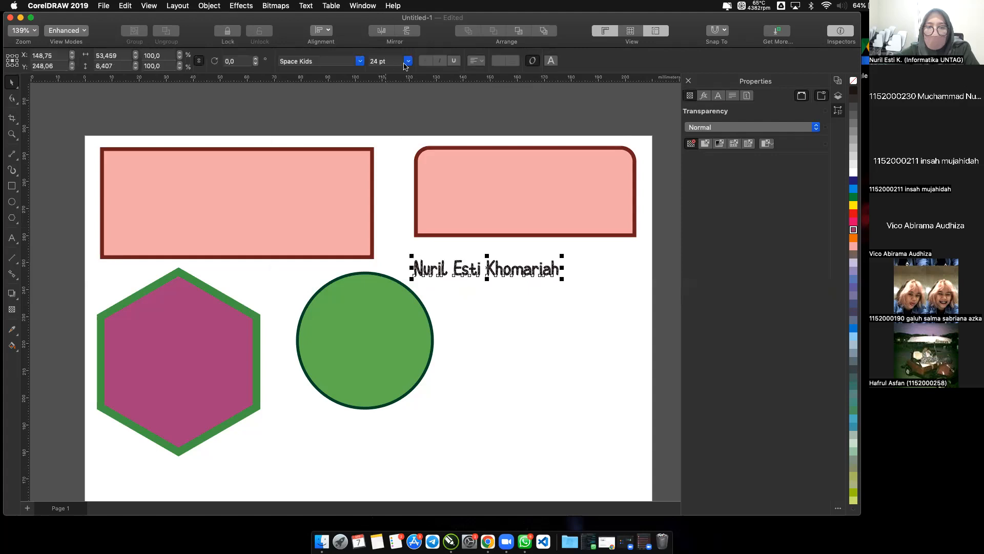
pyautogui.click(407, 61)
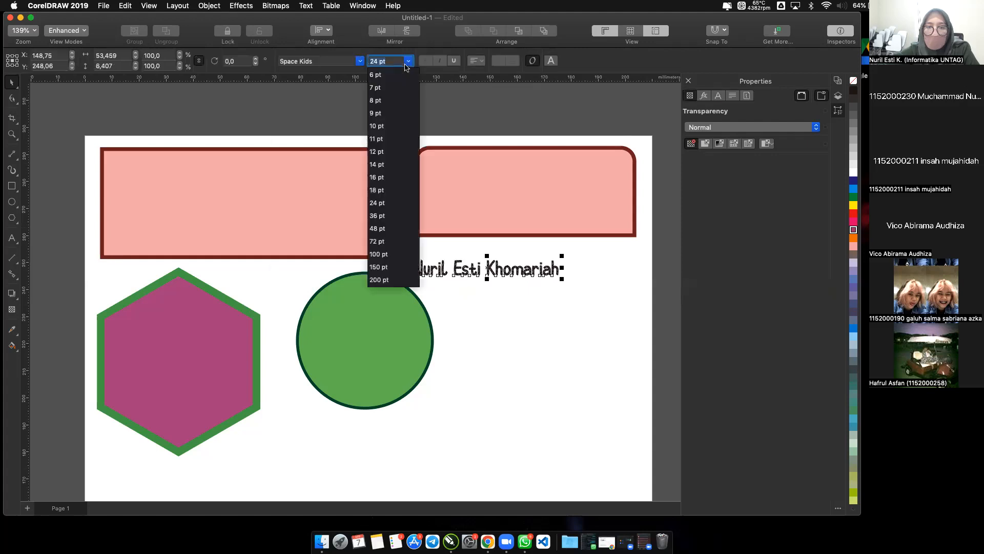
pyautogui.click(380, 217)
pyautogui.click(547, 294)
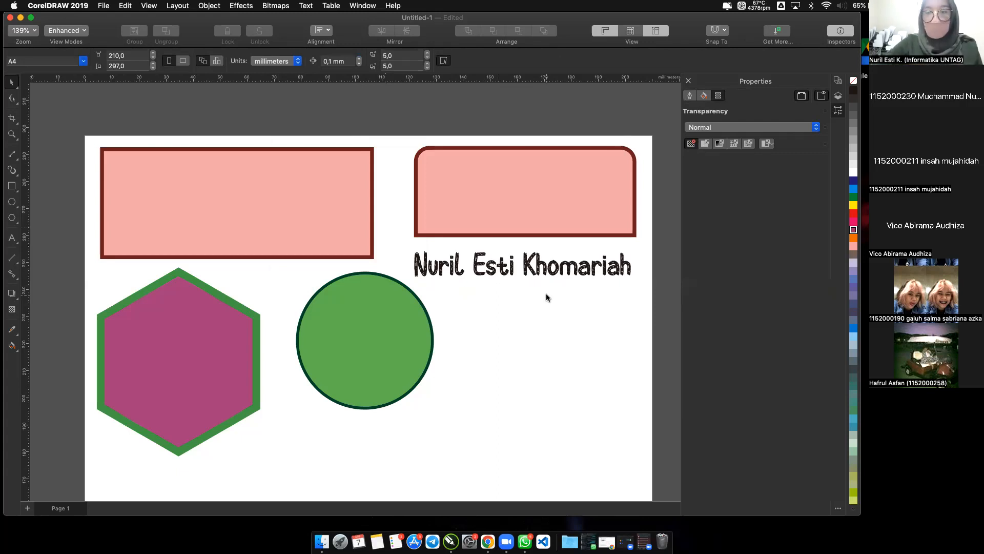
# Move the circle, the hexagon and the smaller rounded rectangle down to the middle of the page.
pyautogui.moveTo(335, 385); pyautogui.dragTo(356, 394)
pyautogui.click(310, 213)
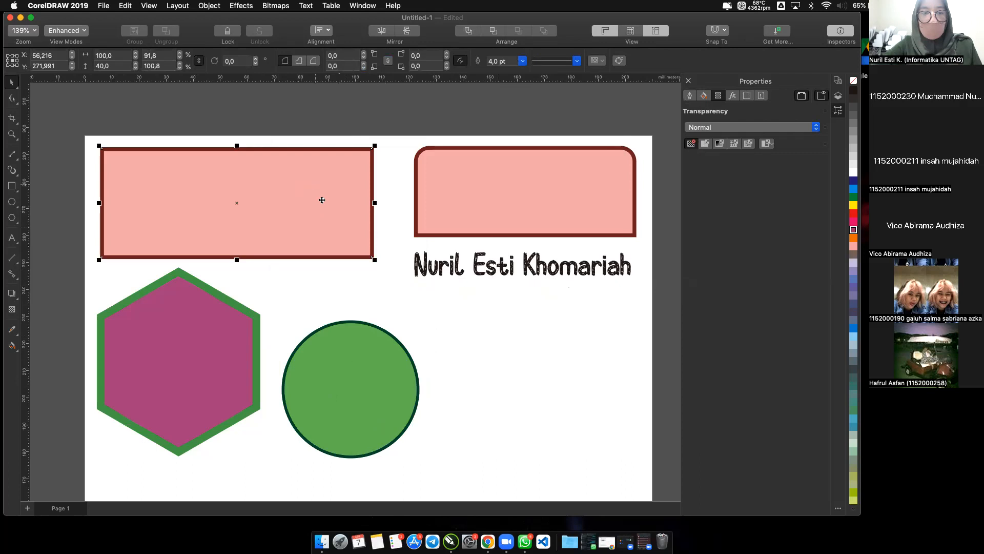
pyautogui.scroll(-4, 342, 344)
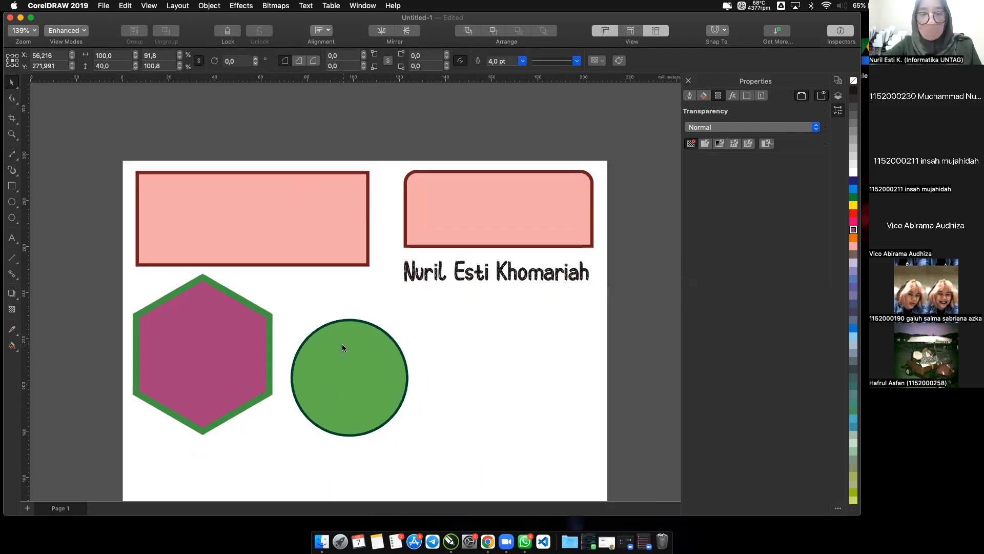
pyautogui.moveTo(264, 365); pyautogui.dragTo(271, 450)
pyautogui.moveTo(359, 403); pyautogui.dragTo(398, 477)
pyautogui.moveTo(448, 247); pyautogui.dragTo(460, 455)
# Move the large rectangle right and slightly down so its lower edge overlaps the beginning of the name text.
pyautogui.moveTo(327, 260); pyautogui.dragTo(417, 266)
pyautogui.scroll(3, 418, 266)
pyautogui.scroll(3, 420, 264)
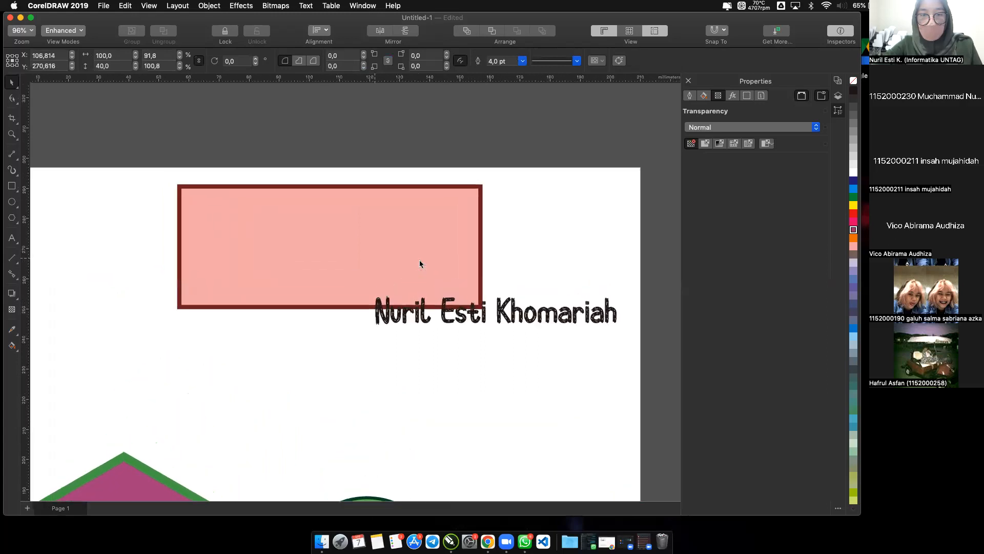
pyautogui.moveTo(337, 259); pyautogui.dragTo(336, 279)
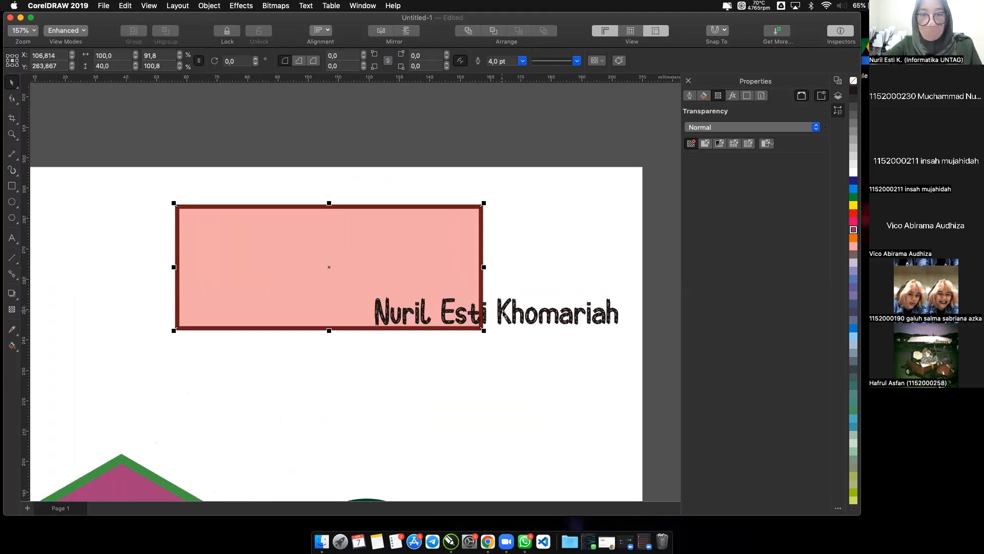
# Add a second line to the name text with the label "NBI :" followed by the ID number.
pyautogui.click(503, 312)
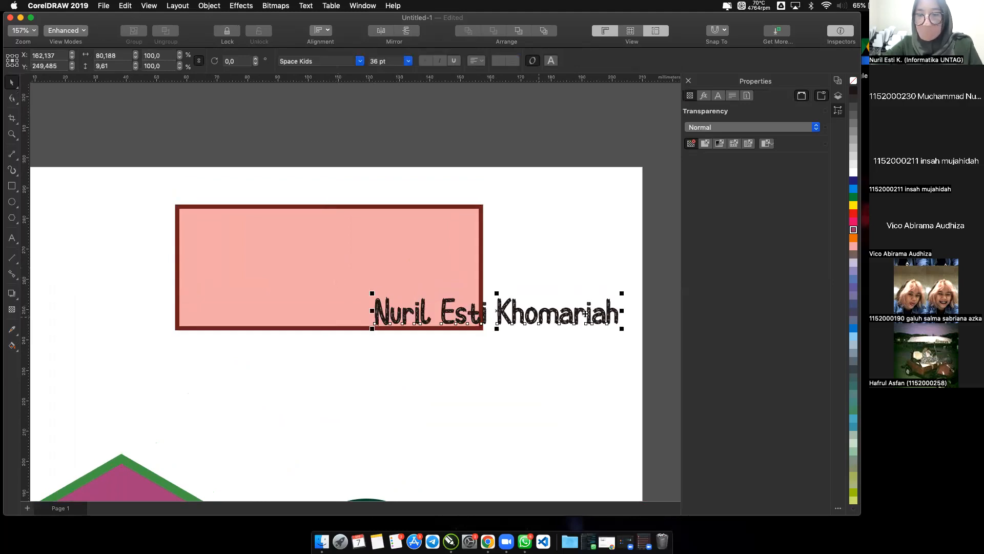
pyautogui.click(619, 317)
pyautogui.doubleClick(618, 318)
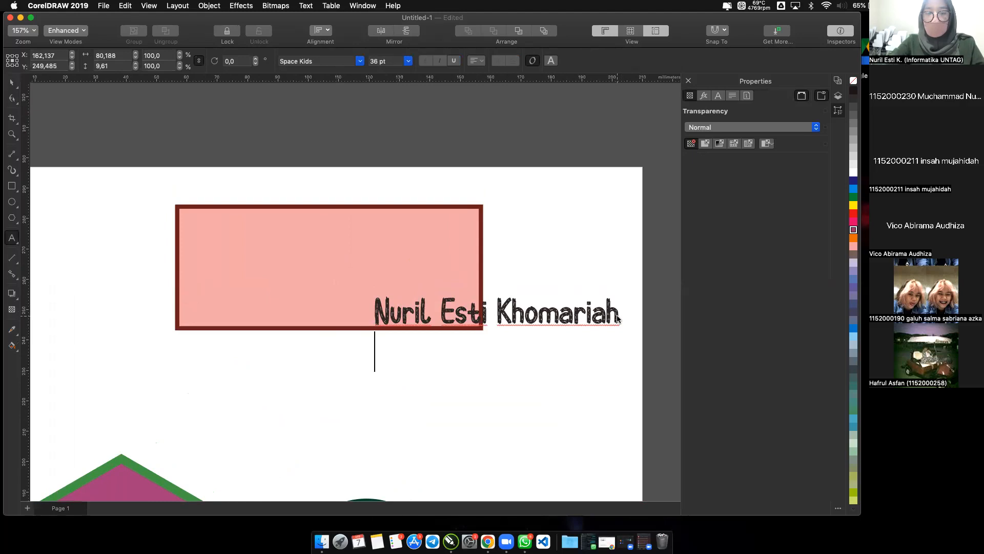
pyautogui.write('NPP')
pyautogui.press('BackSpace')
pyautogui.press('BackSpace')
pyautogui.write('BI : ')
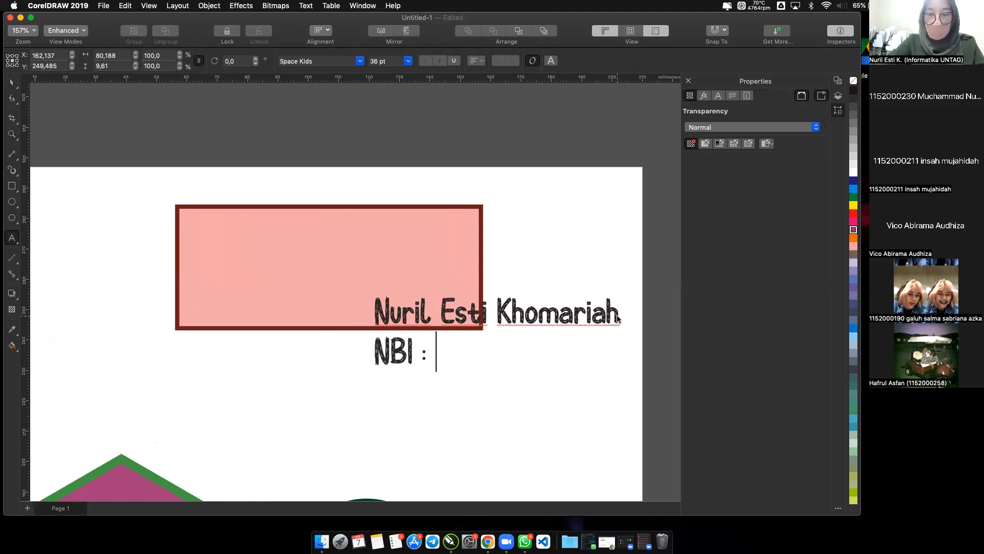
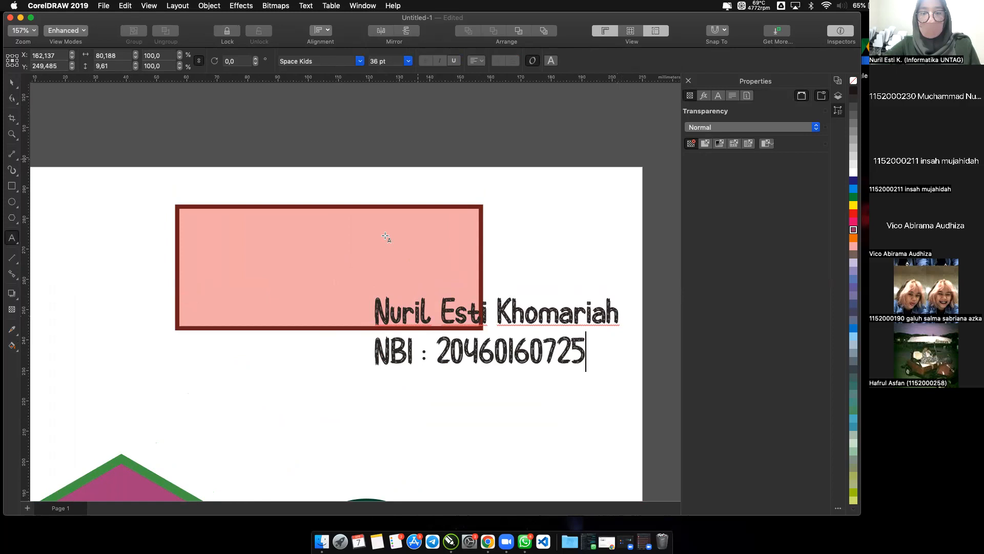
# Align the two-line name and NBI text to Center.
pyautogui.click(12, 82)
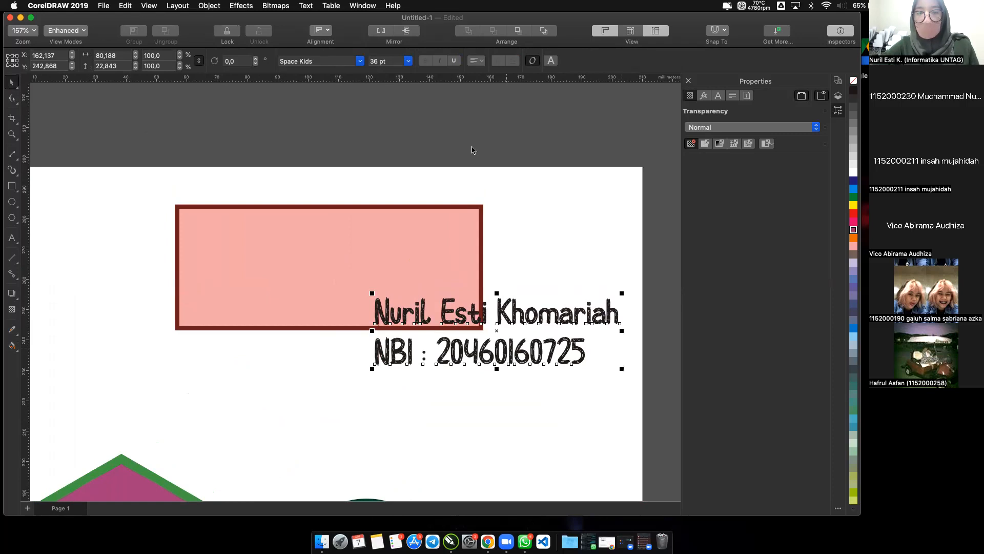
pyautogui.click(477, 62)
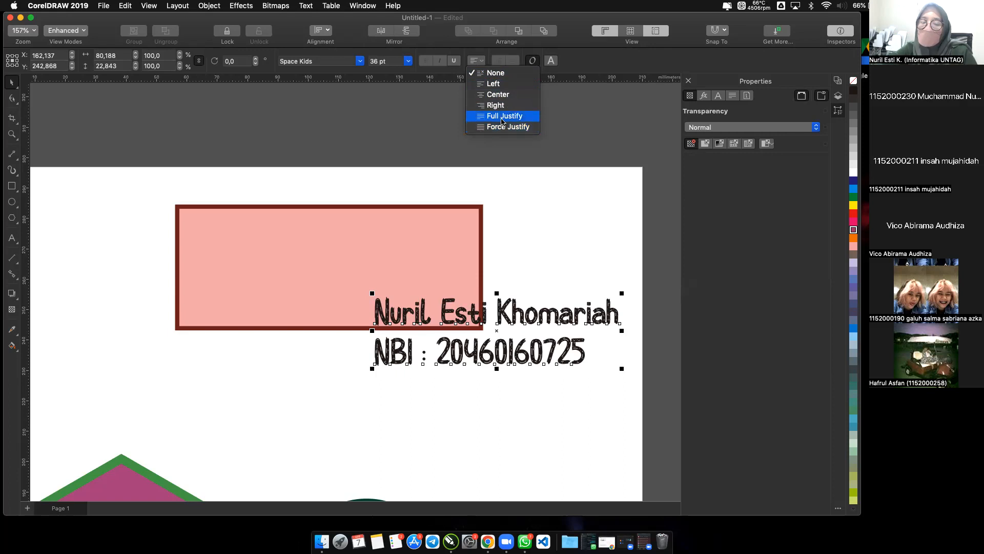
pyautogui.click(497, 95)
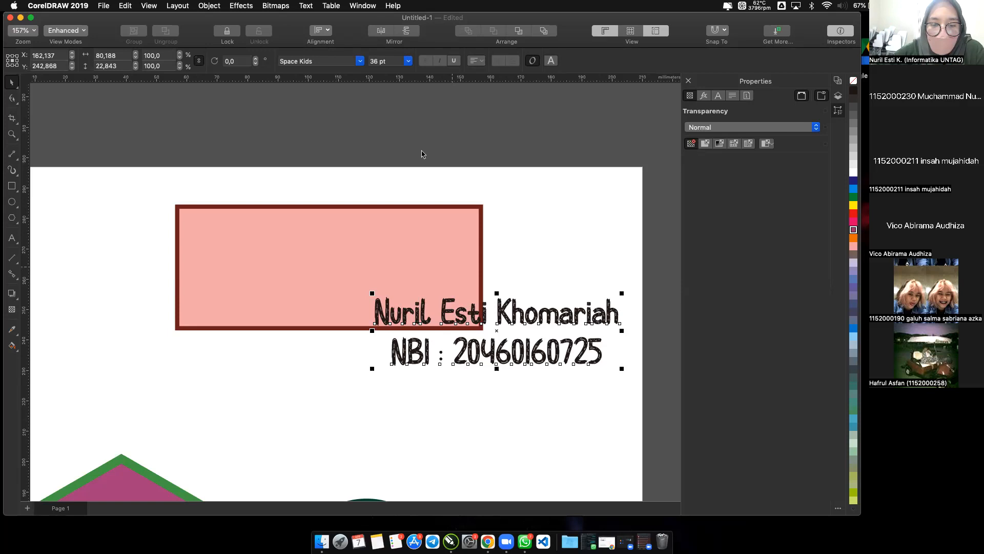
# Centre the green circle on the page.
pyautogui.scroll(-3, 381, 218)
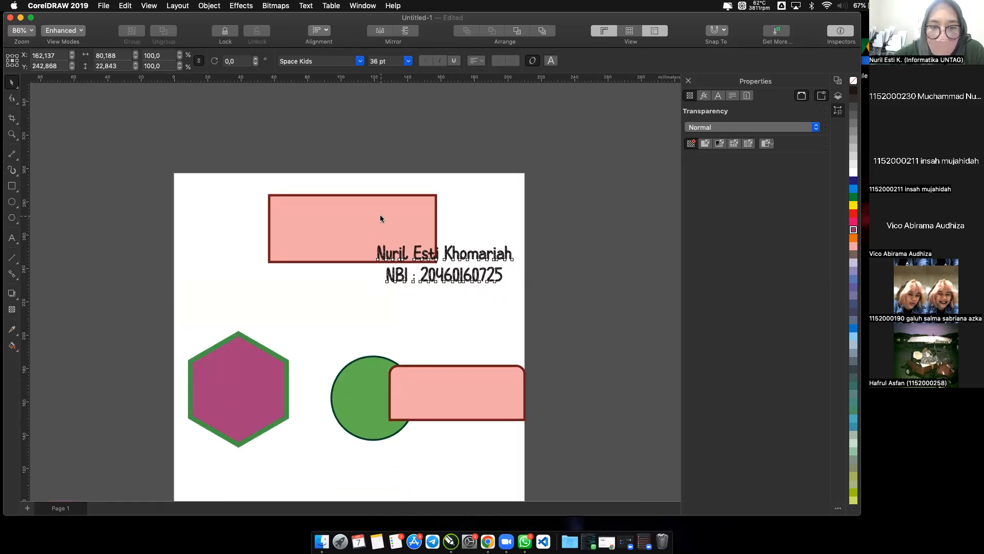
pyautogui.scroll(-2, 379, 215)
pyautogui.click(366, 344)
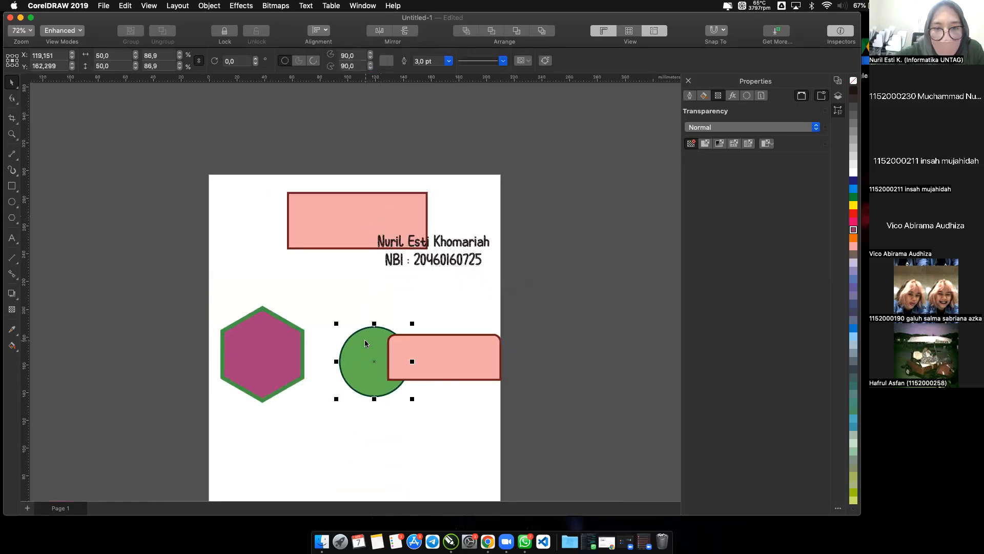
pyautogui.click(280, 136)
pyautogui.click(359, 362)
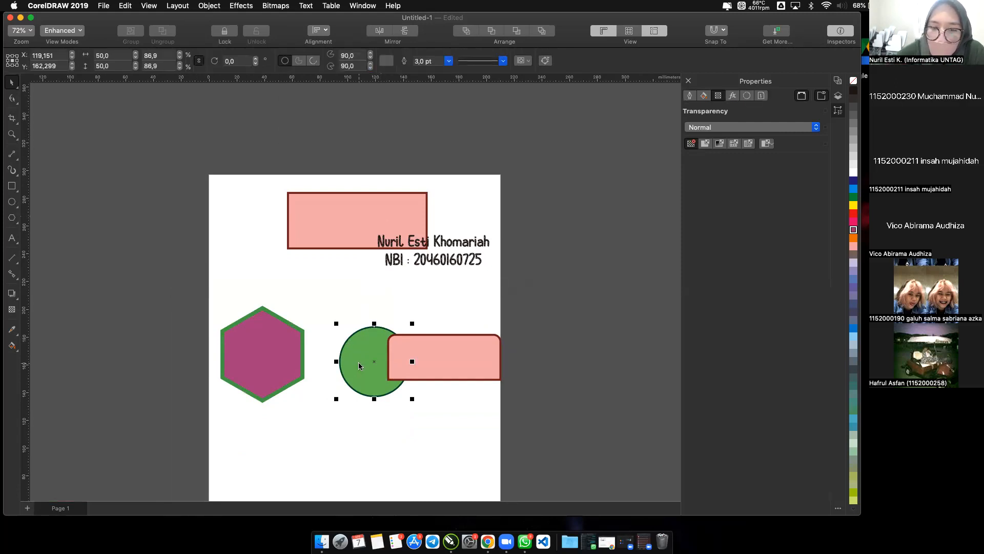
pyautogui.press('super+z')
pyautogui.click(420, 364)
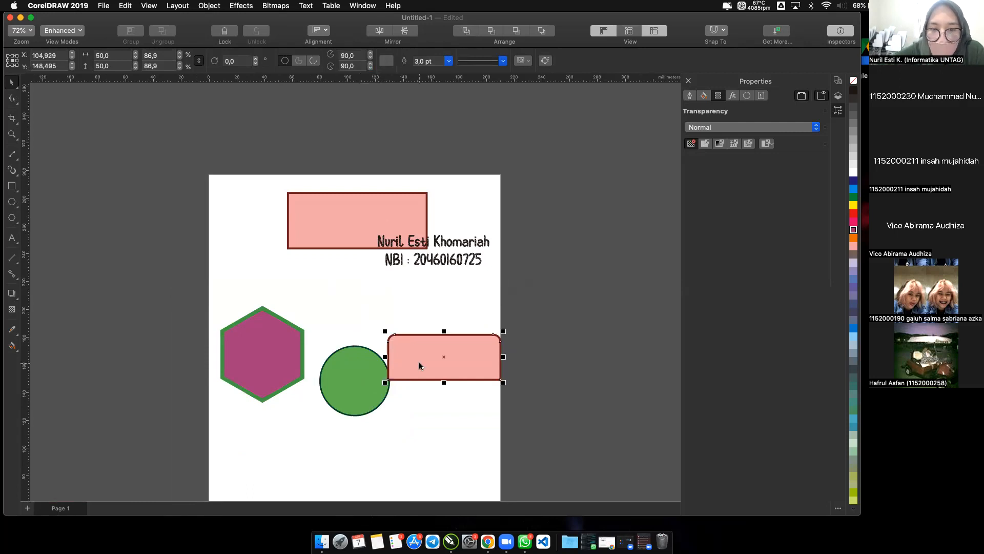
pyautogui.click(360, 376)
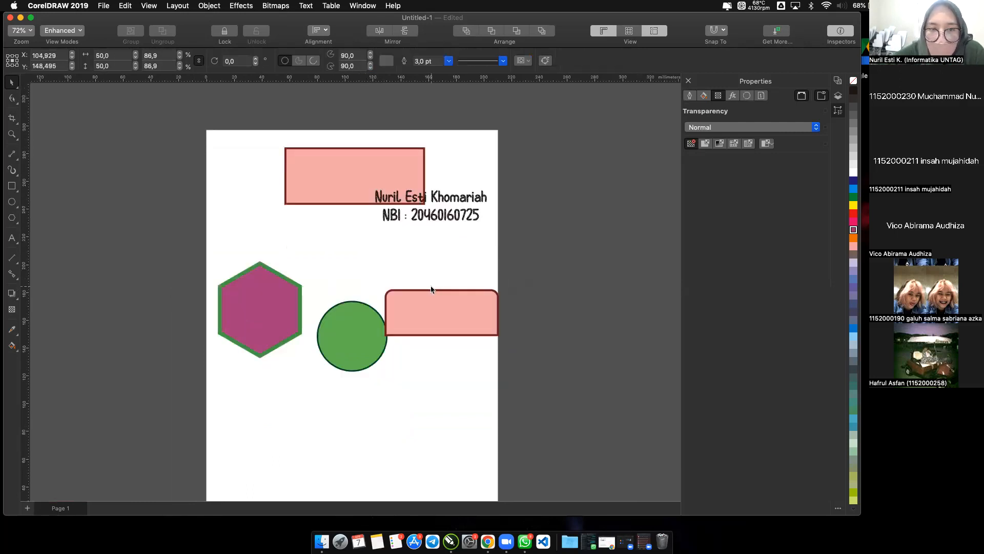
# Fit the whole page in view and centre the smaller rounded rectangle on the page.
pyautogui.scroll(-3, 430, 285)
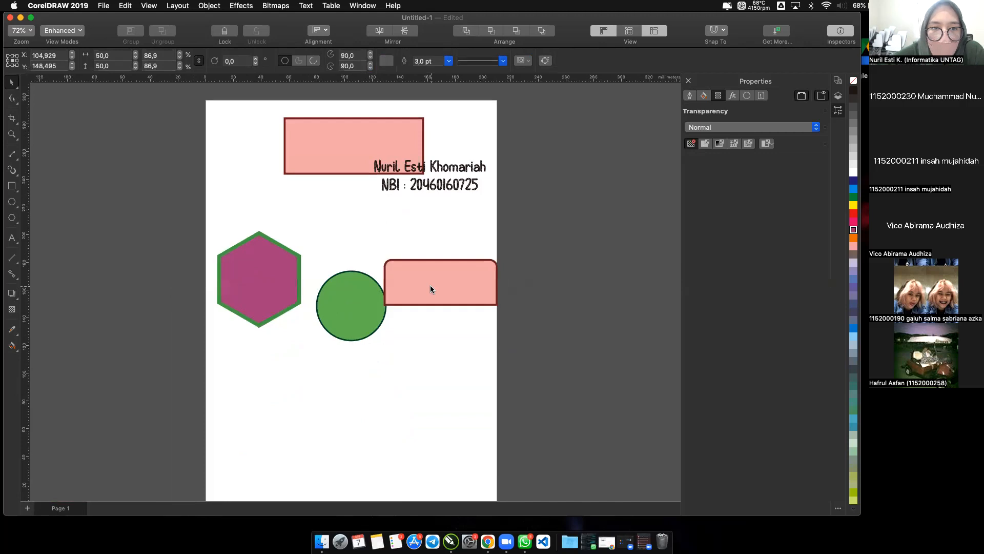
pyautogui.scroll(-2, 430, 285)
pyautogui.click(28, 32)
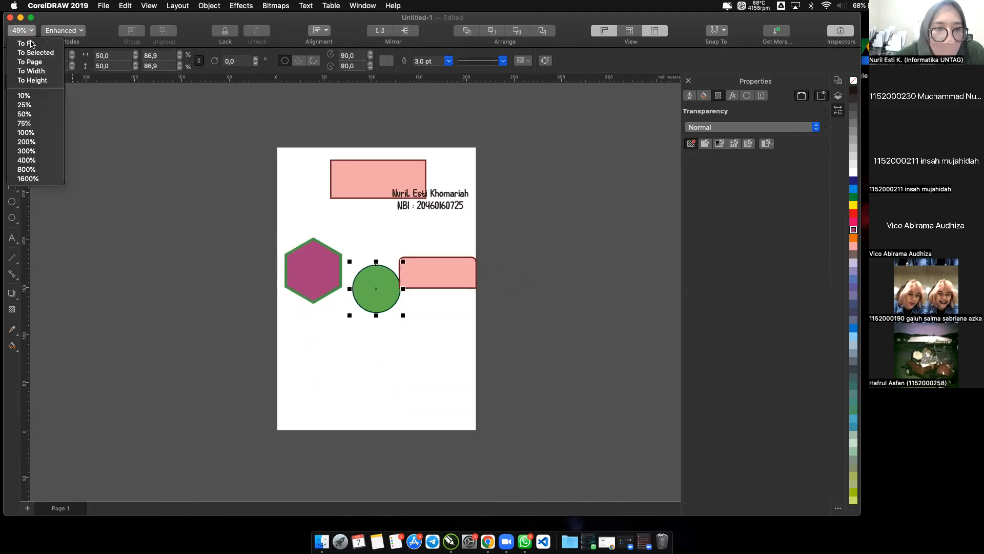
pyautogui.click(34, 62)
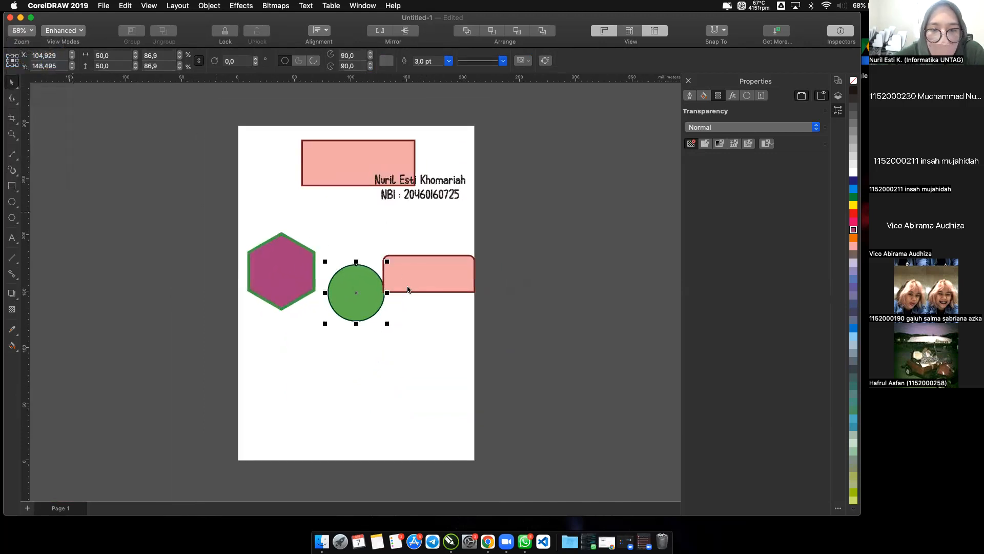
pyautogui.click(434, 287)
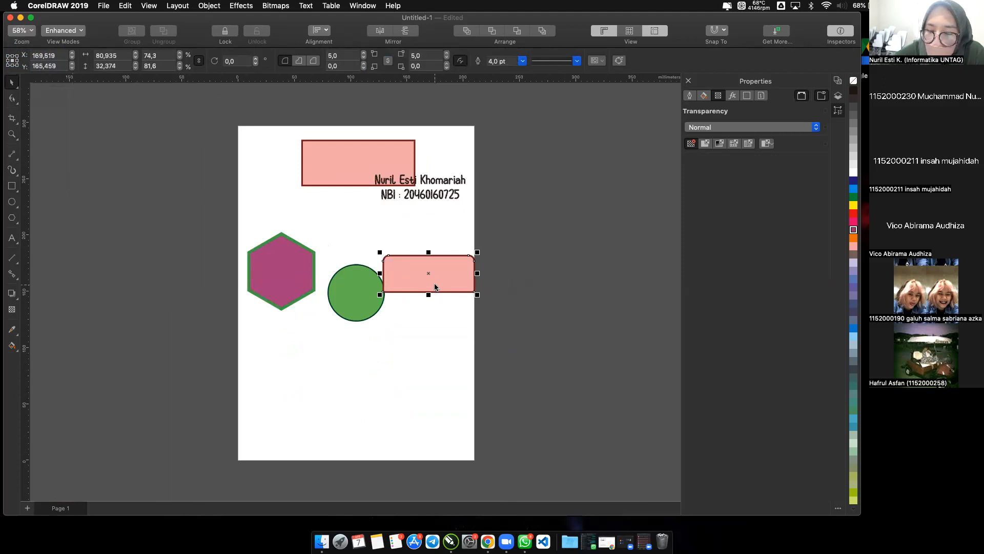
pyautogui.press('p')
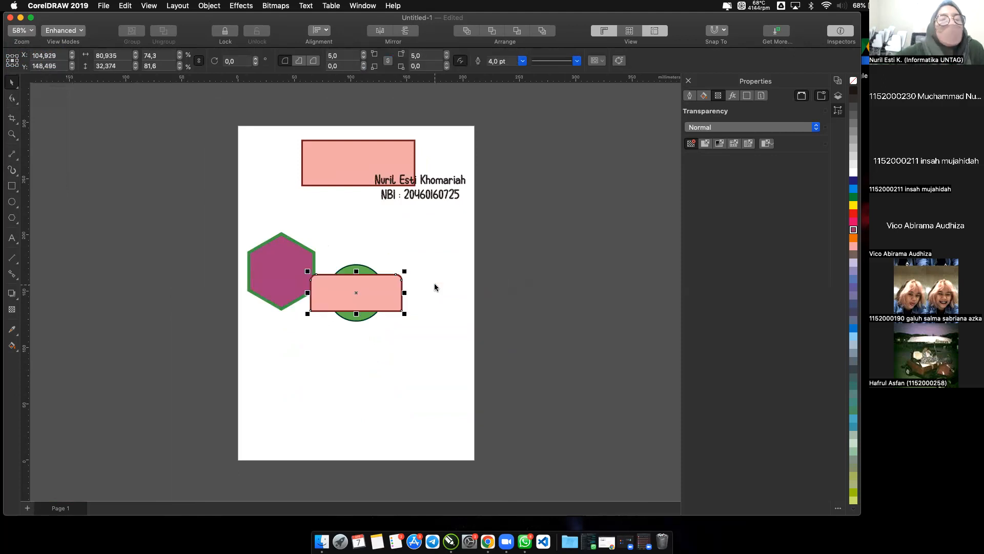
# Centre the hexagon on the page, and move it down and left to partly overlap the rounded rectangle's lower-left corner.
pyautogui.click(295, 272)
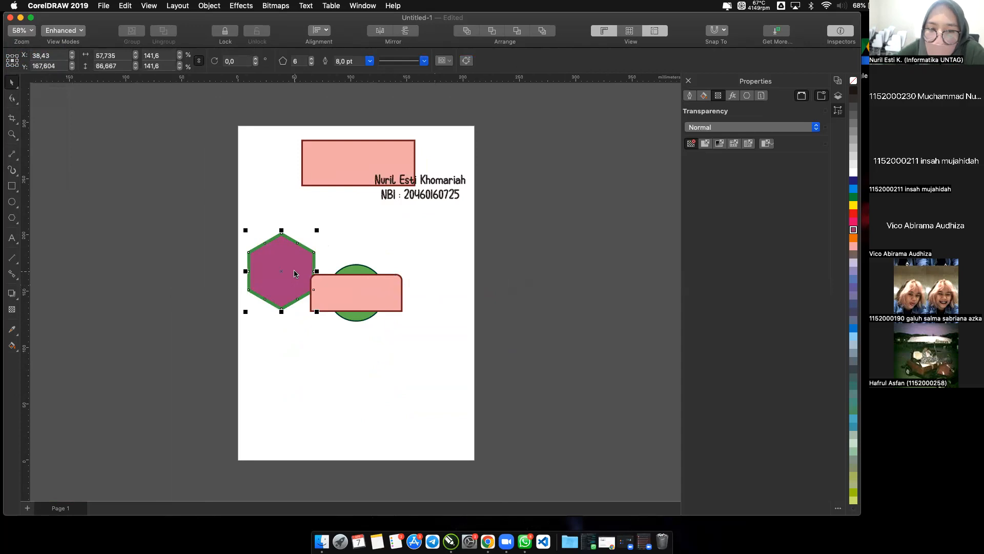
pyautogui.press('p')
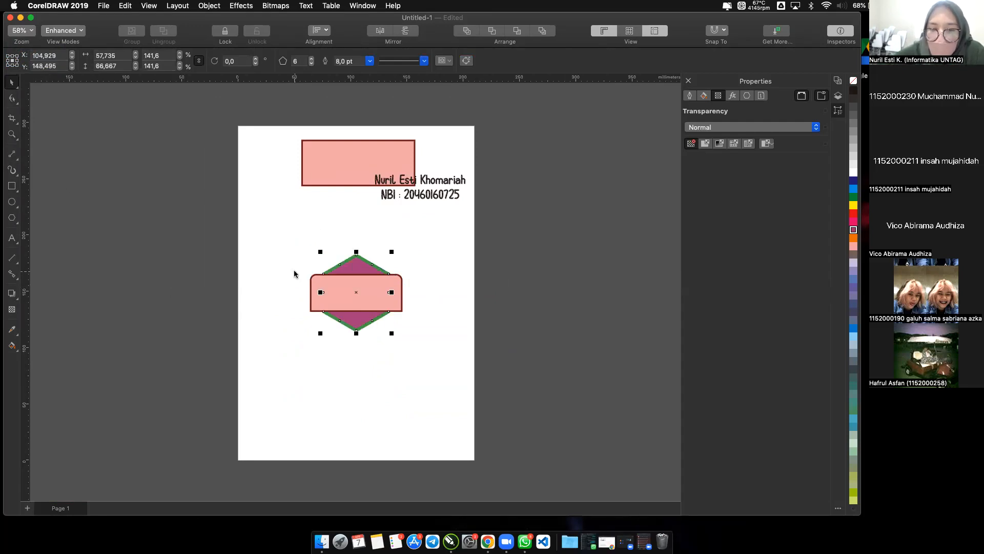
pyautogui.moveTo(344, 270); pyautogui.dragTo(286, 314)
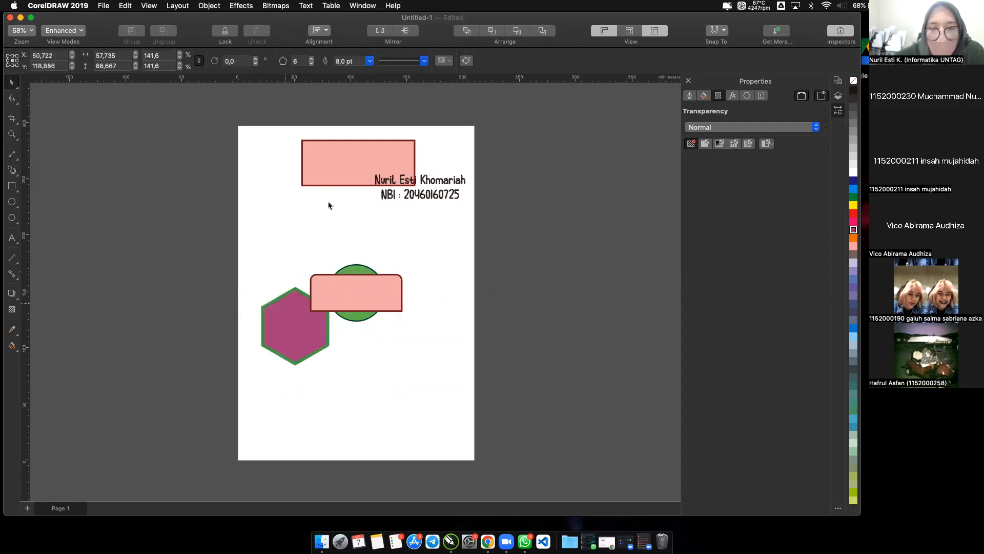
pyautogui.click(345, 133)
# Centre the two-line name and NBI text horizontally and vertically on the large rectangle.
pyautogui.scroll(2, 345, 134)
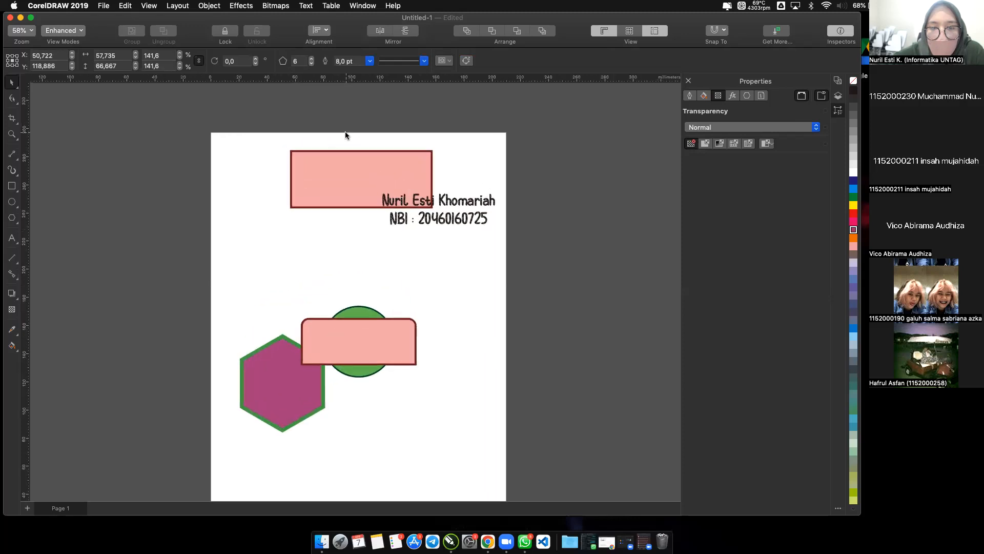
pyautogui.scroll(3, 345, 134)
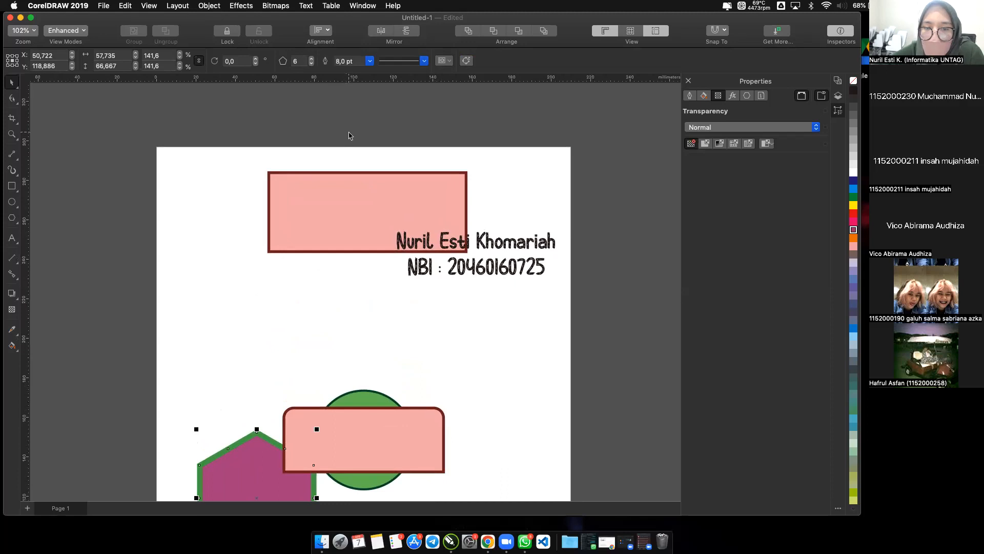
pyautogui.click(349, 135)
pyautogui.scroll(2, 349, 134)
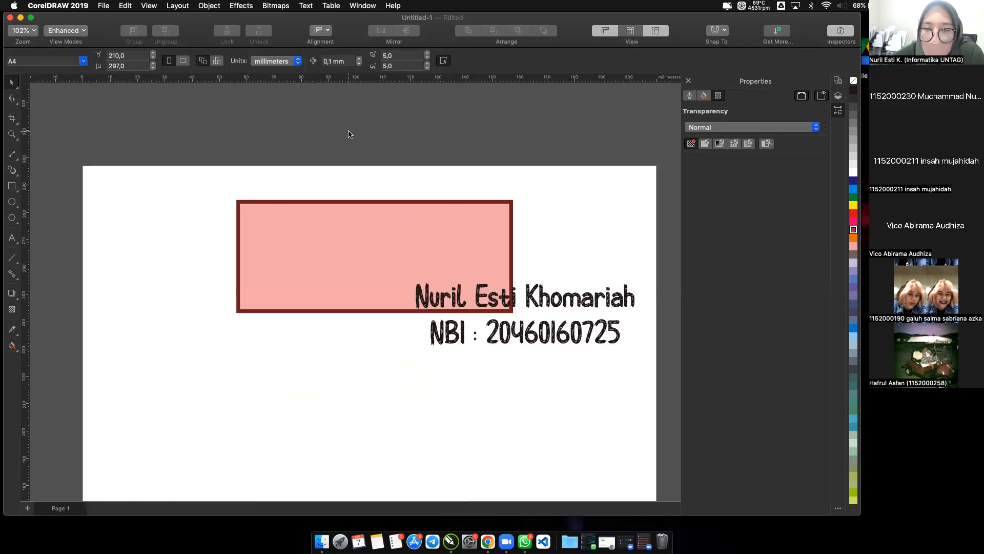
pyautogui.click(549, 295)
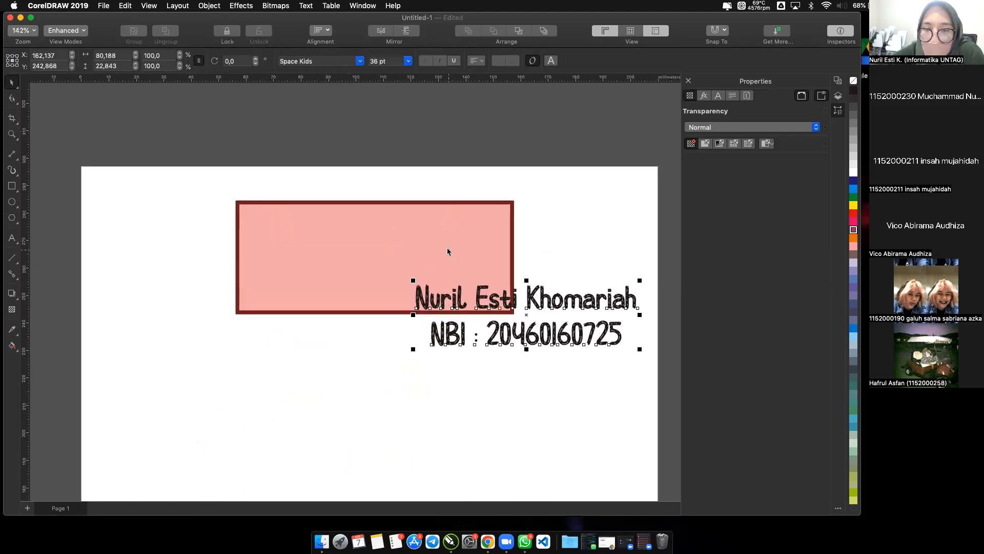
pyautogui.click(447, 249)
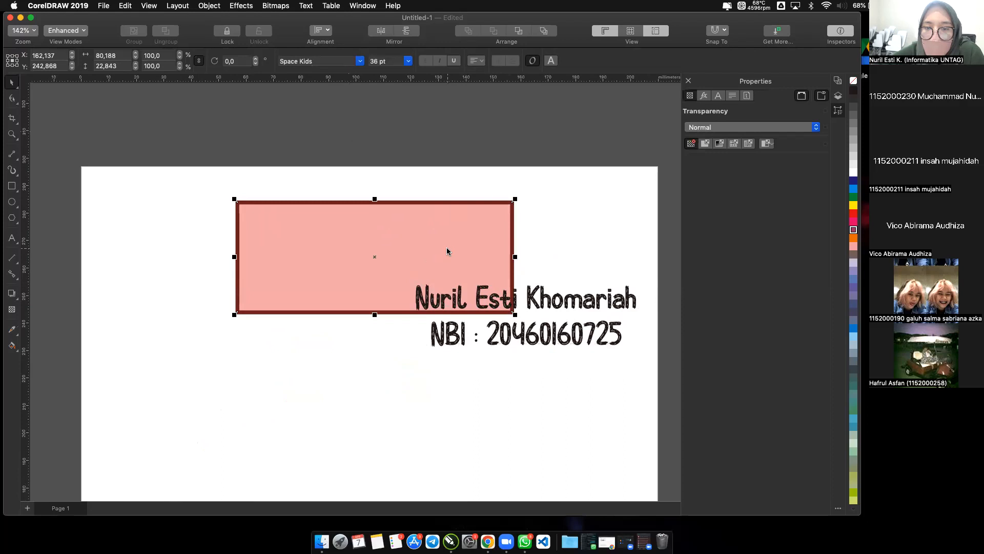
pyautogui.click(538, 309)
pyautogui.click(576, 252)
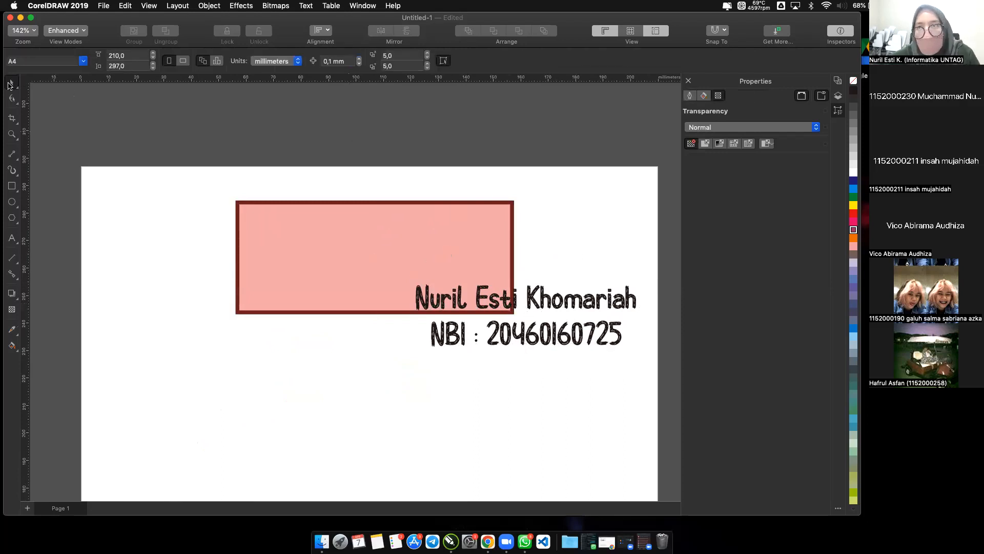
pyautogui.click(537, 303)
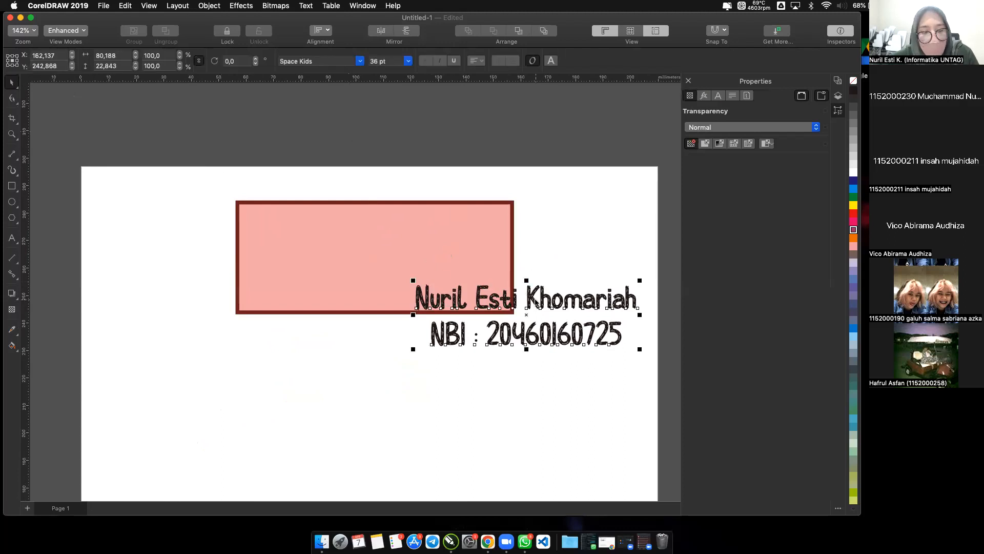
pyautogui.keyDown('shift'); pyautogui.click(459, 242); pyautogui.keyUp('shift')
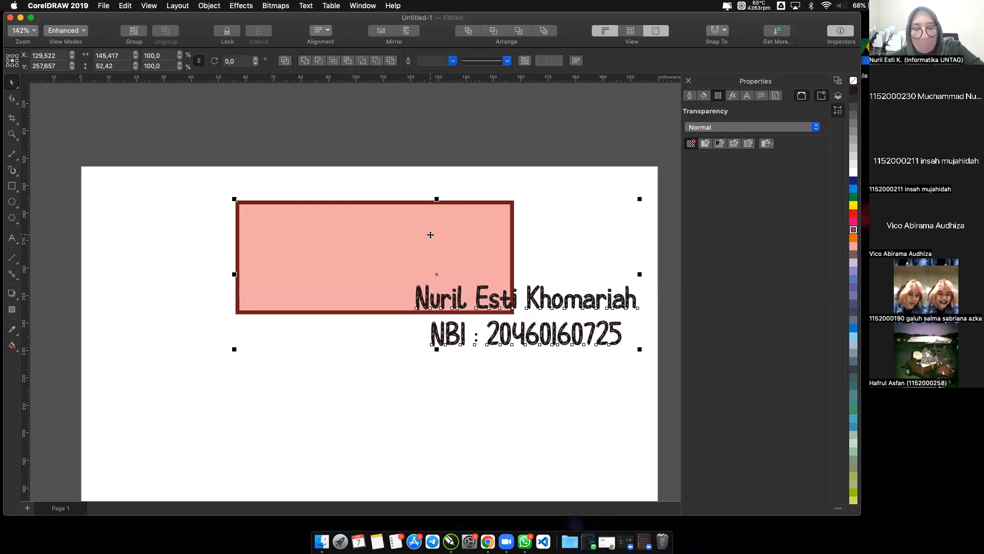
pyautogui.press('e')
pyautogui.press('c')
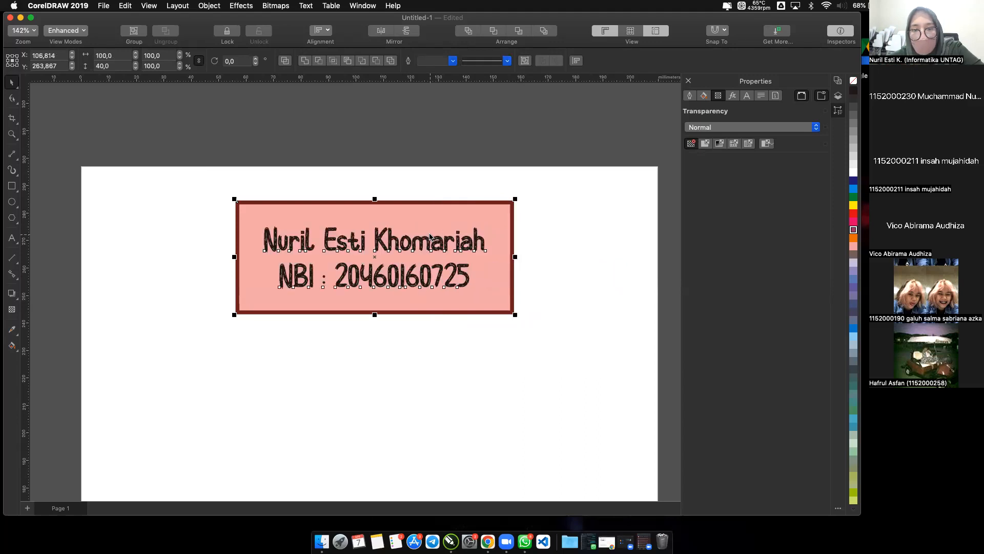
pyautogui.click(475, 336)
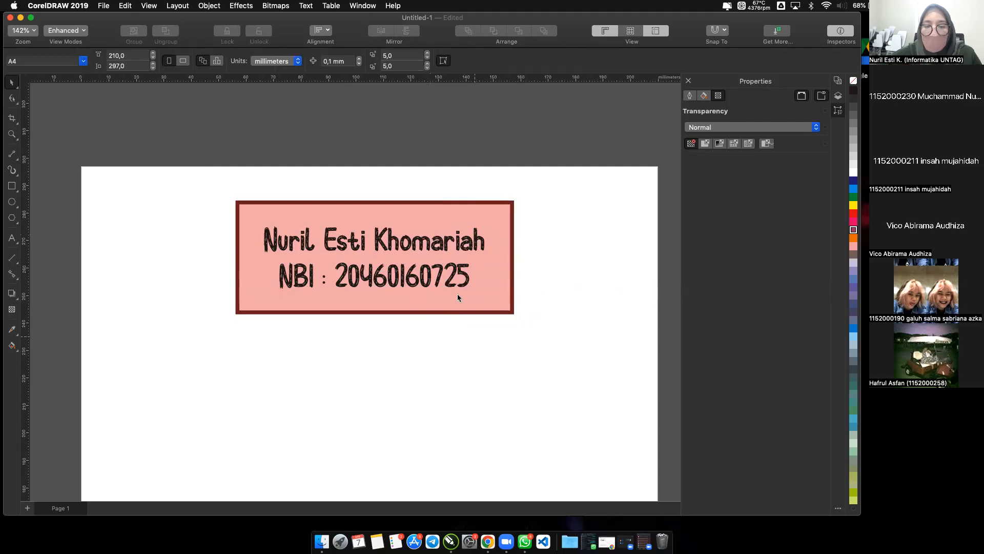
# Move the name and NBI text below the large rectangle and realign it to the rectangle's centre, both vertically and horizontally.
pyautogui.moveTo(451, 283); pyautogui.dragTo(498, 379)
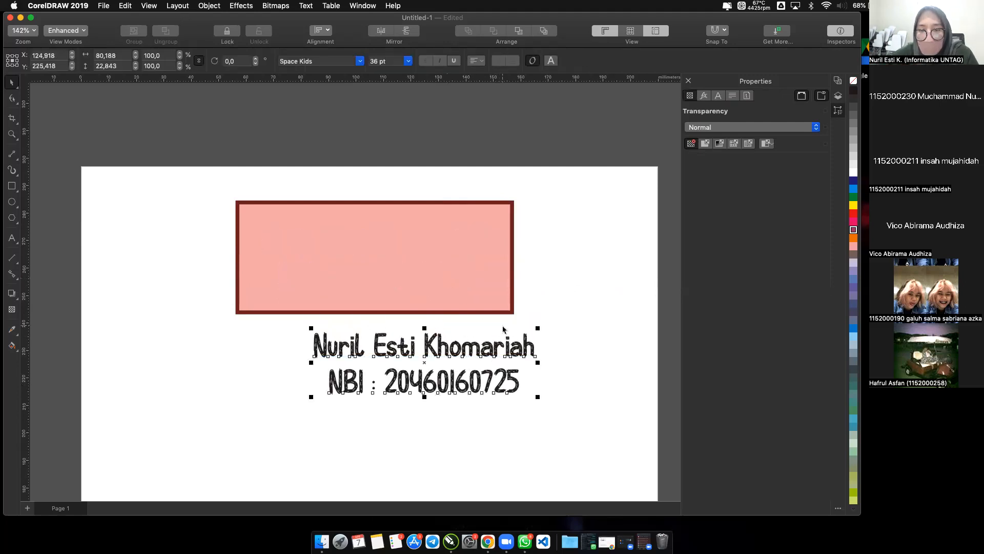
pyautogui.click(500, 348)
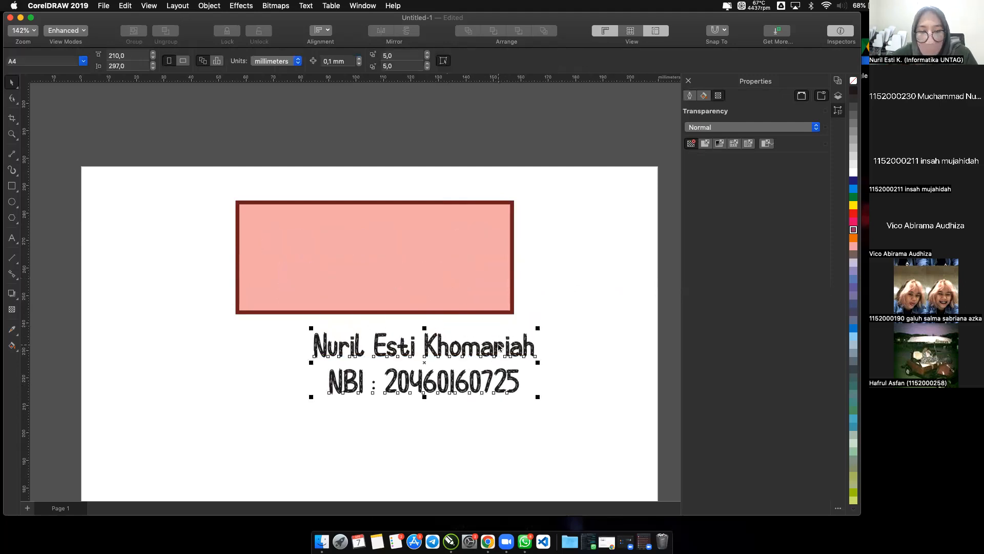
pyautogui.keyDown('shift'); pyautogui.click(464, 276); pyautogui.keyUp('shift')
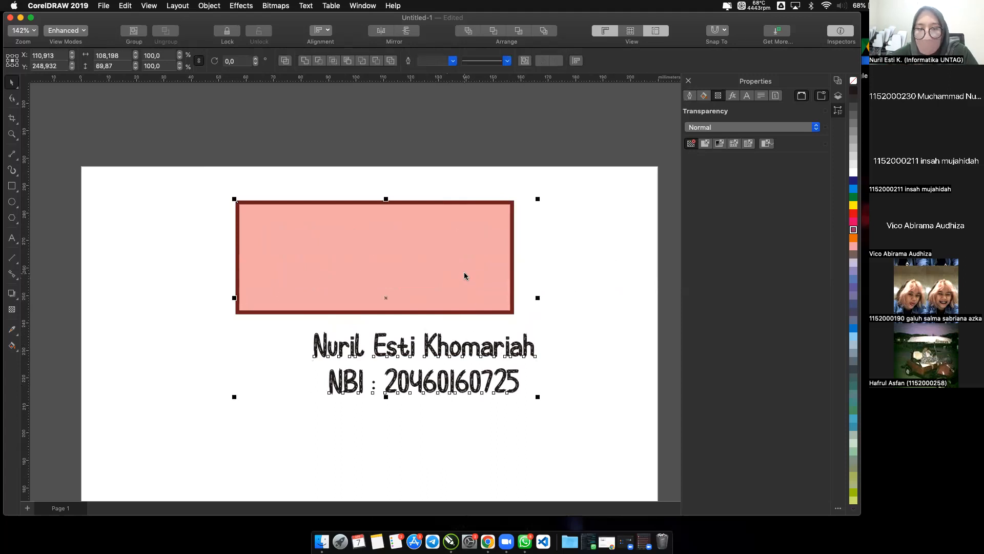
pyautogui.press('c')
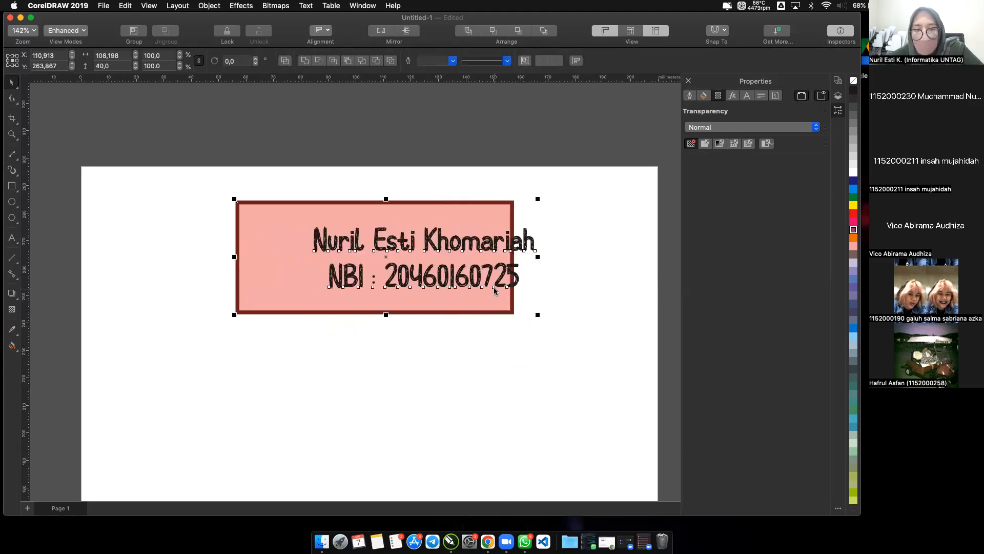
pyautogui.press('e')
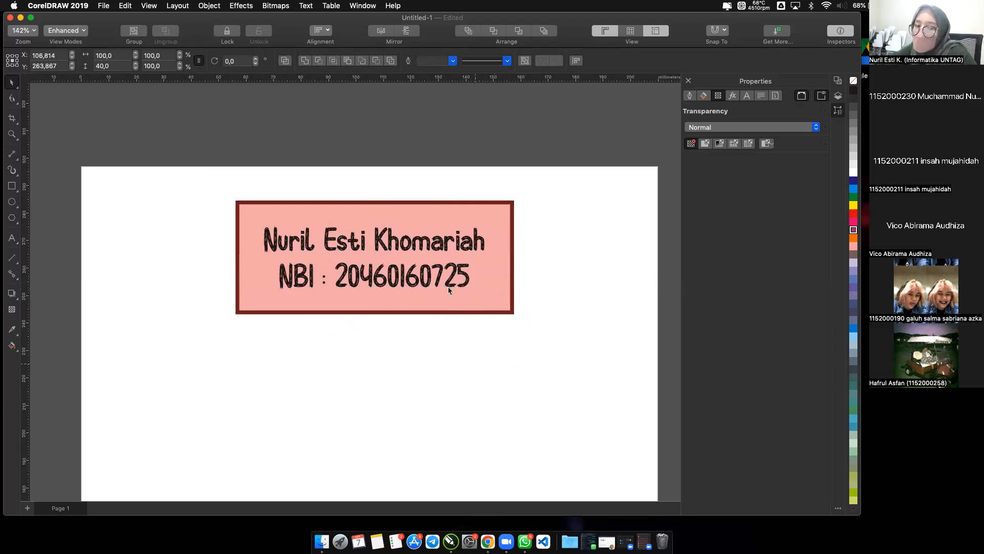
pyautogui.press('Escape')
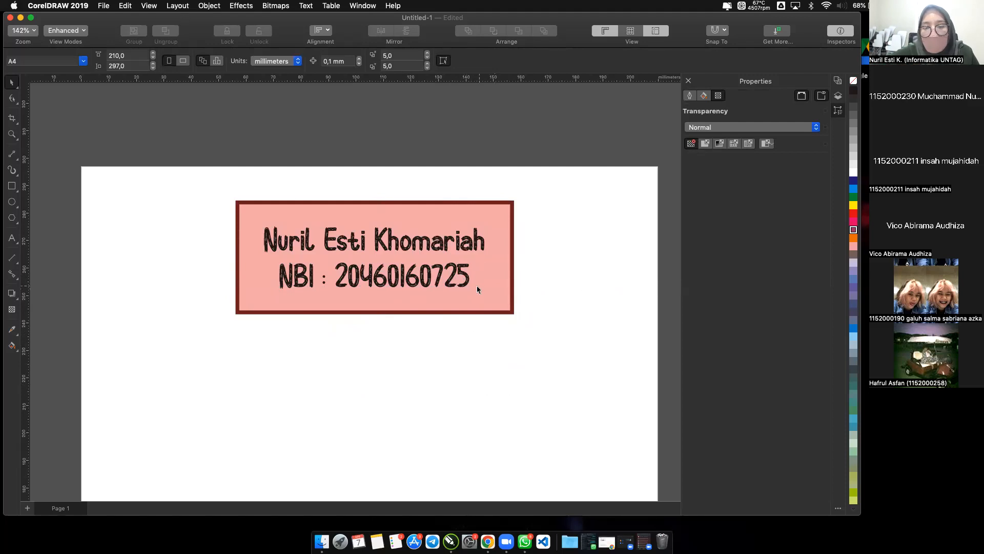
# Move the name and NBI text below the large rectangle and align the rectangle to the text's centre in both directions.
pyautogui.moveTo(476, 306); pyautogui.dragTo(539, 415)
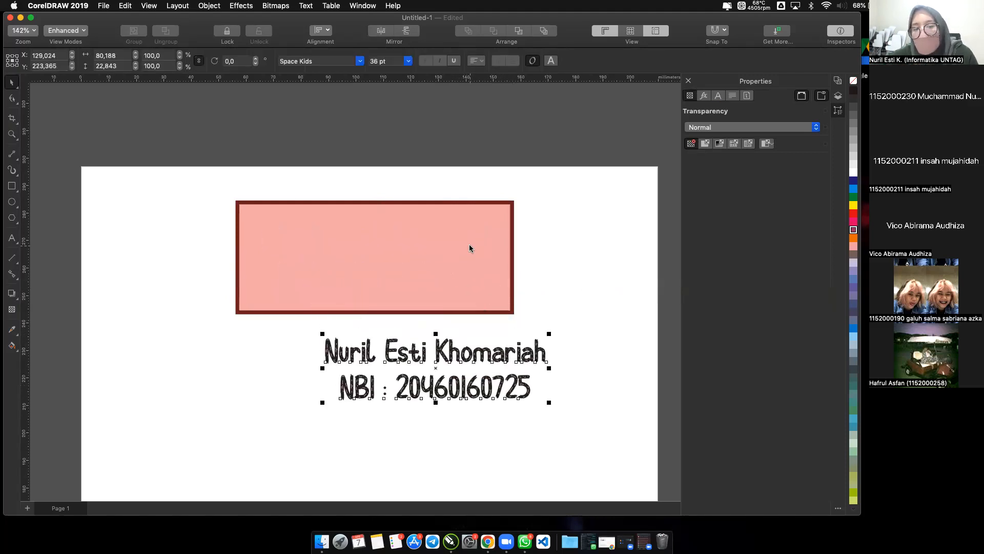
pyautogui.click(470, 249)
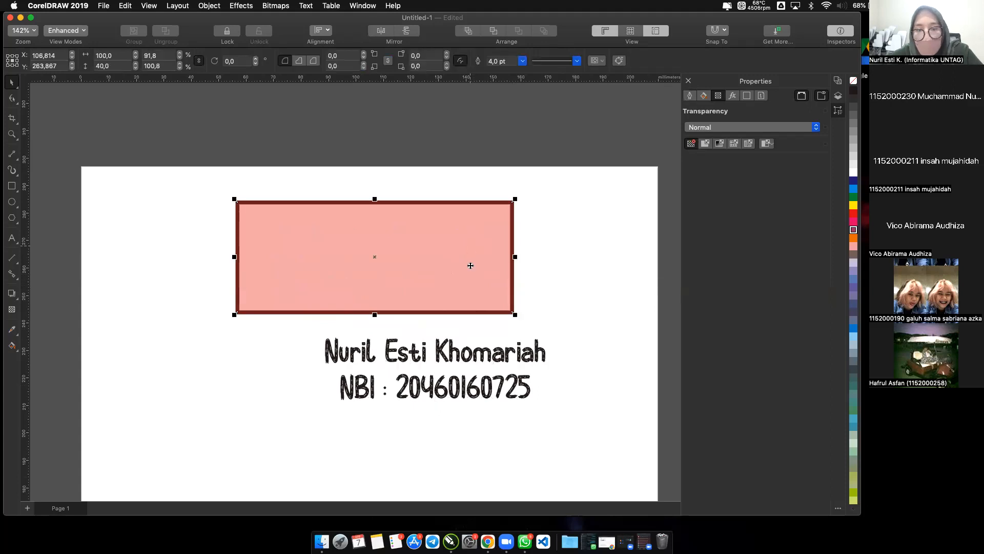
pyautogui.keyDown('shift'); pyautogui.click(478, 357); pyautogui.keyUp('shift')
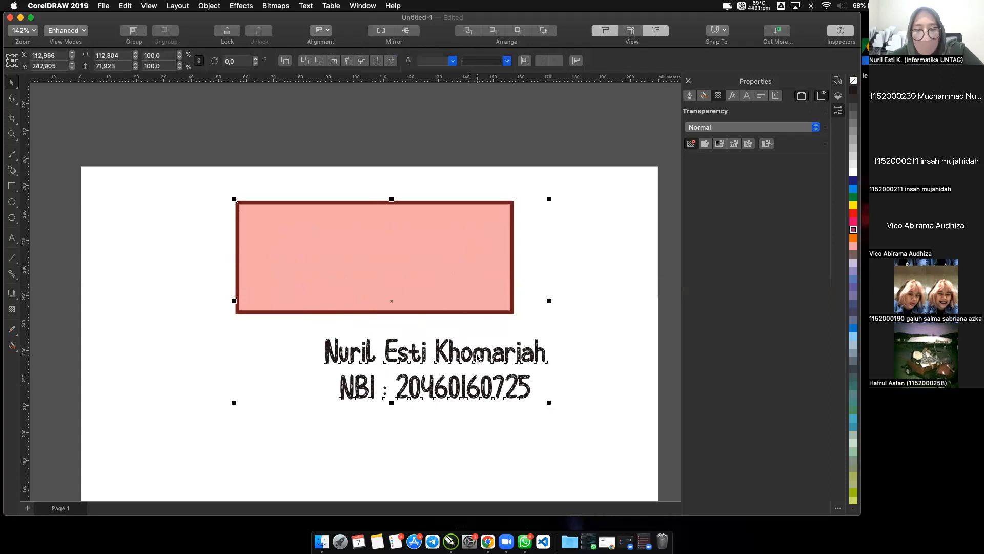
pyautogui.press('c')
pyautogui.press('e')
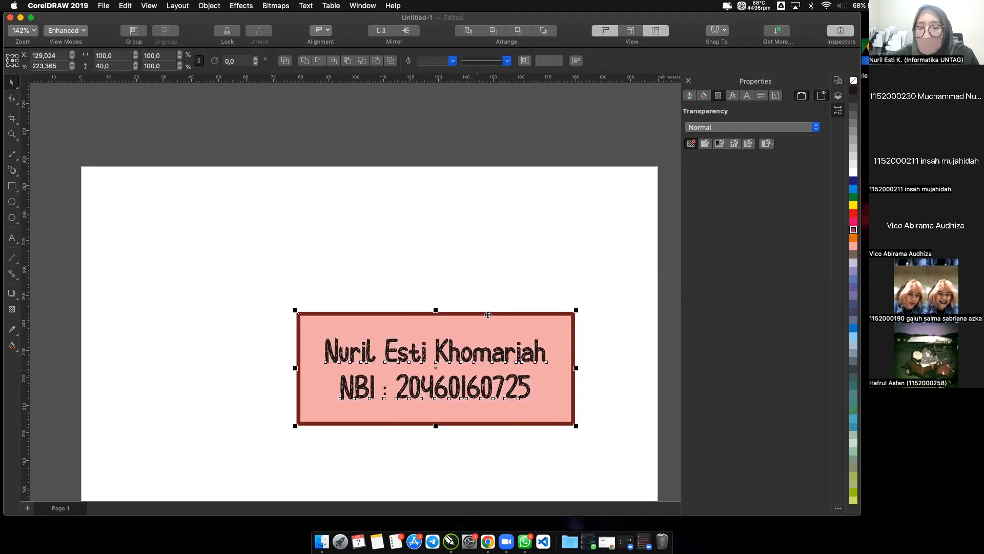
pyautogui.click(483, 294)
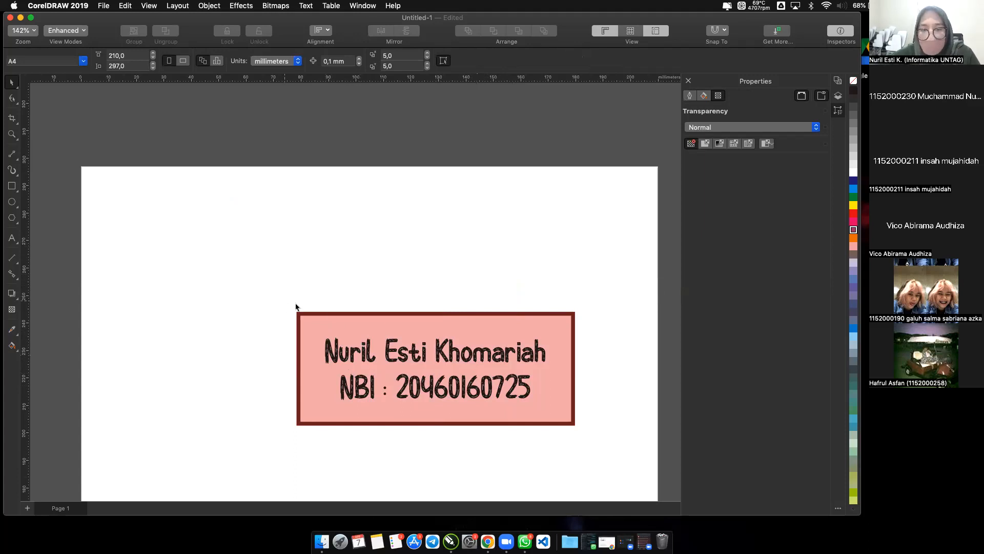
# Move the rectangle together with the name and NBI text up and to the left on the page.
pyautogui.moveTo(562, 432); pyautogui.dragTo(609, 450)
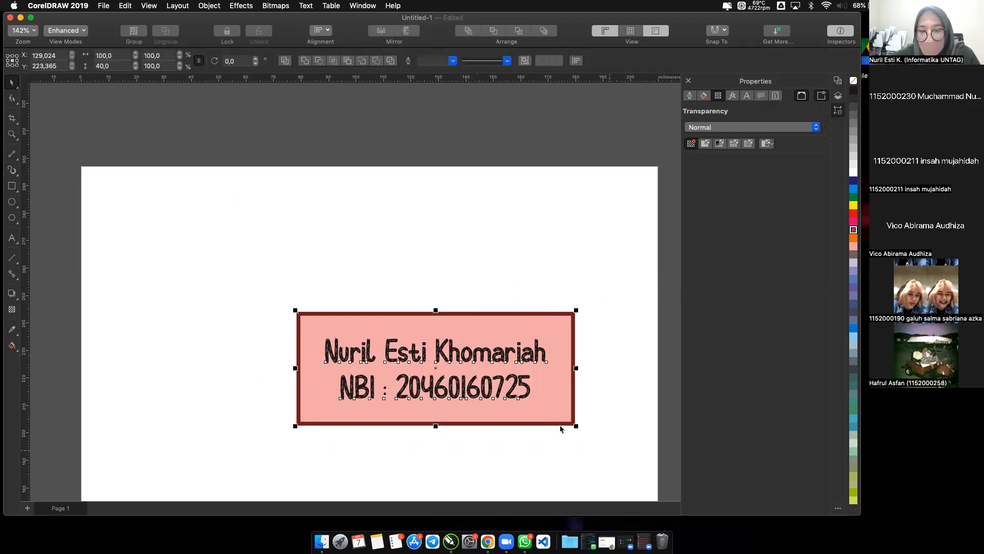
pyautogui.moveTo(561, 424); pyautogui.dragTo(499, 332)
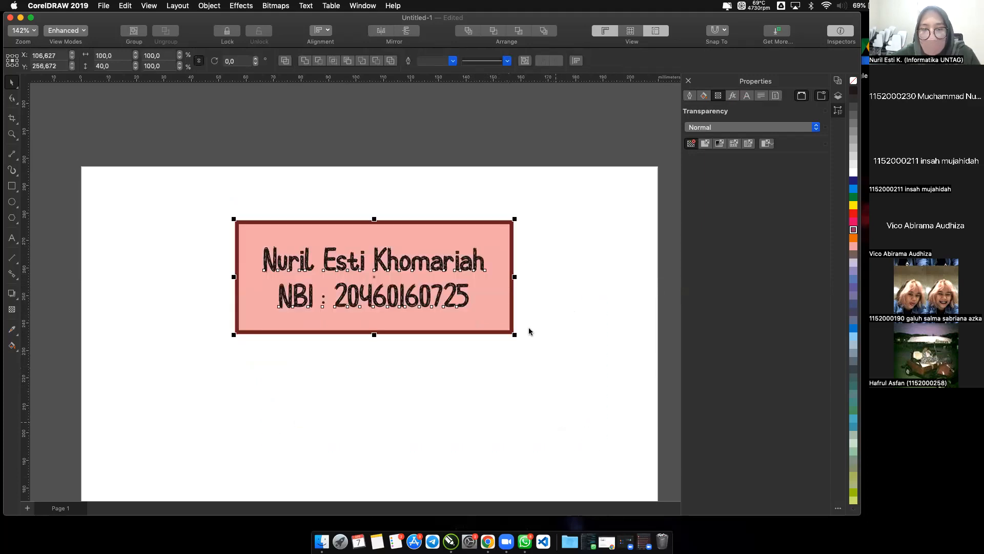
pyautogui.click(552, 330)
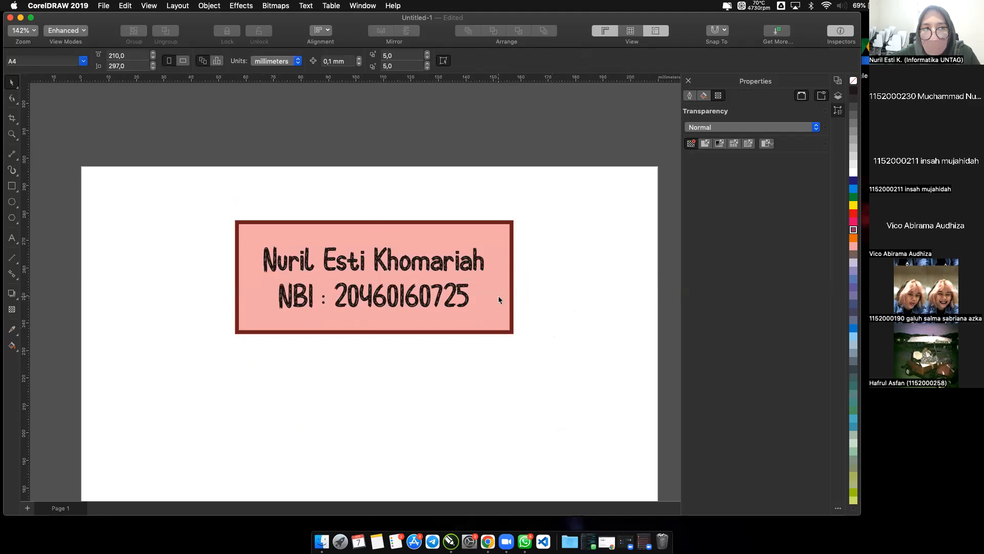
# Move only the rectangle down and to the right without its text, and undo the move.
pyautogui.moveTo(498, 297); pyautogui.dragTo(528, 309)
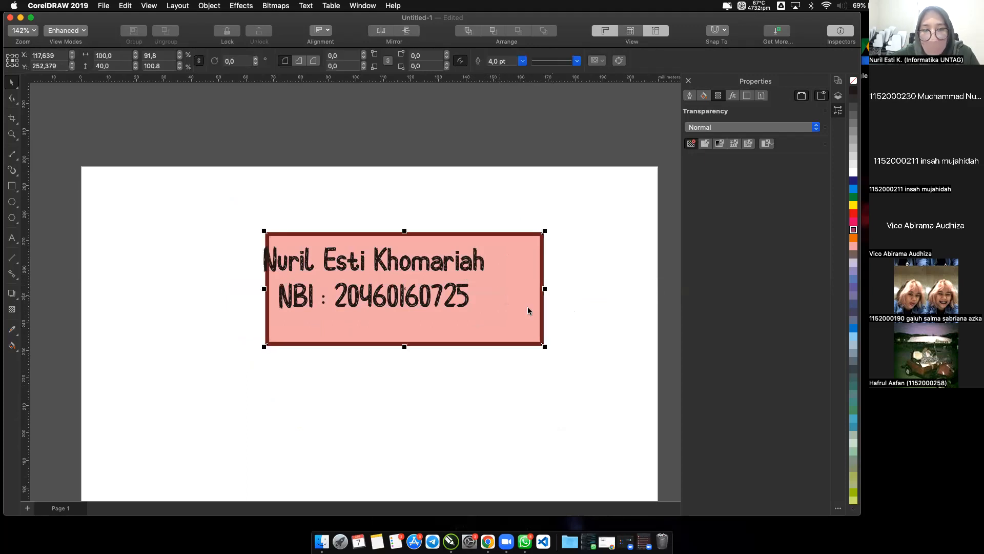
pyautogui.press('super+z')
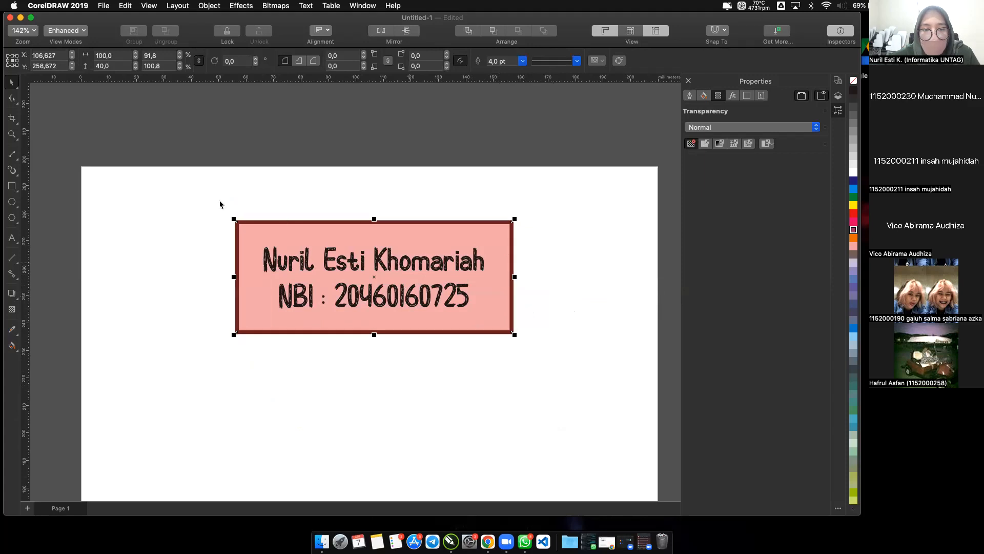
pyautogui.click(210, 203)
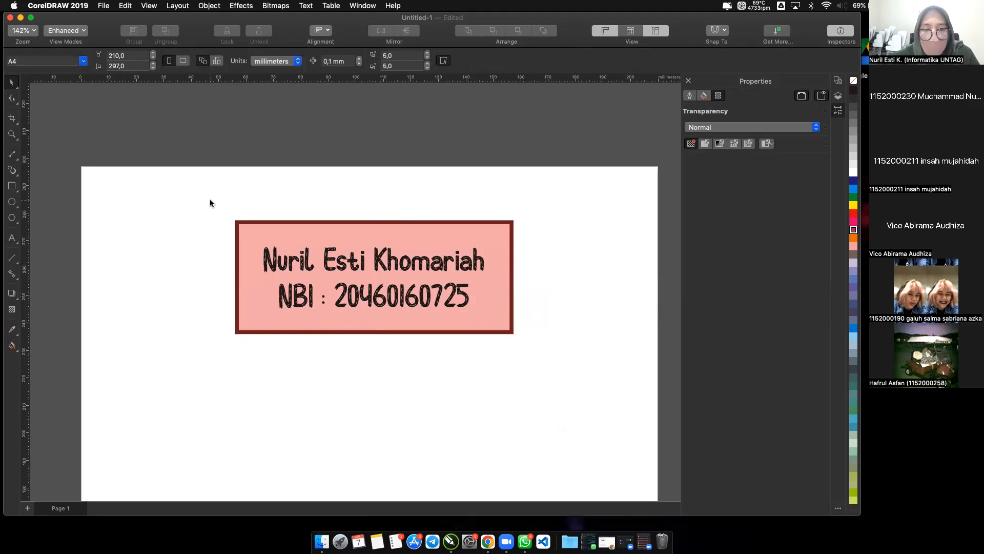
# Group the rectangle with the name and NBI text, and move the group slightly to the right on the upper page.
pyautogui.moveTo(242, 222); pyautogui.dragTo(563, 379)
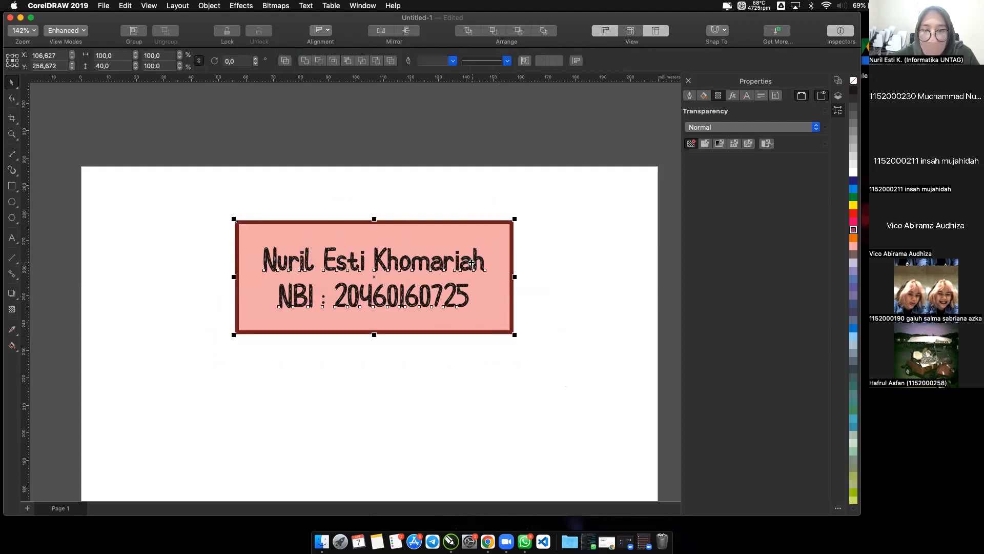
pyautogui.click(459, 263)
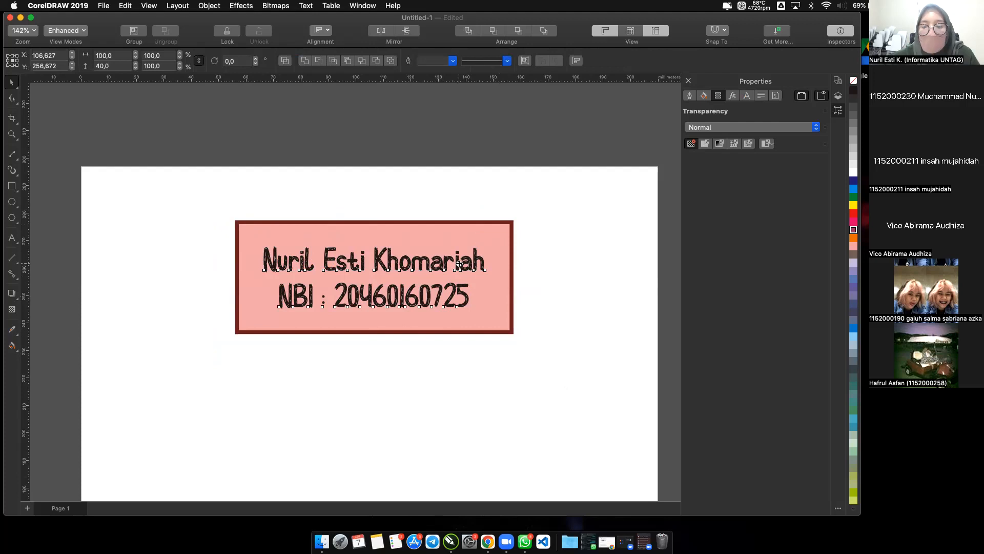
pyautogui.rightClick(459, 263)
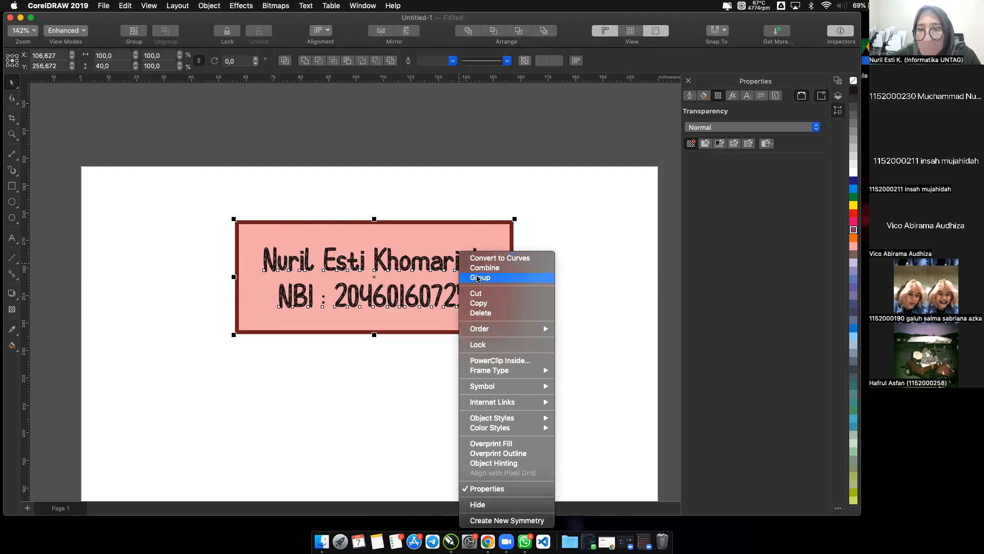
pyautogui.click(478, 277)
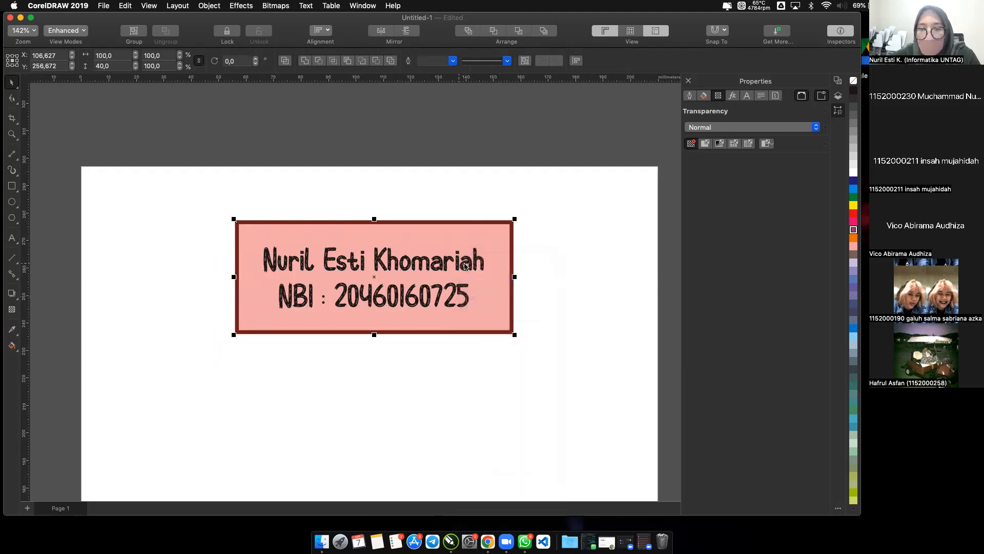
pyautogui.click(466, 266)
pyautogui.moveTo(466, 265); pyautogui.dragTo(589, 342)
pyautogui.click(546, 240)
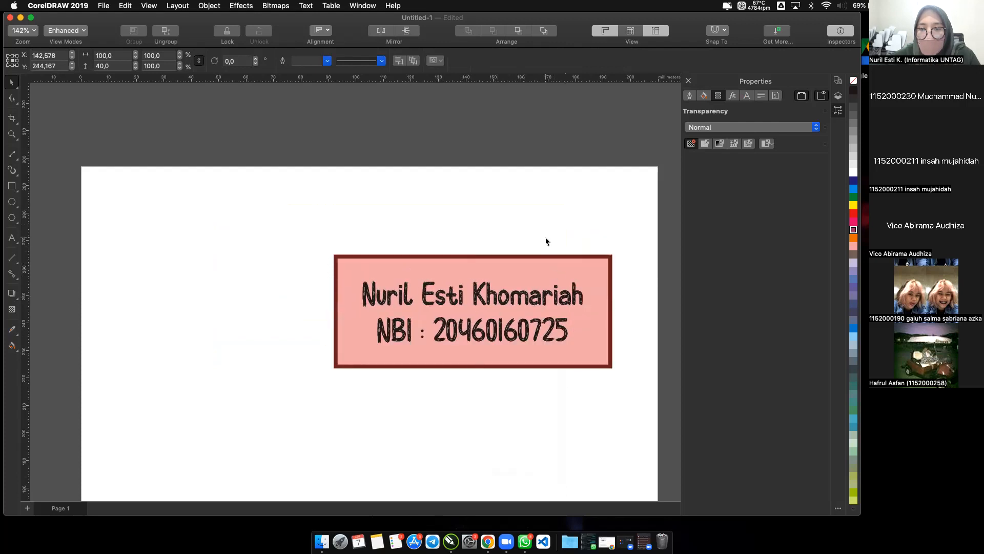
pyautogui.moveTo(469, 267); pyautogui.dragTo(398, 238)
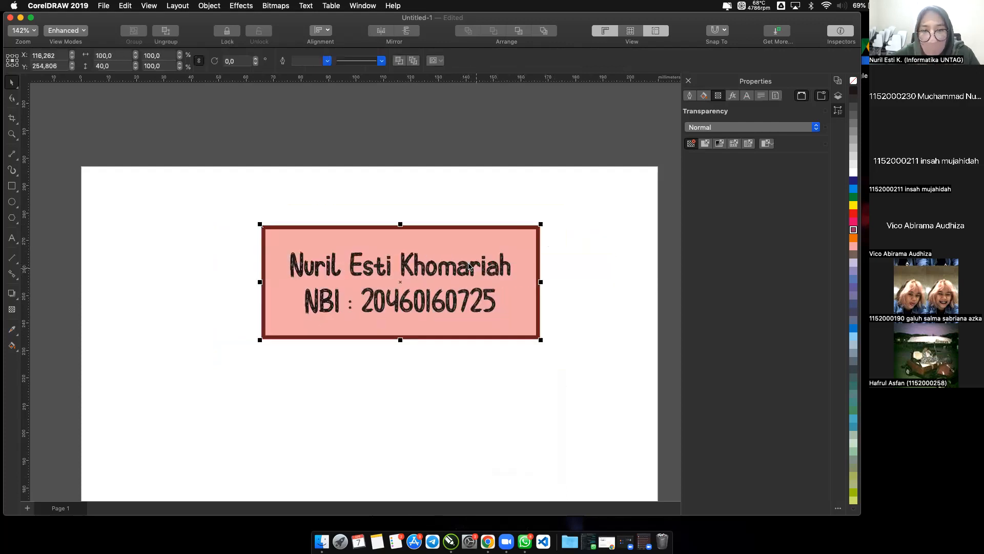
# Ungroup the rectangle and the name and NBI text.
pyautogui.rightClick(432, 272)
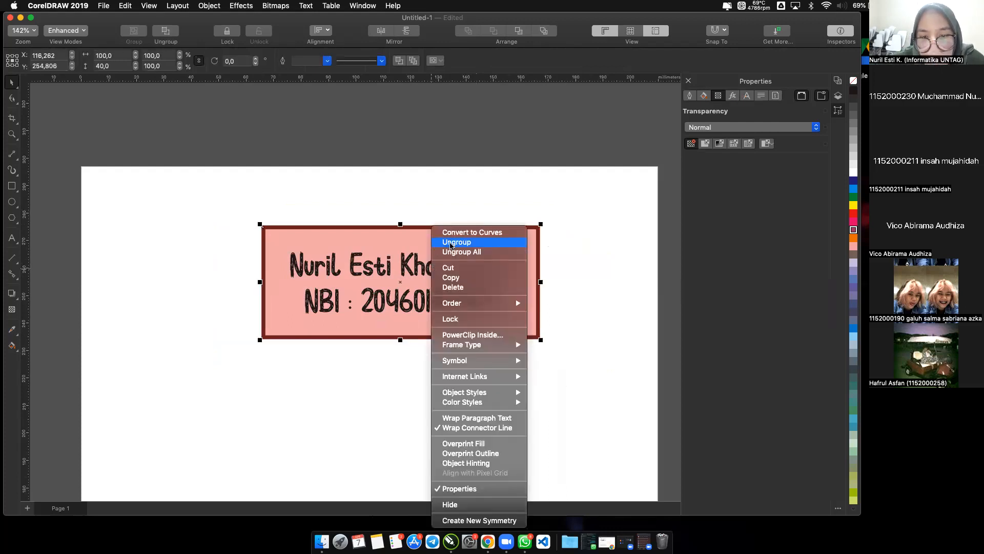
pyautogui.click(451, 243)
pyautogui.click(444, 206)
pyautogui.doubleClick(440, 271)
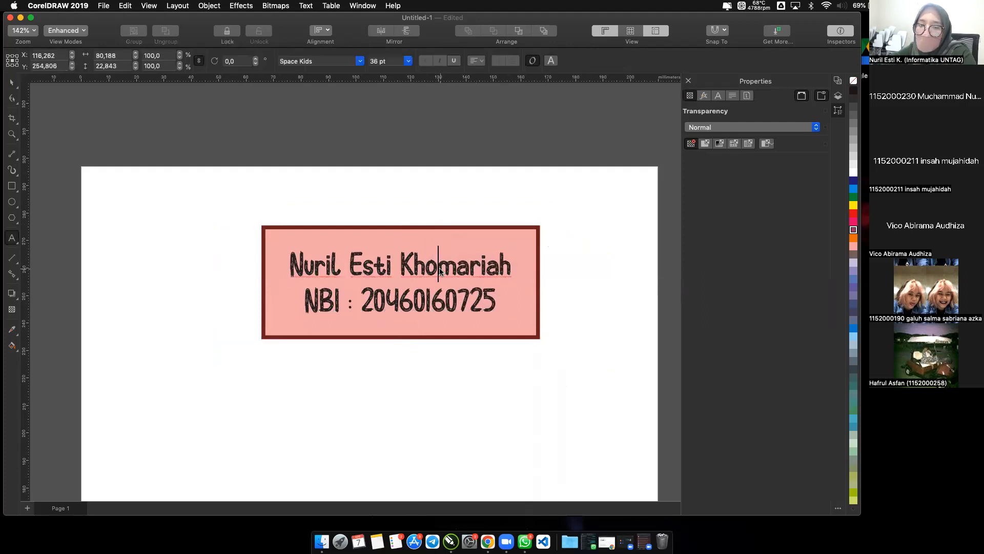
pyautogui.write(',')
pyautogui.press('BackSpace')
pyautogui.click(12, 83)
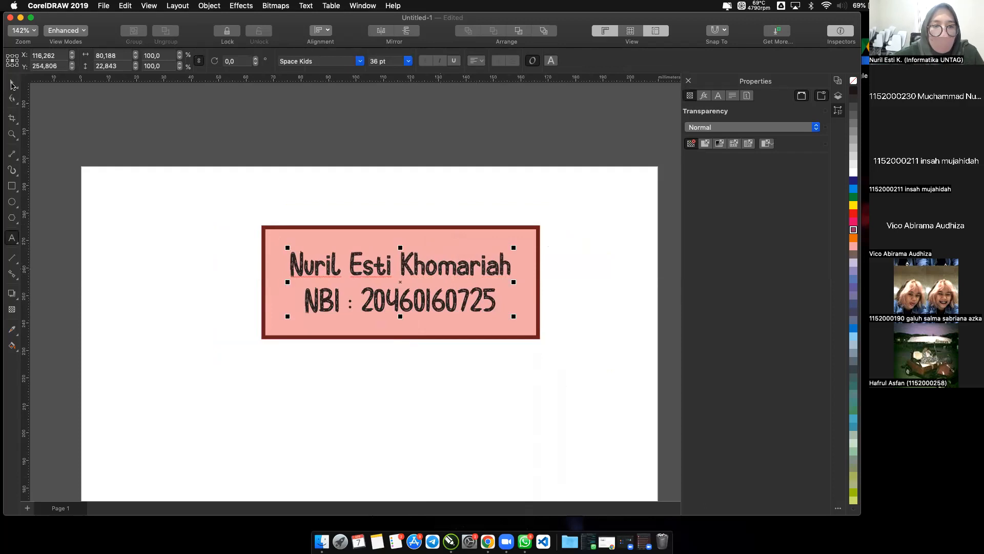
pyautogui.click(192, 226)
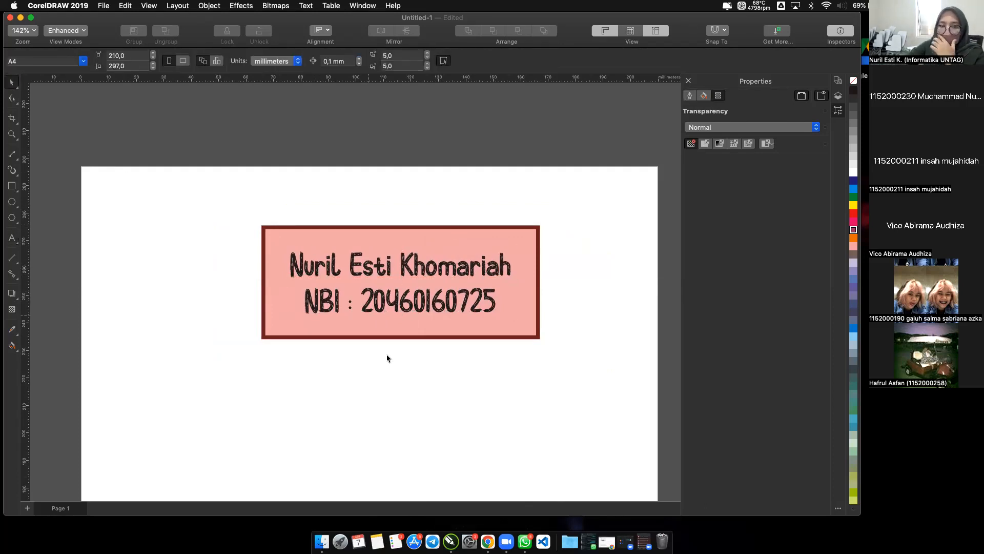
# Move the name and NBI text partly below the rectangle and realign it to the rectangle's centre, horizontally and vertically.
pyautogui.moveTo(223, 196); pyautogui.dragTo(594, 391)
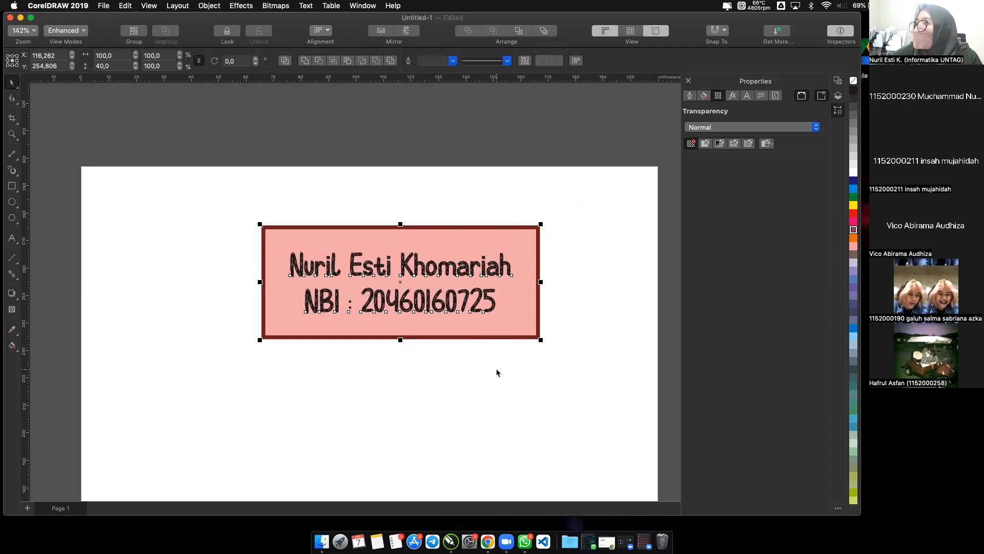
pyautogui.click(466, 345)
pyautogui.moveTo(430, 304); pyautogui.dragTo(485, 376)
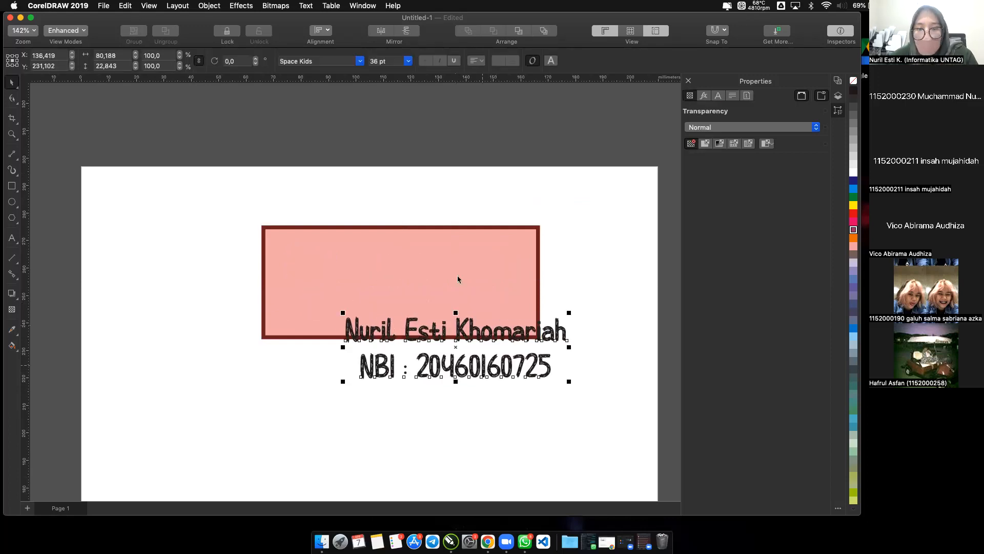
pyautogui.keyDown('shift'); pyautogui.click(458, 279); pyautogui.keyUp('shift')
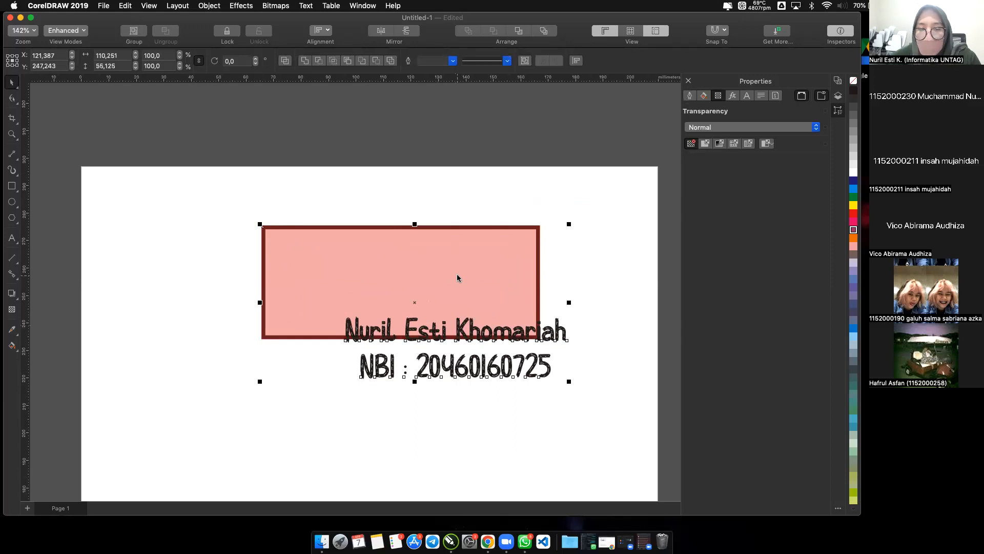
pyautogui.rightClick(458, 278)
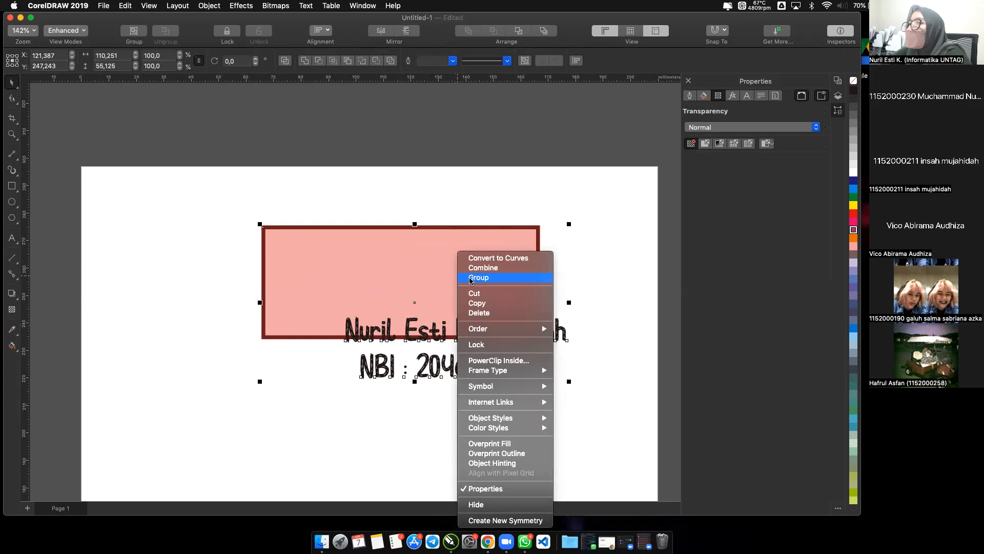
pyautogui.click(395, 208)
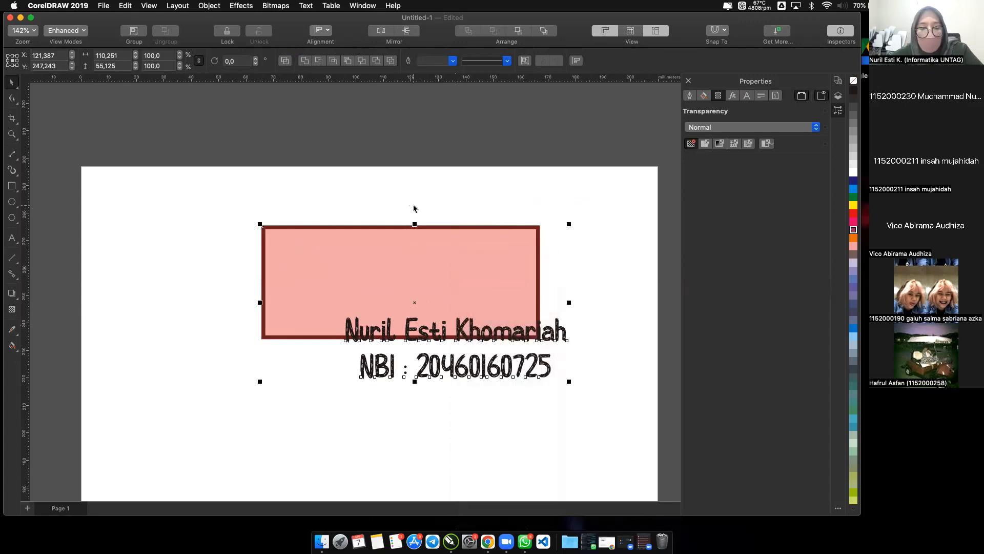
pyautogui.press('e')
pyautogui.press('c')
pyautogui.click(414, 205)
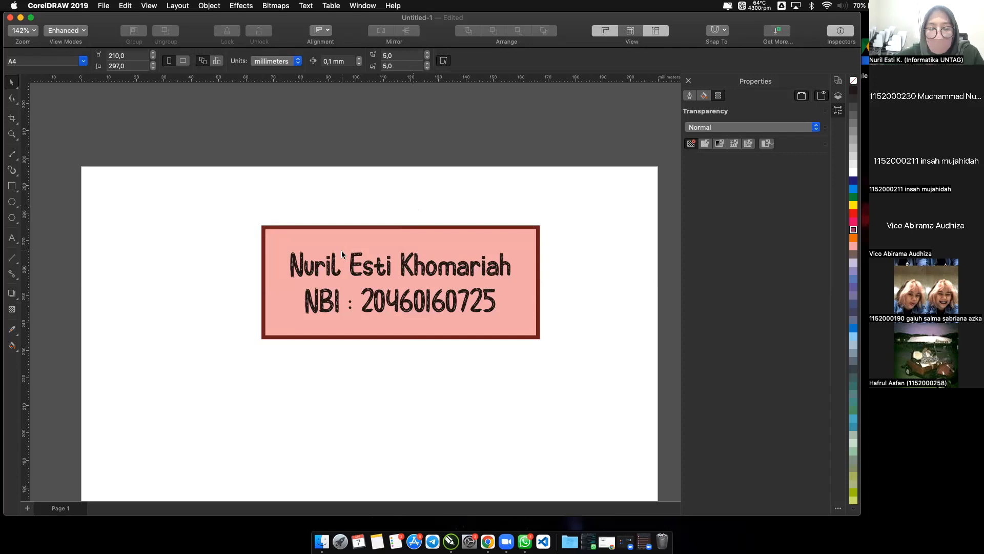
# Move the green circle up beneath the large rectangle and resize it to 5 mm in diameter.
pyautogui.scroll(-5, 340, 250)
pyautogui.moveTo(365, 394); pyautogui.dragTo(318, 302)
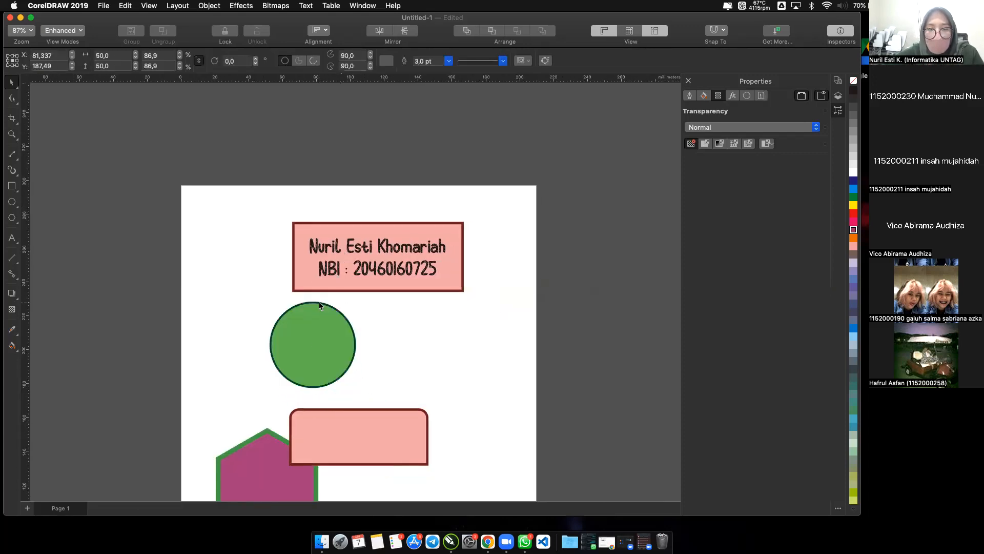
pyautogui.click(111, 55)
pyautogui.write('5,0')
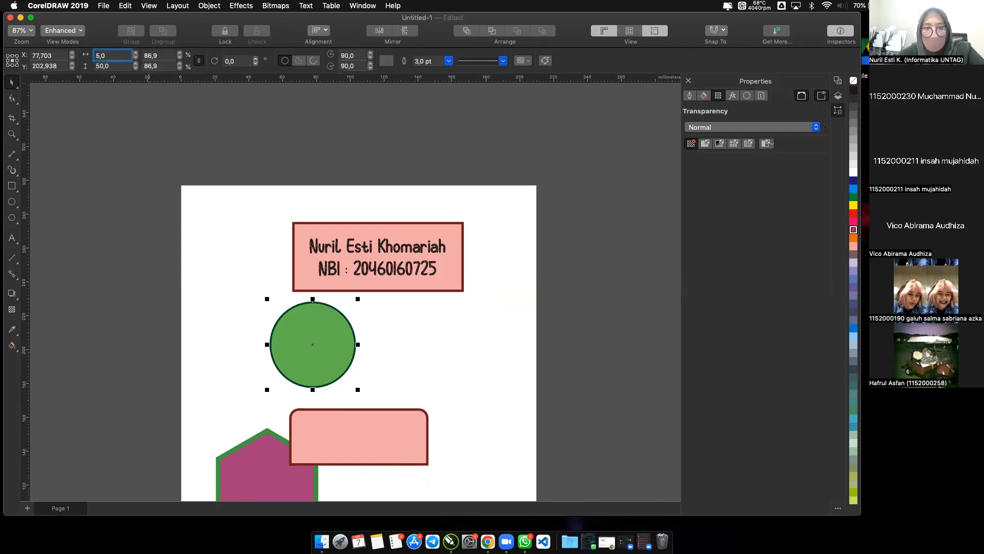
pyautogui.press('Return')
# Move the small green circle up to just below the left end of the large rectangle's lower edge.
pyautogui.scroll(5, 295, 309)
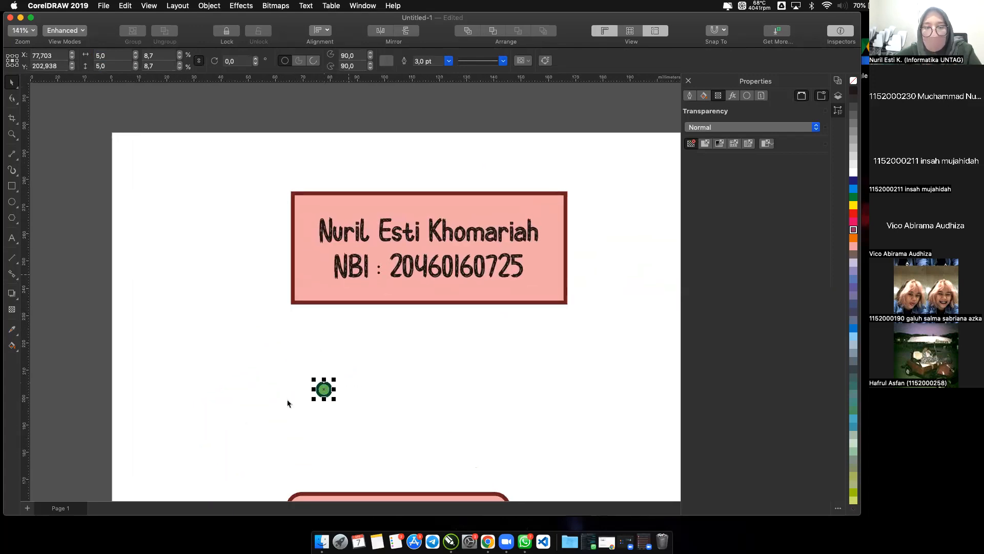
pyautogui.moveTo(324, 389); pyautogui.dragTo(314, 320)
pyautogui.scroll(5, 314, 320)
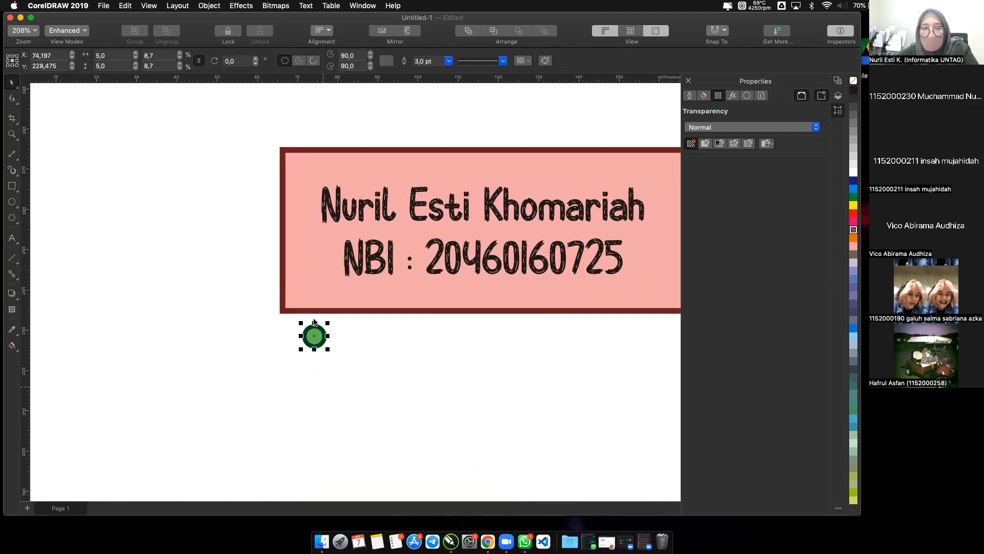
pyautogui.hscroll(5, 314, 322)
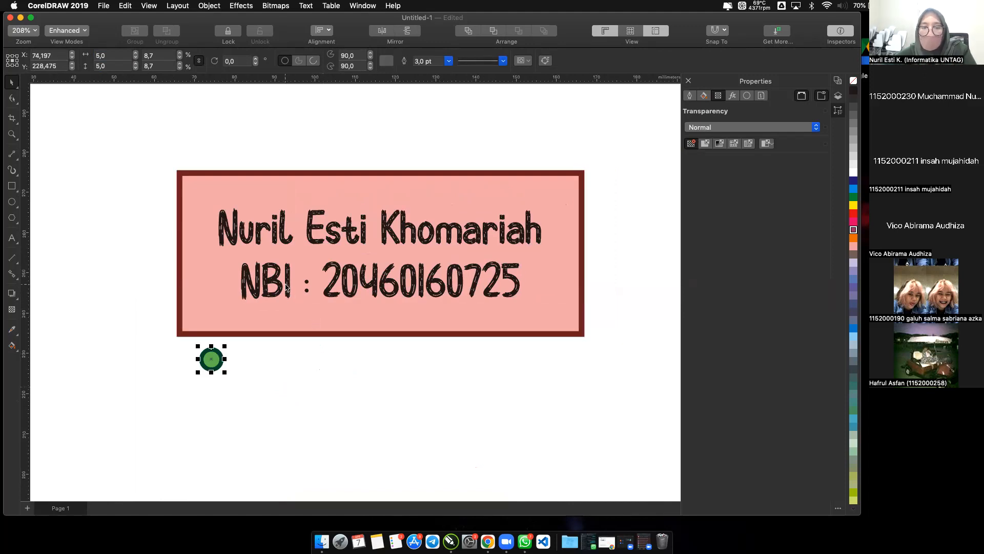
pyautogui.click(290, 347)
pyautogui.click(211, 361)
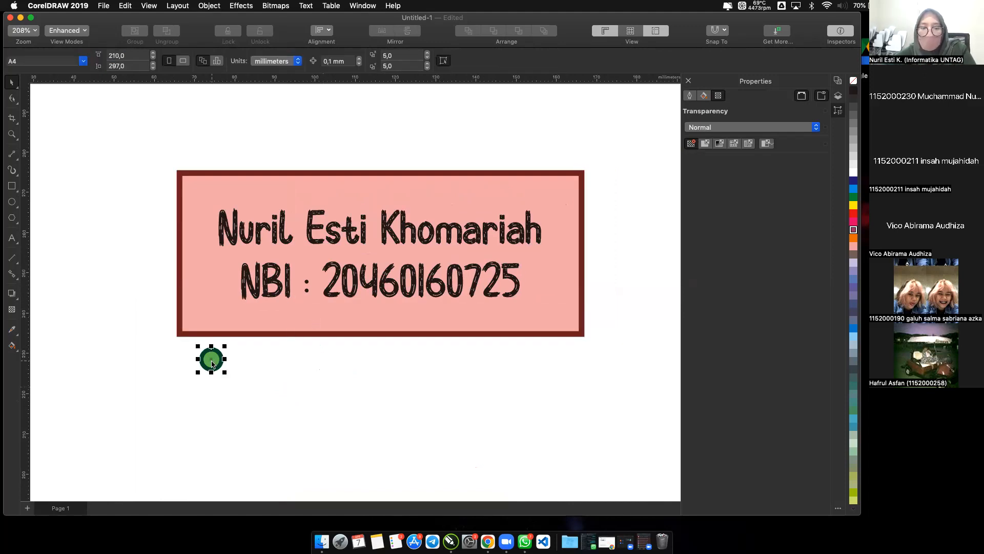
pyautogui.keyDown('shift'); pyautogui.click(208, 318); pyautogui.keyUp('shift')
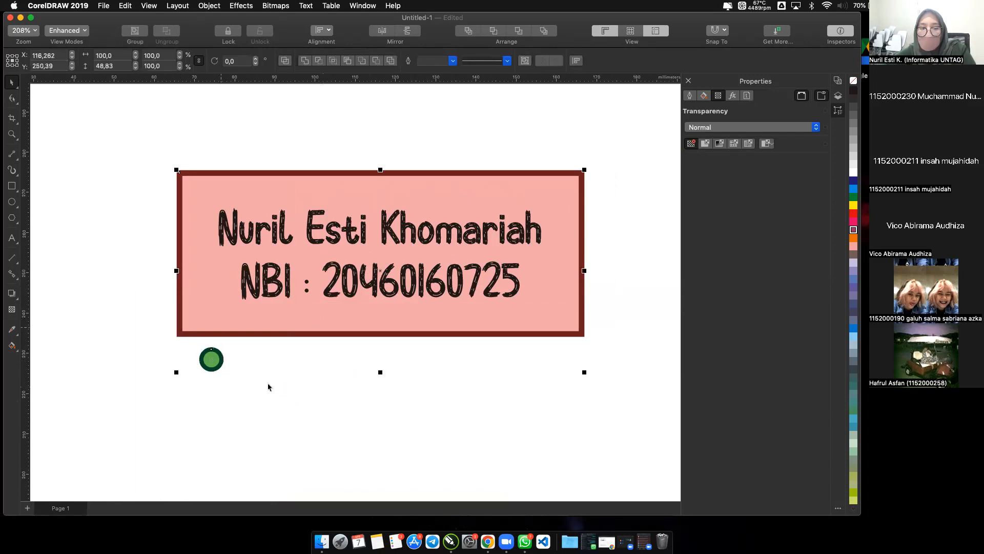
pyautogui.press('Escape')
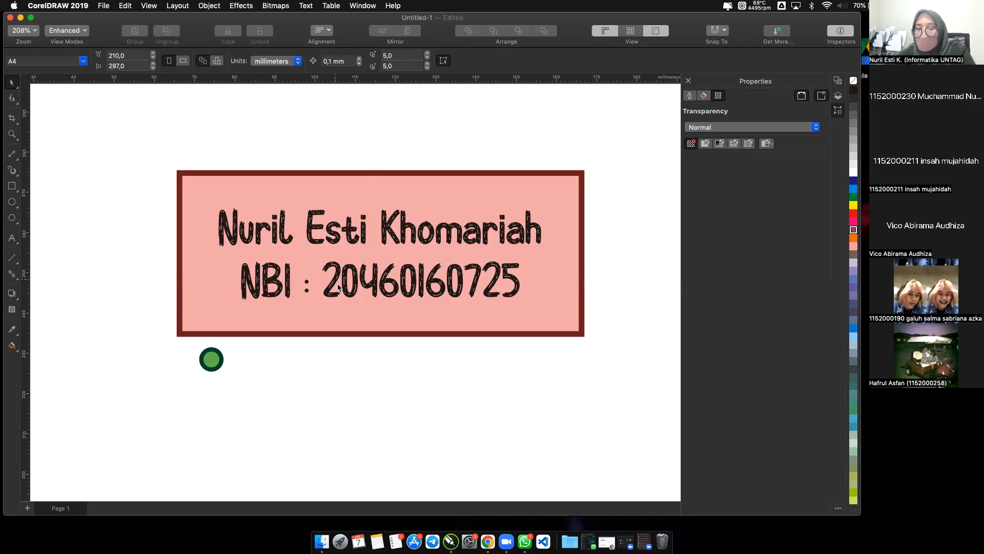
# Duplicate the 5 mm circle three times to form a row of four circles running right below the rectangle.
pyautogui.click(211, 363)
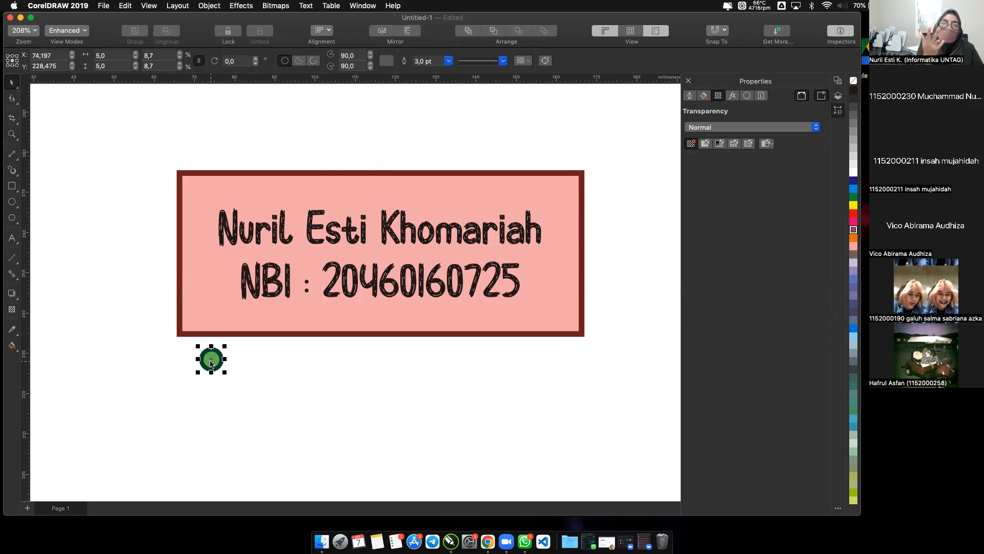
pyautogui.click(243, 403)
pyautogui.click(217, 359)
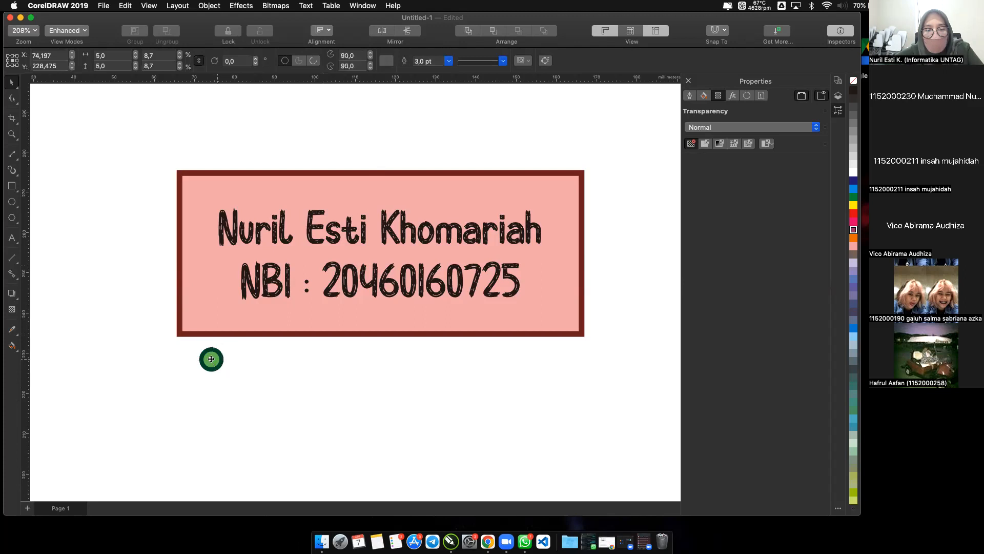
pyautogui.moveTo(211, 359); pyautogui.dragTo(302, 363)
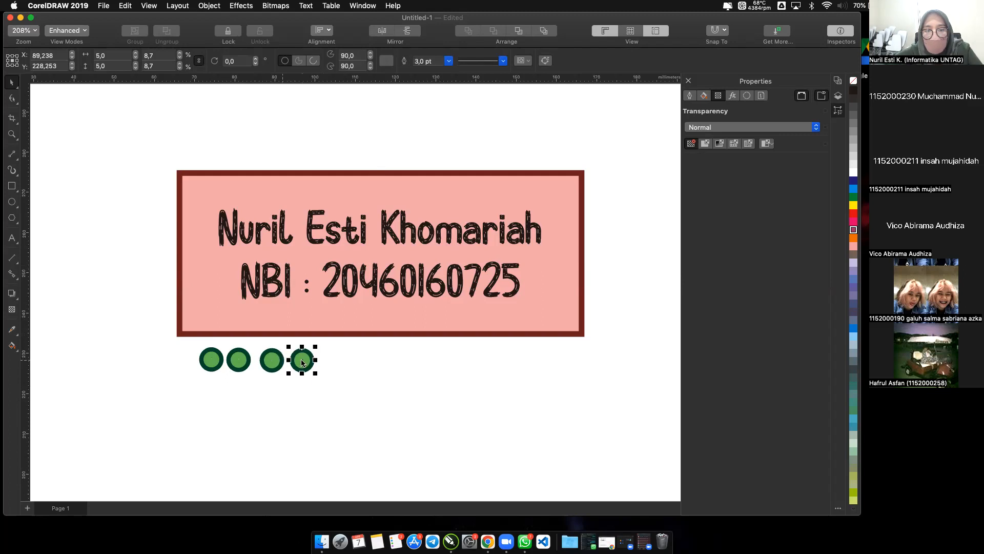
pyautogui.click(303, 391)
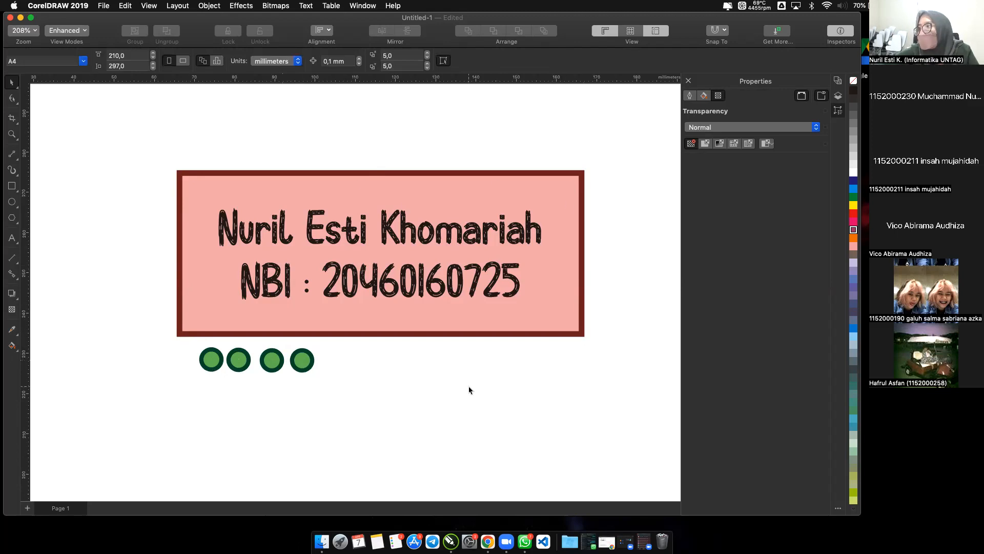
# Shift the leftmost green circle slightly down and outward from the row, and align it with the large rectangle's bottom edge.
pyautogui.moveTo(206, 357)
pyautogui.mouseDown()
pyautogui.moveTo(184, 338)
pyautogui.moveTo(202, 363)
pyautogui.mouseUp()
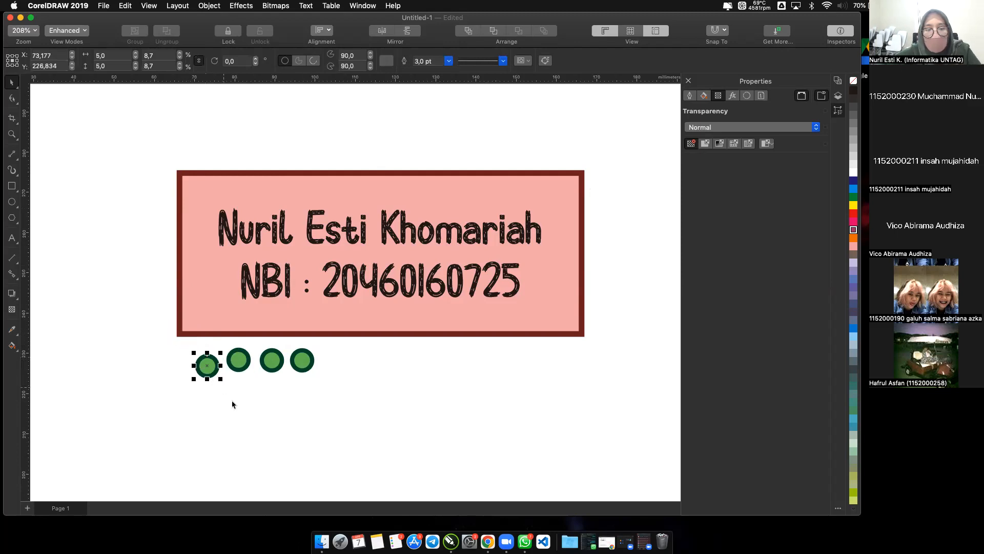
pyautogui.click(218, 381)
pyautogui.click(208, 370)
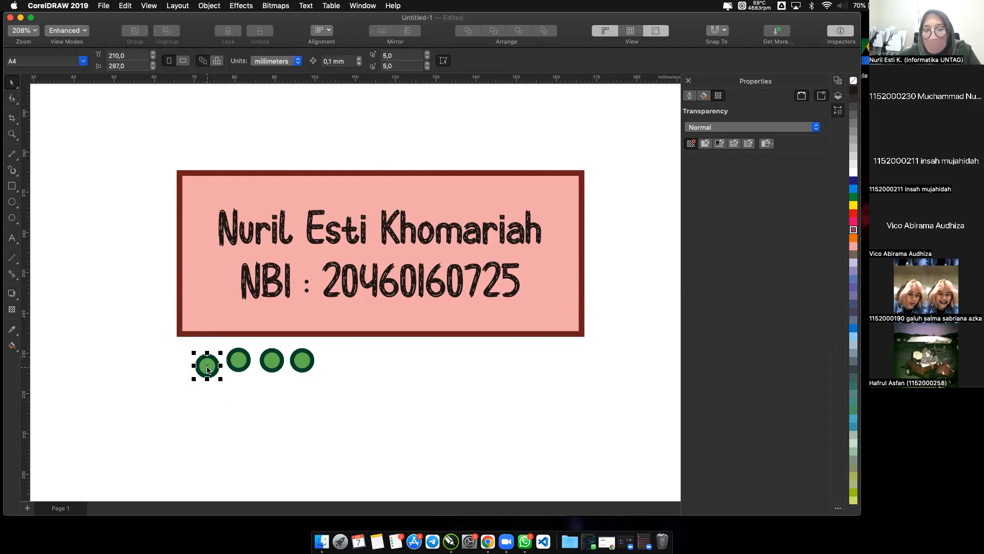
pyautogui.keyDown('shift'); pyautogui.click(200, 327); pyautogui.keyUp('shift')
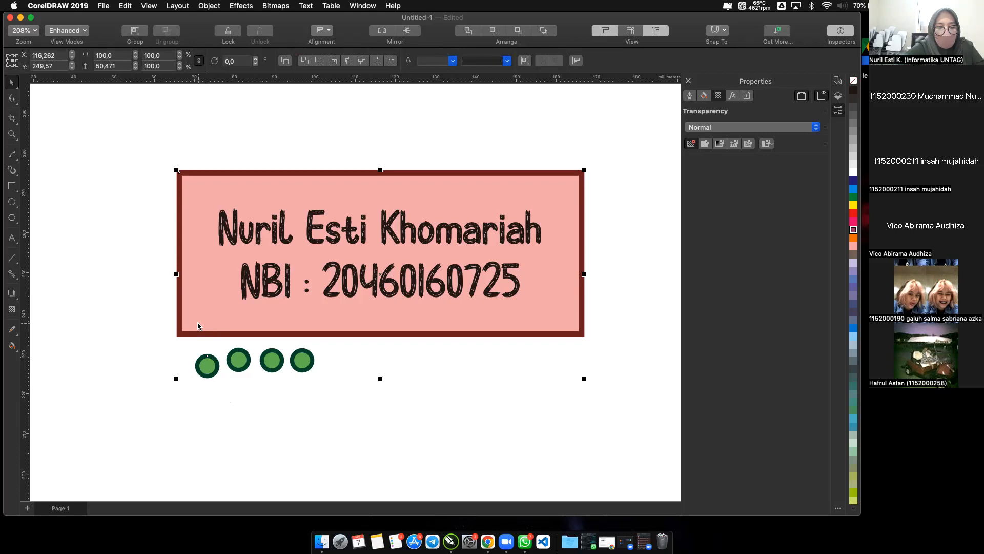
pyautogui.press('super+z')
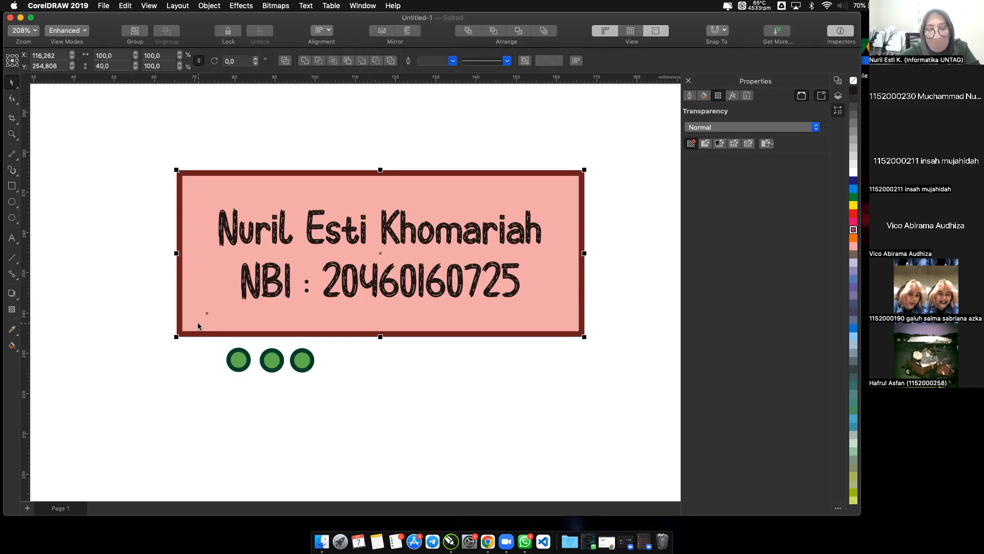
pyautogui.click(169, 368)
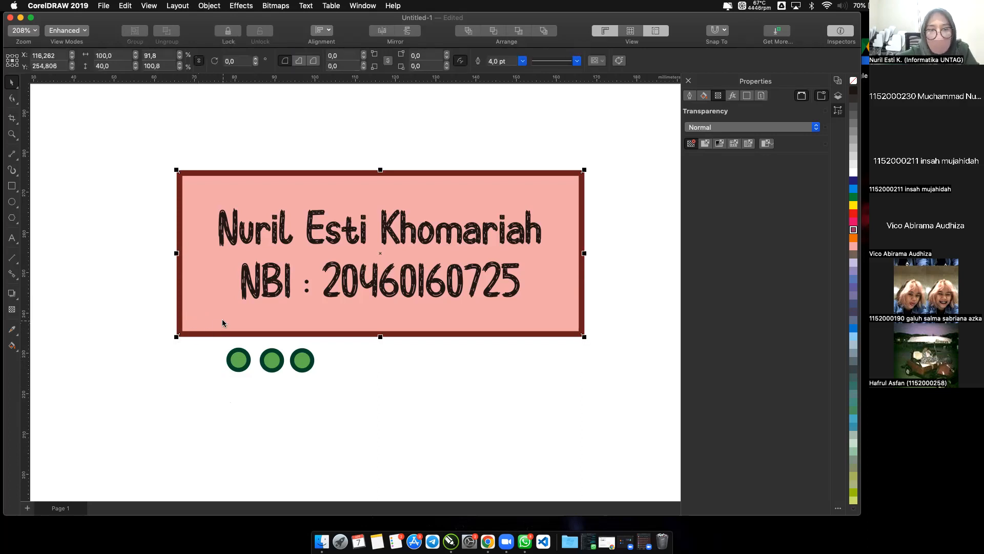
pyautogui.rightClick(222, 323)
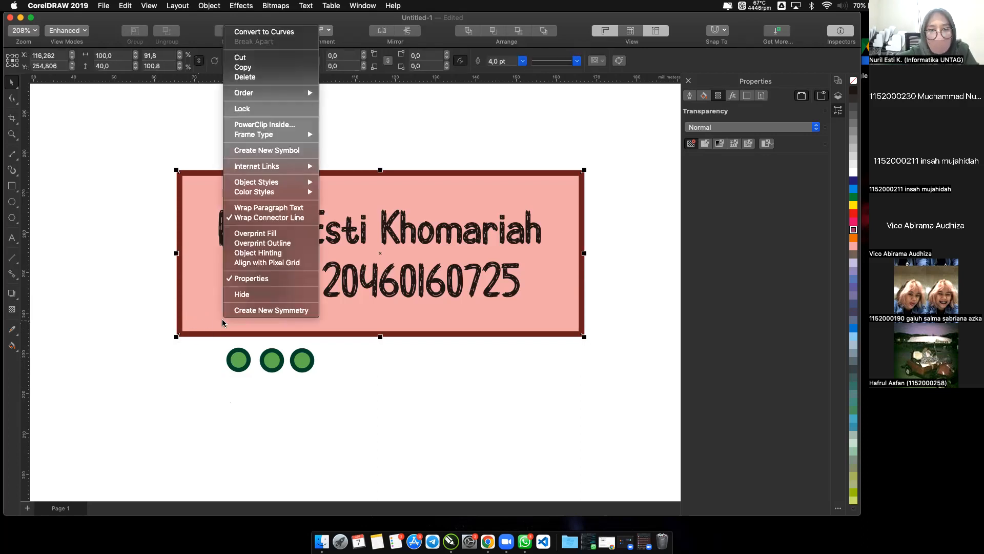
pyautogui.click(148, 277)
pyautogui.moveTo(208, 325); pyautogui.dragTo(243, 307)
pyautogui.press('super+z')
pyautogui.click(175, 372)
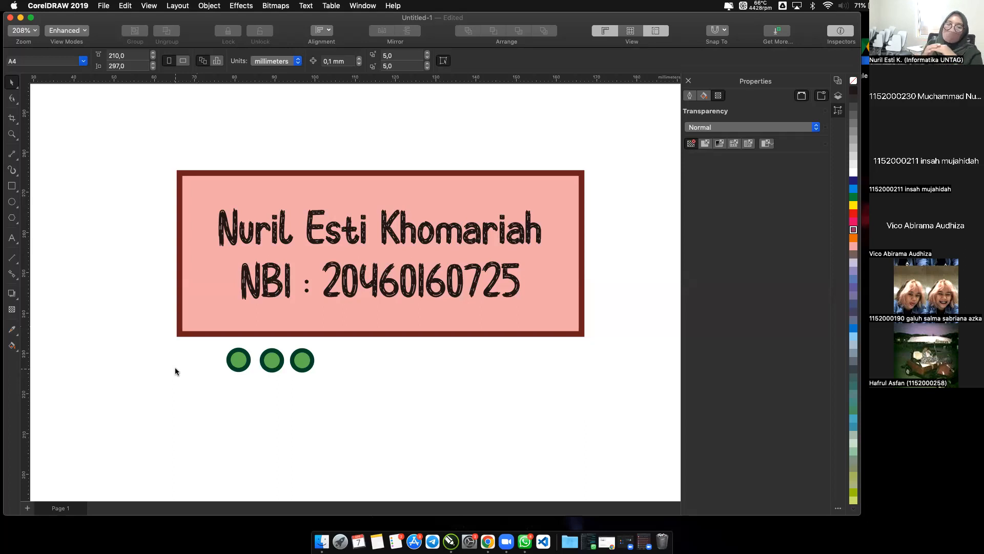
# Select the large pink rectangle behind the name and NBI text.
pyautogui.click(198, 302)
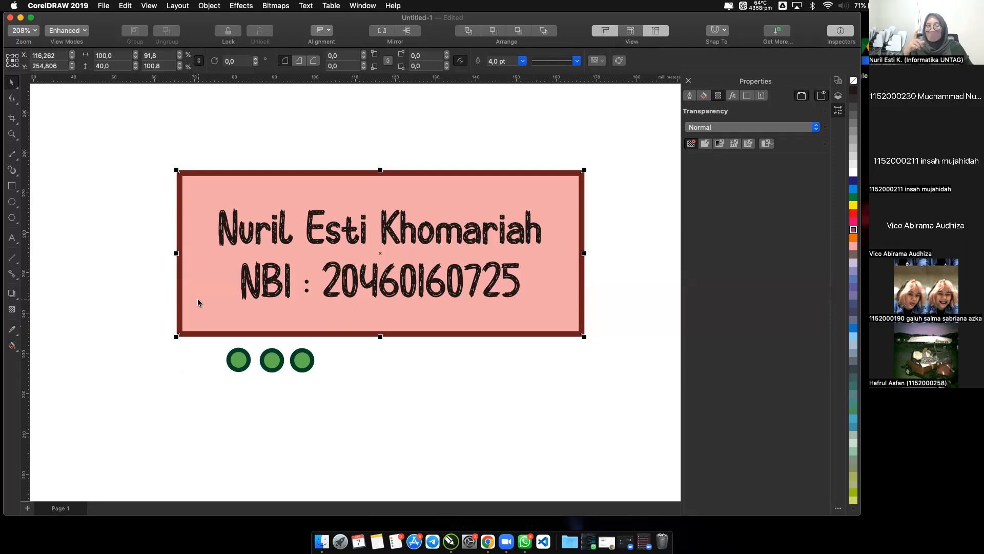
pyautogui.click(124, 259)
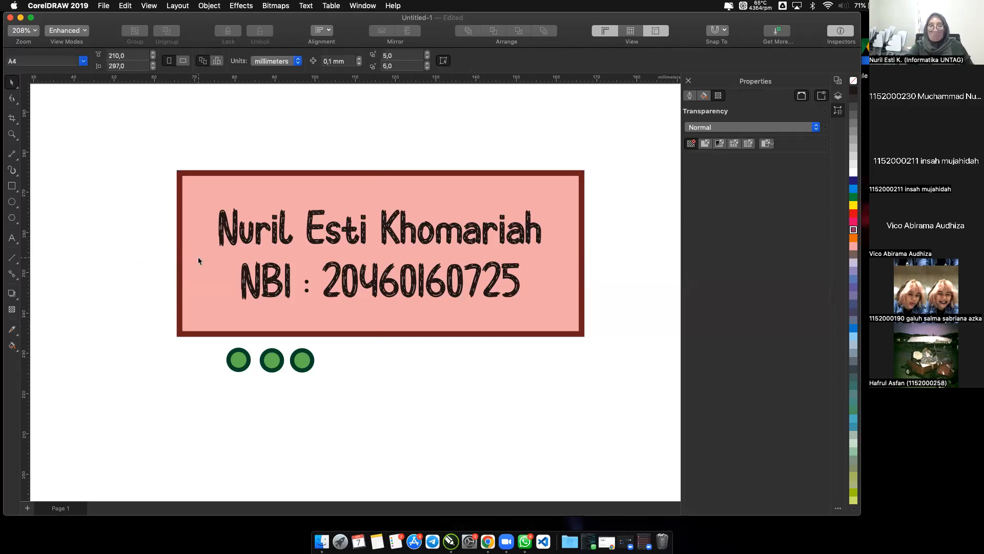
pyautogui.click(198, 257)
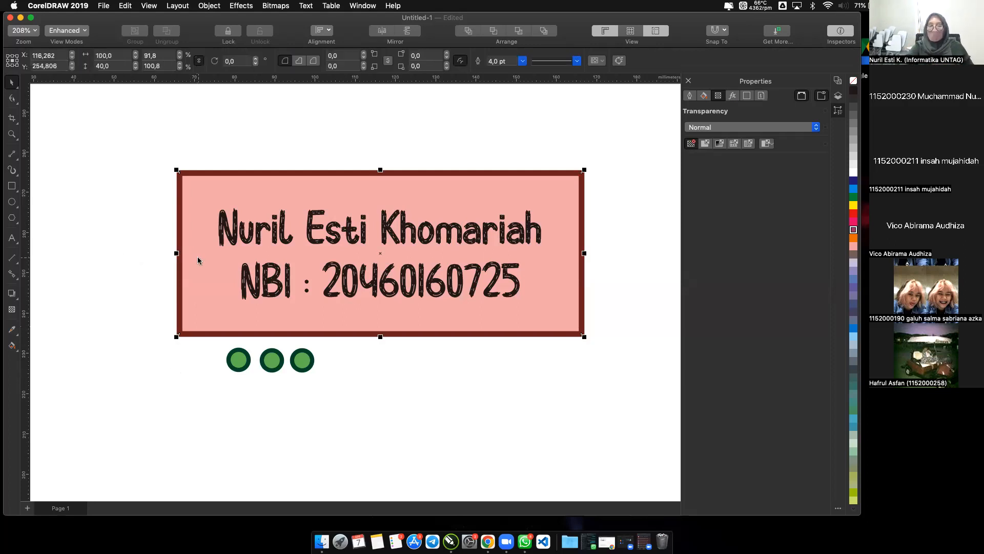
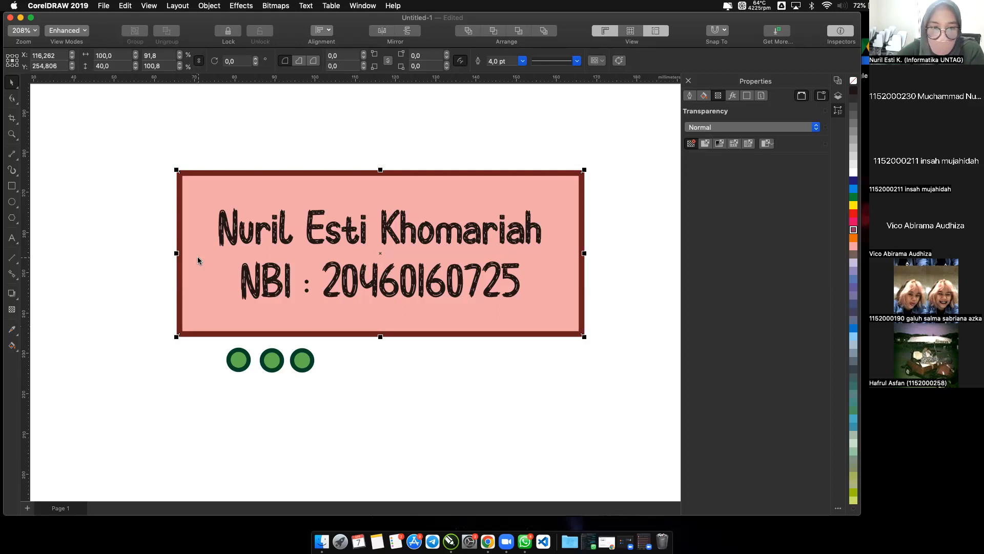
# Send the large pink rectangle to the back of the layer, behind the corner circle.
pyautogui.rightClick(198, 261)
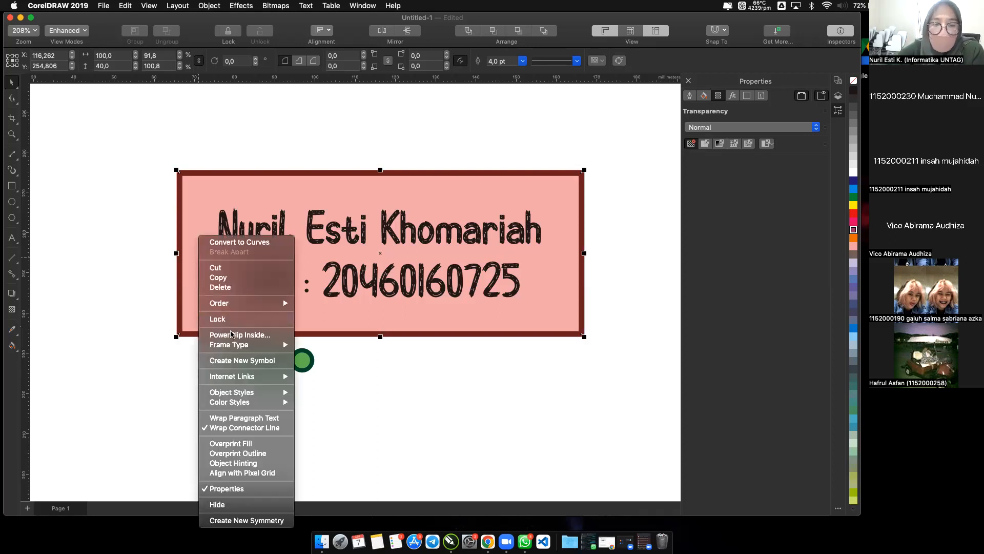
pyautogui.moveTo(246, 395)
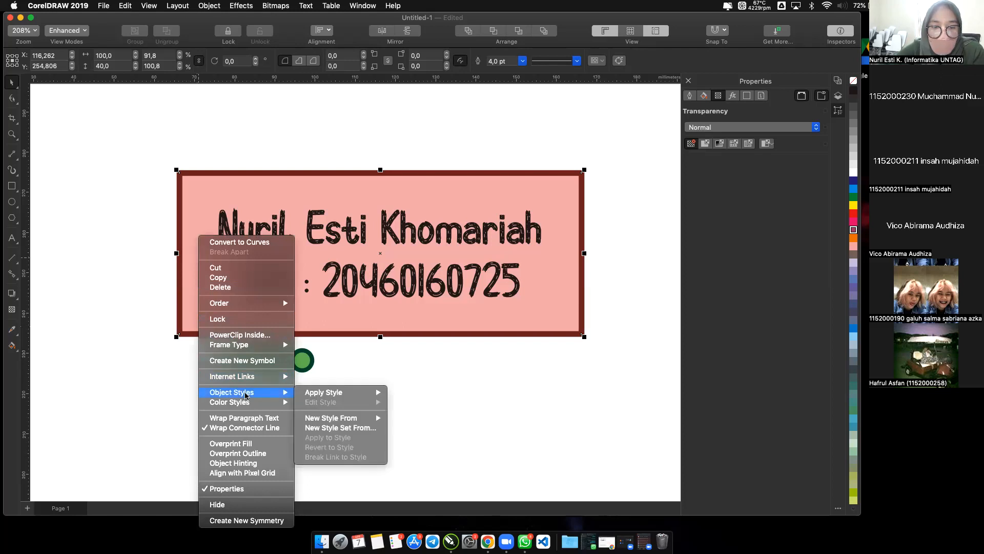
pyautogui.moveTo(284, 305)
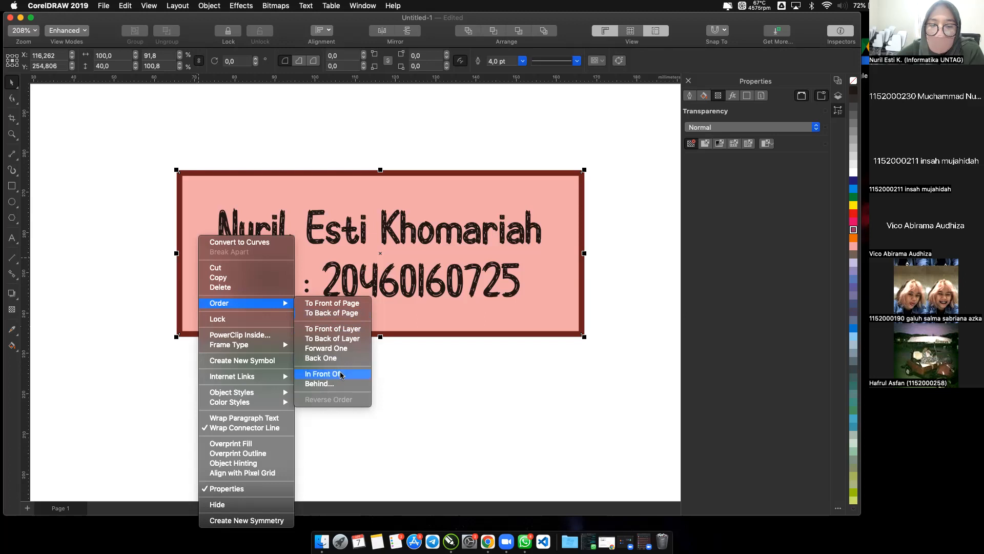
pyautogui.click(347, 339)
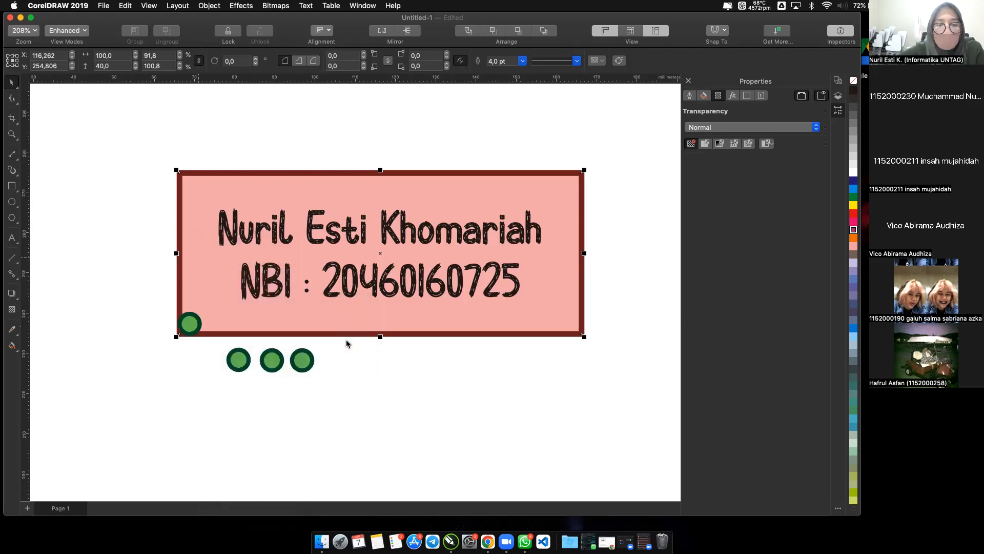
# Move the lower-left corner circle out below the rectangle and realign it with the rectangle's bottom and left edges.
pyautogui.click(199, 326)
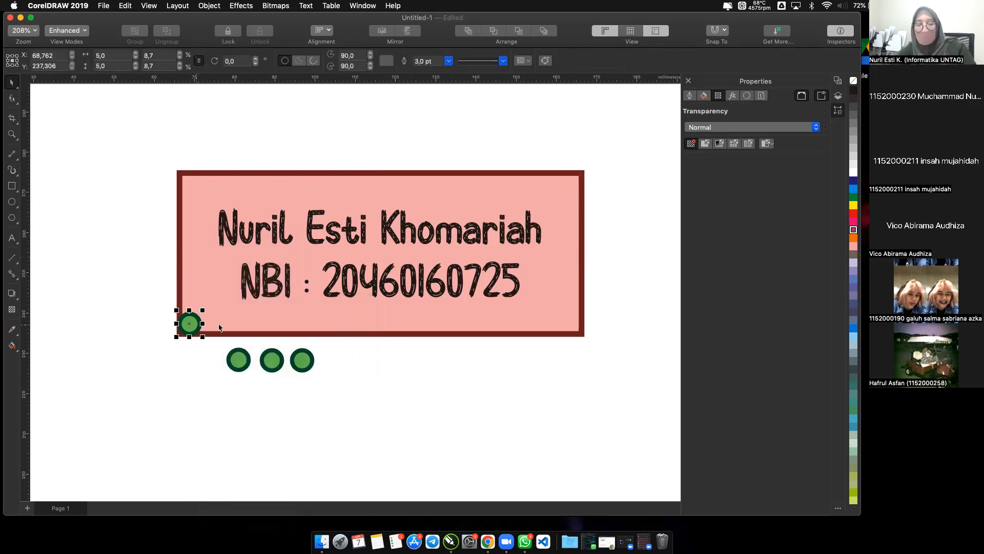
pyautogui.moveTo(190, 324); pyautogui.dragTo(203, 357)
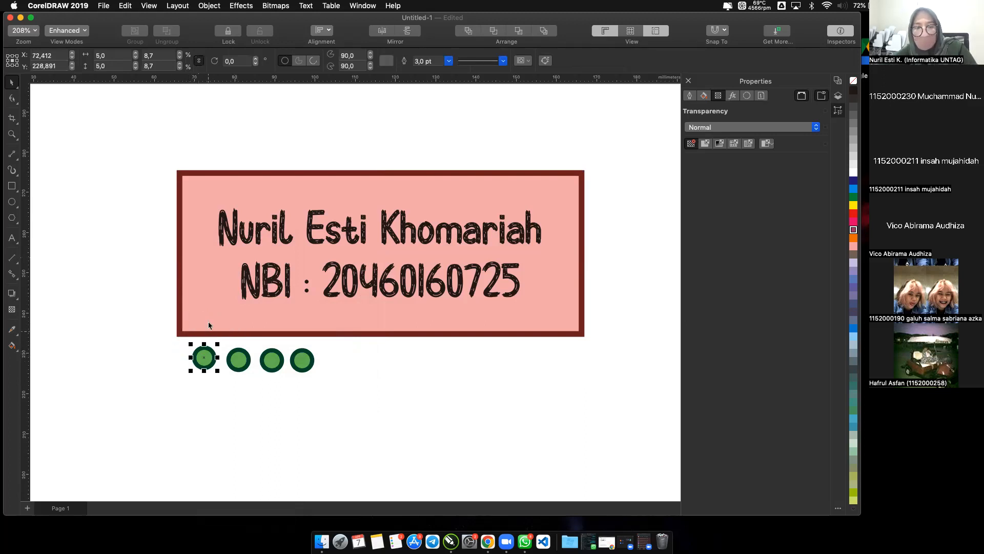
pyautogui.keyDown('shift'); pyautogui.click(198, 327); pyautogui.keyUp('shift')
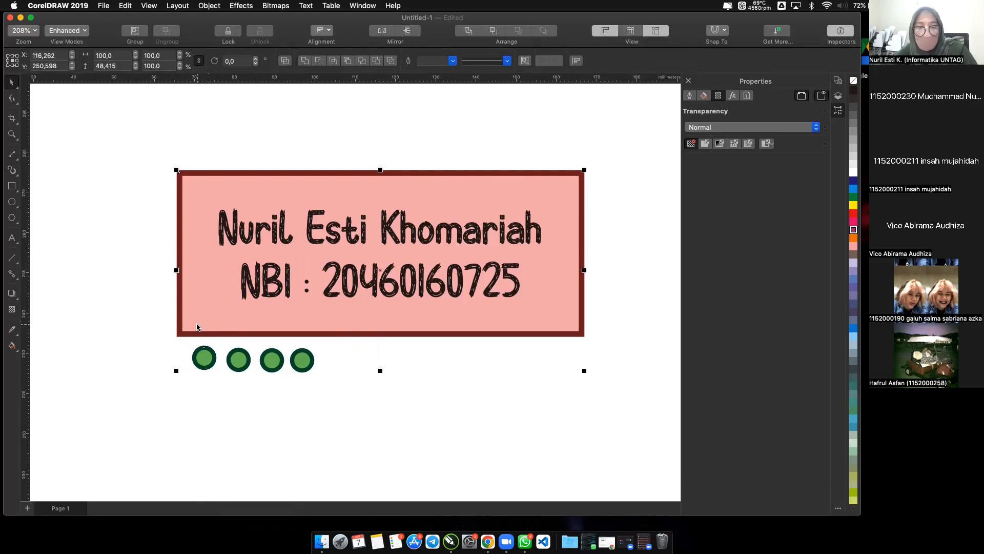
pyautogui.press('b')
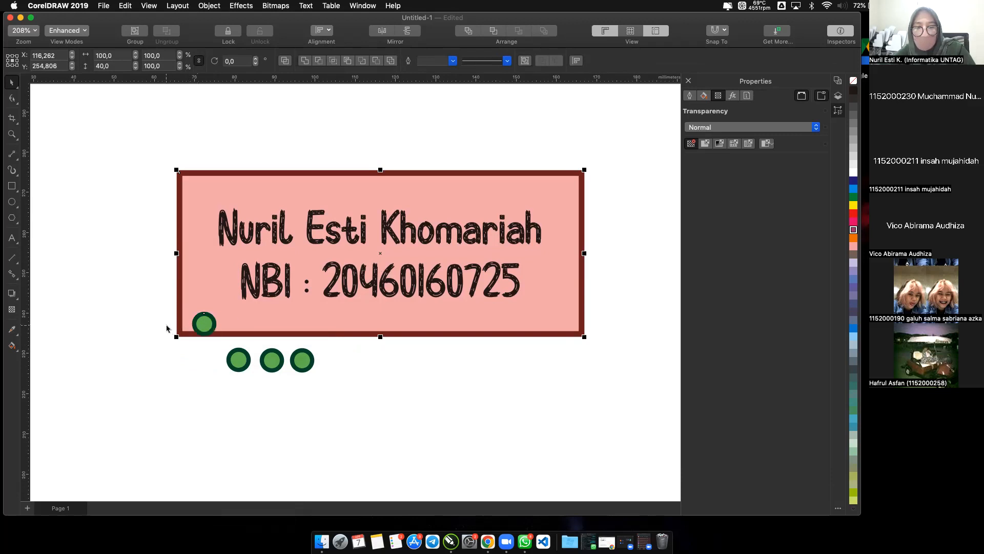
pyautogui.press('l')
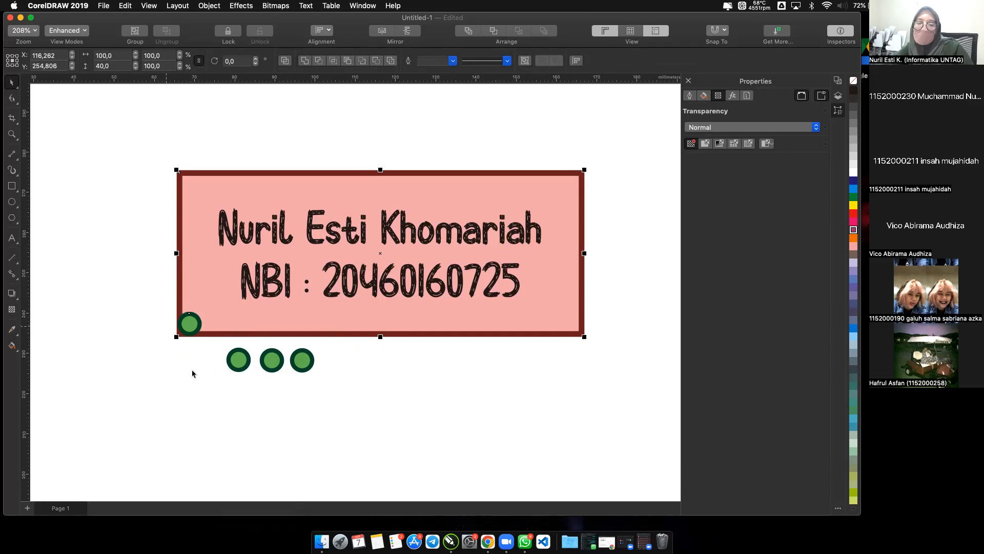
# Align the leftmost circle of the row below with the large rectangle's bottom and right edges.
pyautogui.click(235, 377)
pyautogui.click(236, 363)
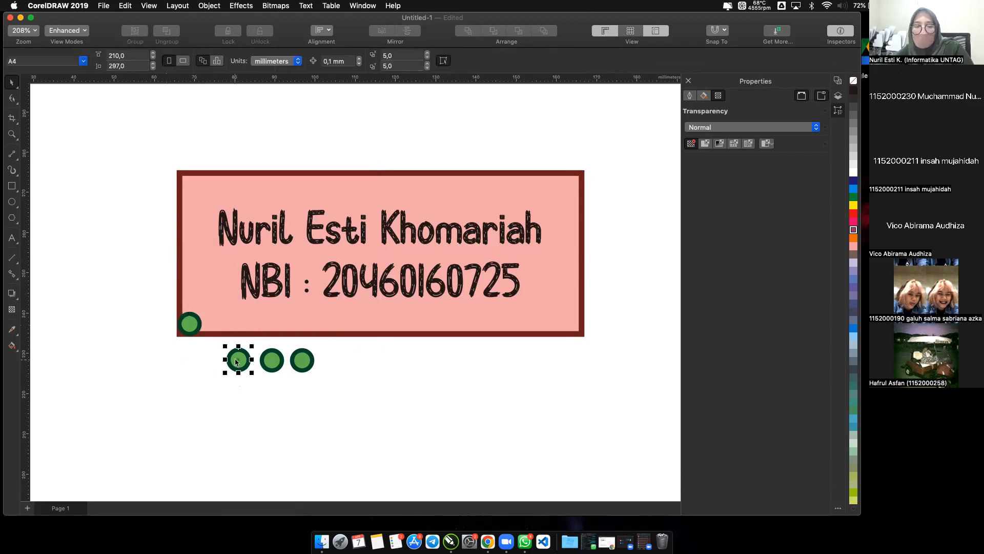
pyautogui.keyDown('shift'); pyautogui.click(252, 332); pyautogui.keyUp('shift')
pyautogui.press('b')
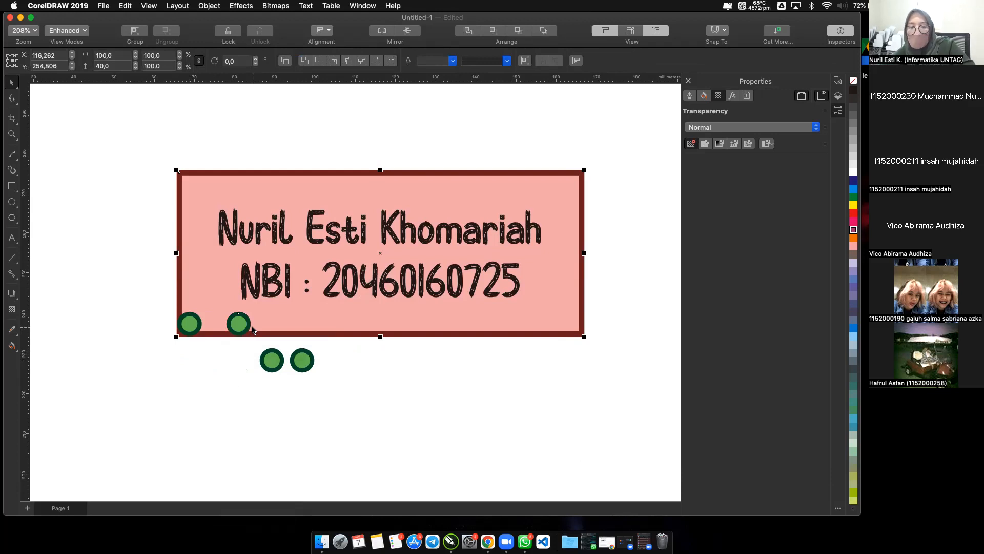
pyautogui.press('r')
pyautogui.click(240, 384)
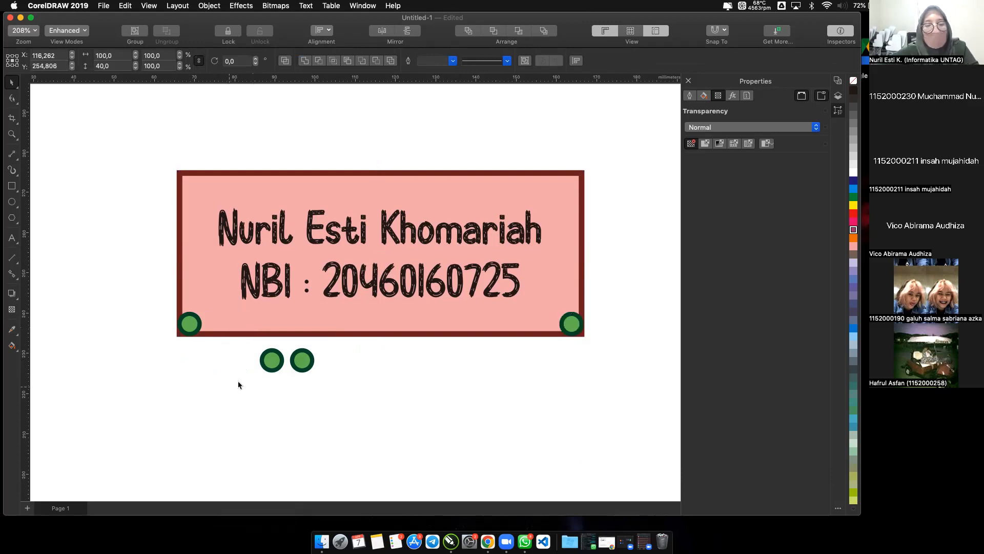
# Align the left one of the two remaining circles with the large rectangle's top and left edges.
pyautogui.click(271, 361)
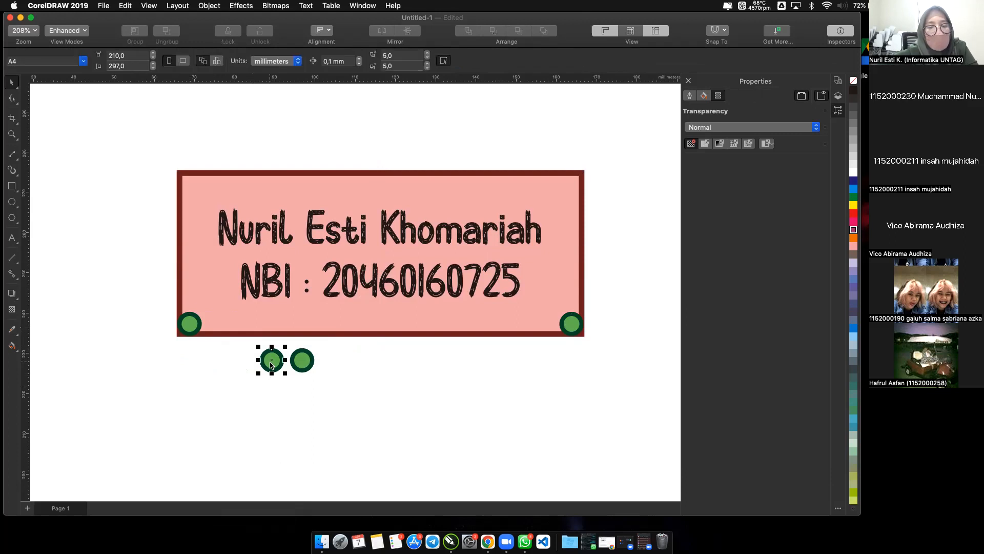
pyautogui.keyDown('shift'); pyautogui.click(243, 322); pyautogui.keyUp('shift')
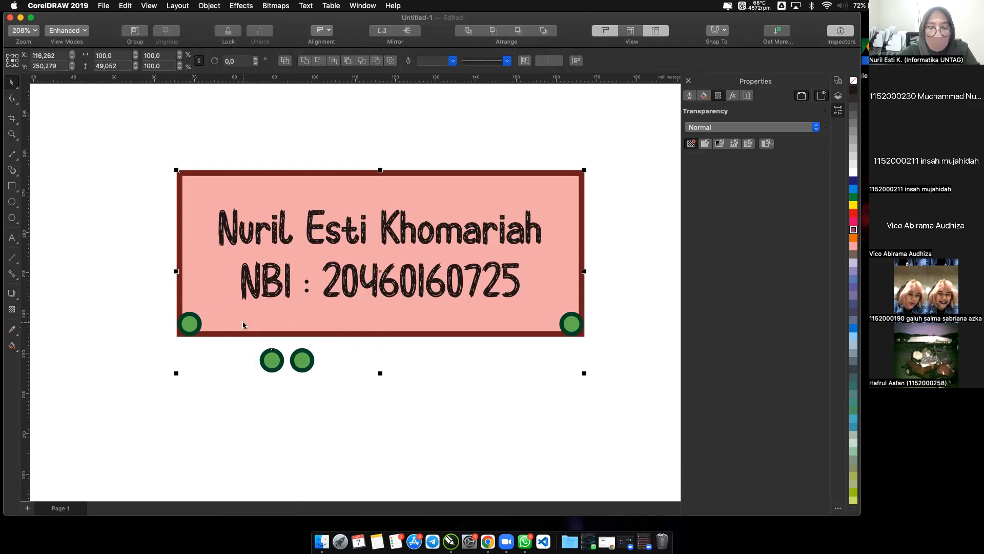
pyautogui.press('t')
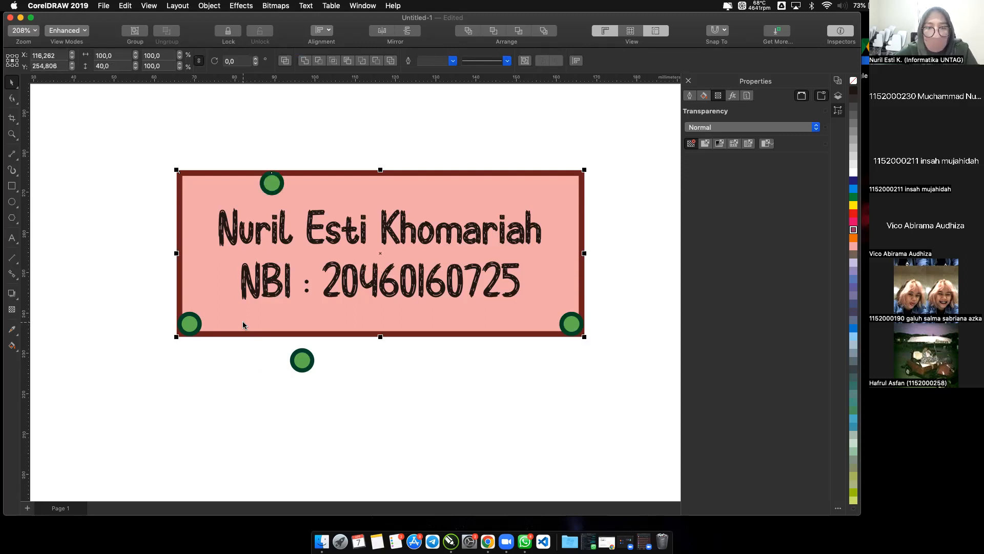
pyautogui.press('l')
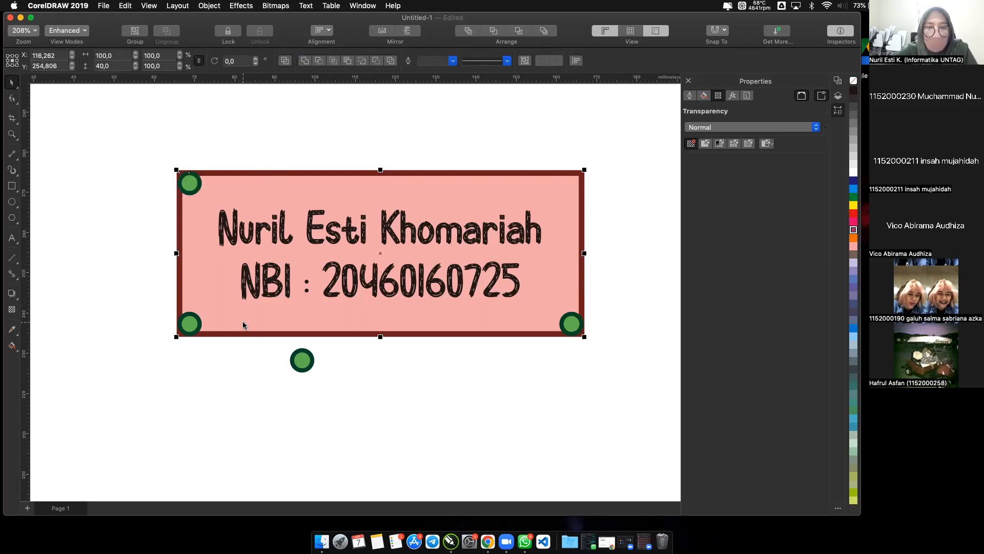
# Align the last circle below the rectangle with the rectangle's top and right edges, and clear the selection.
pyautogui.keyDown('shift'); pyautogui.click(310, 361); pyautogui.keyUp('shift')
pyautogui.press('t')
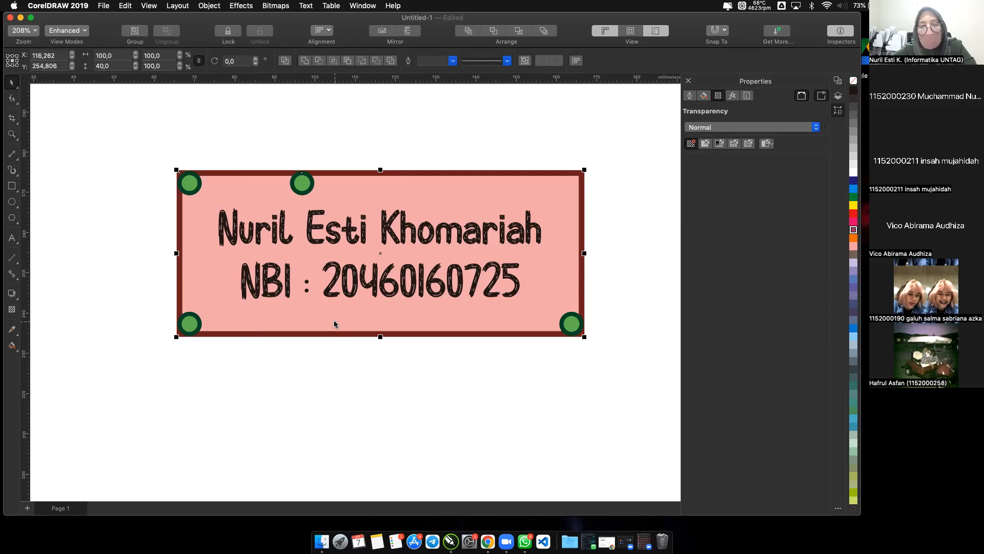
pyautogui.press('r')
pyautogui.click(324, 382)
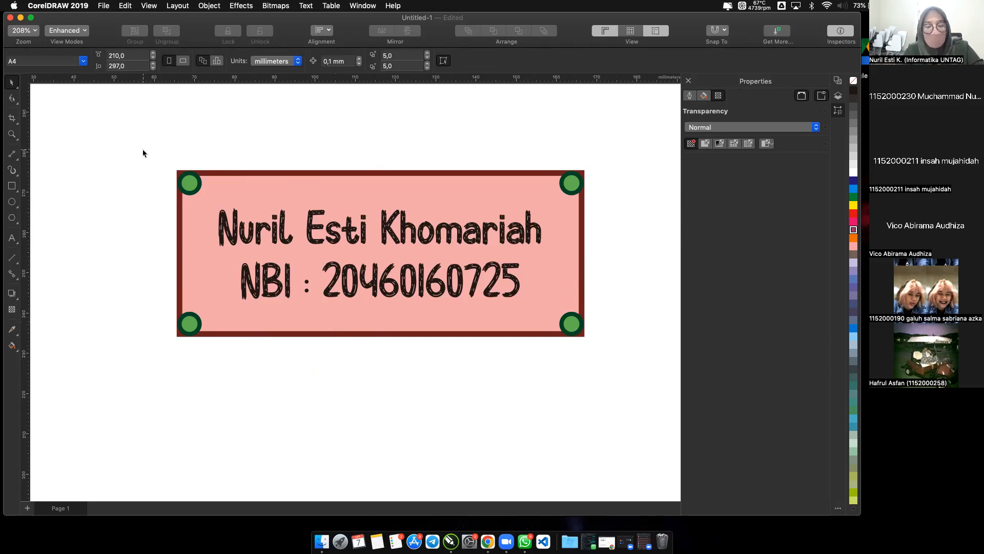
# Save the drawing as "praktek 01" in the Documents folder using file version 21.0 (2019).
pyautogui.press('super+s')
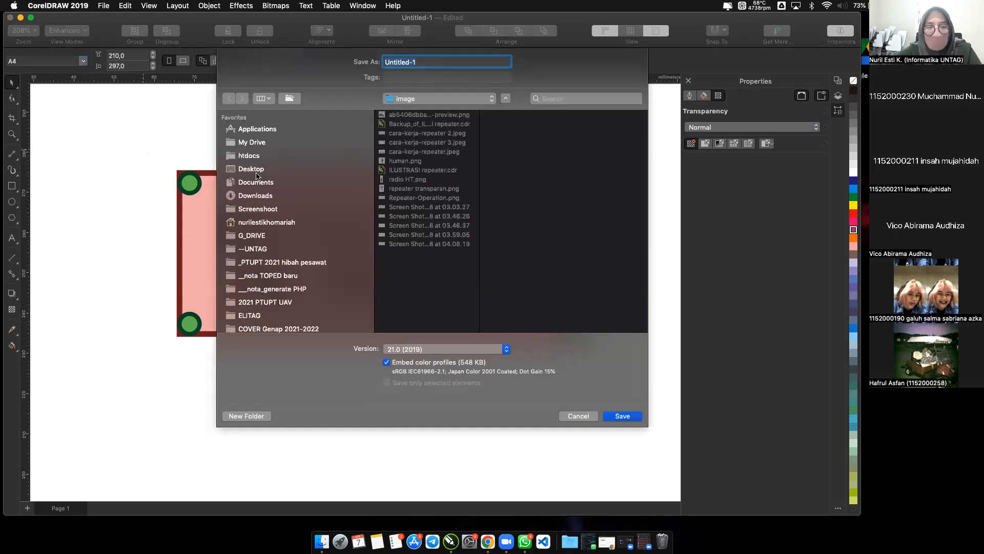
pyautogui.click(254, 183)
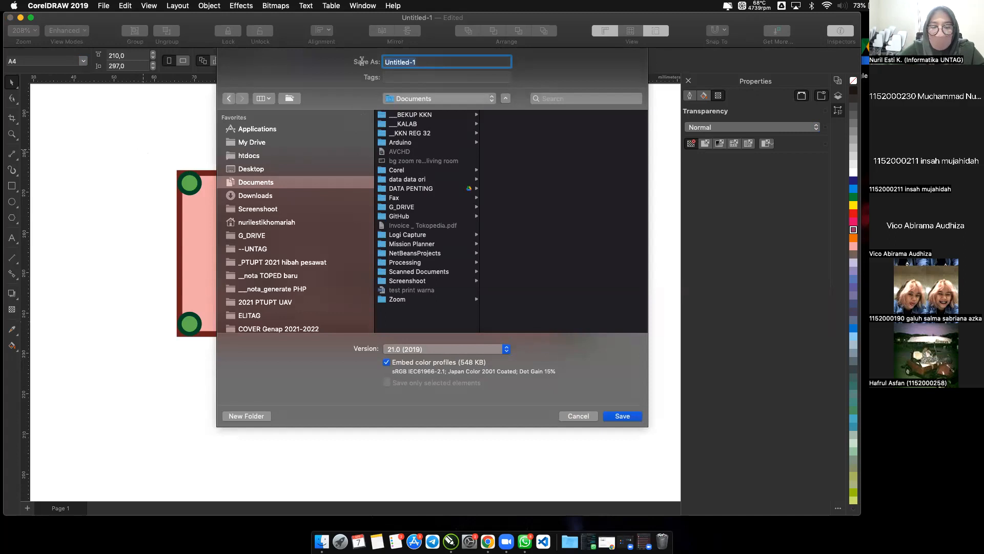
pyautogui.write('praktek 01')
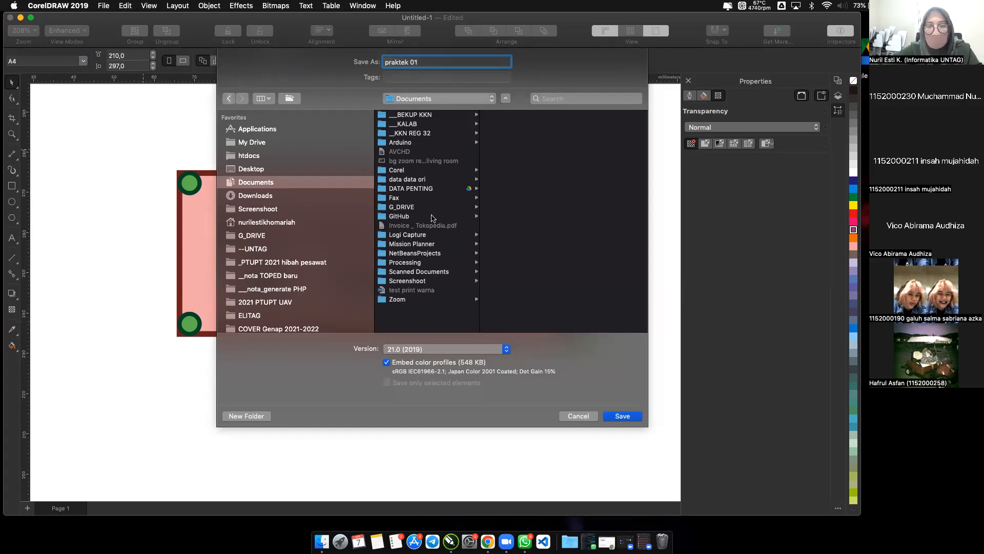
pyautogui.click(504, 351)
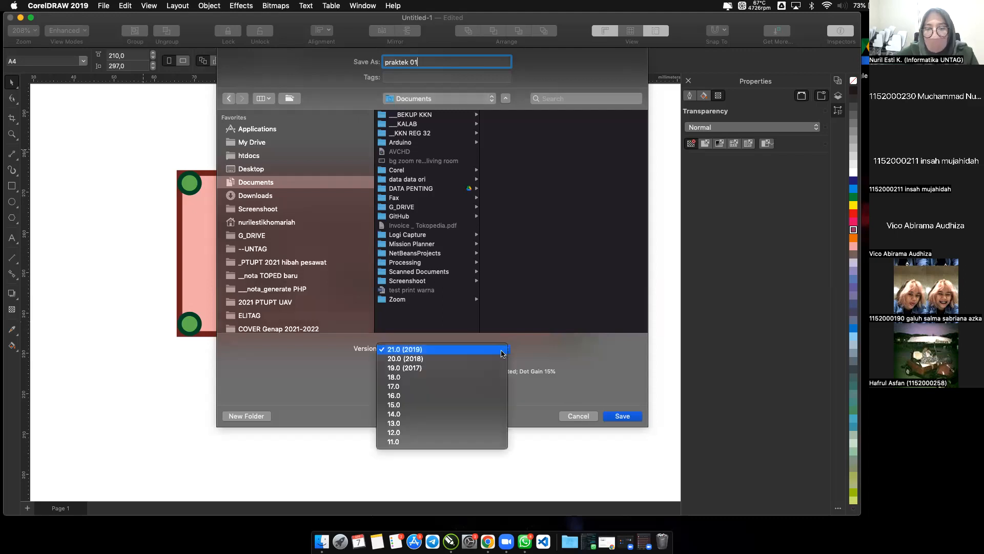
pyautogui.click(416, 351)
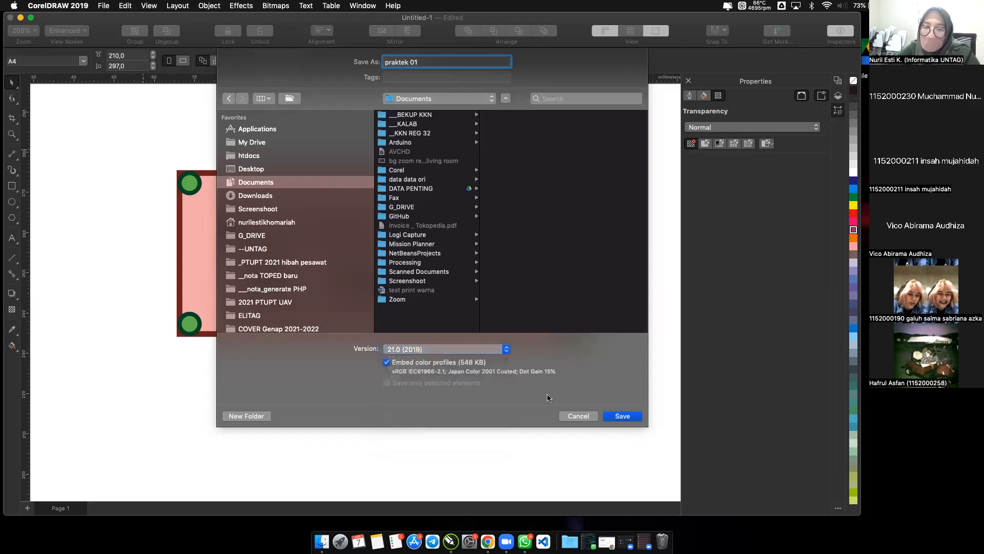
pyautogui.click(615, 418)
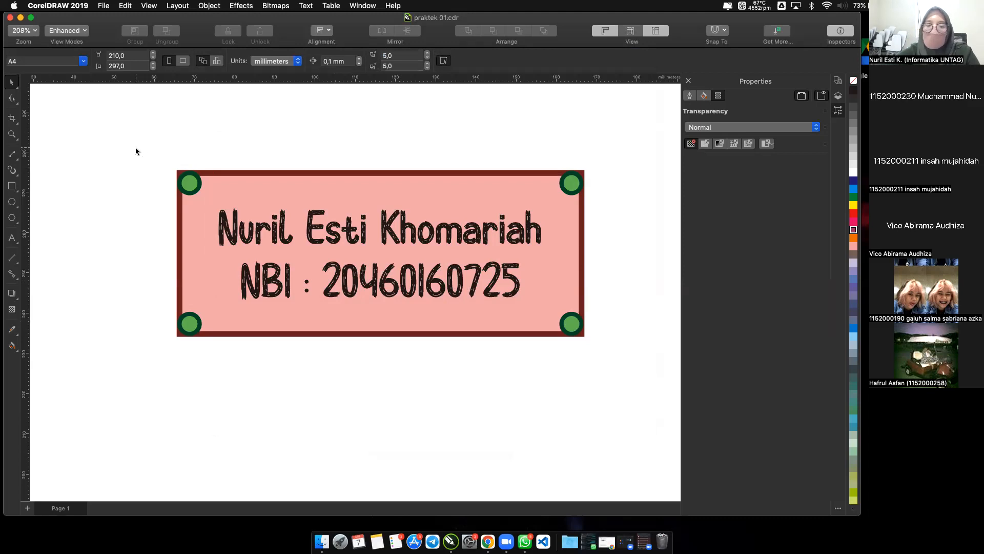
# Select the whole framed design and start exporting it as a JPG - JPEG Bitmaps file, saving only the selected elements.
pyautogui.moveTo(135, 147); pyautogui.dragTo(623, 373)
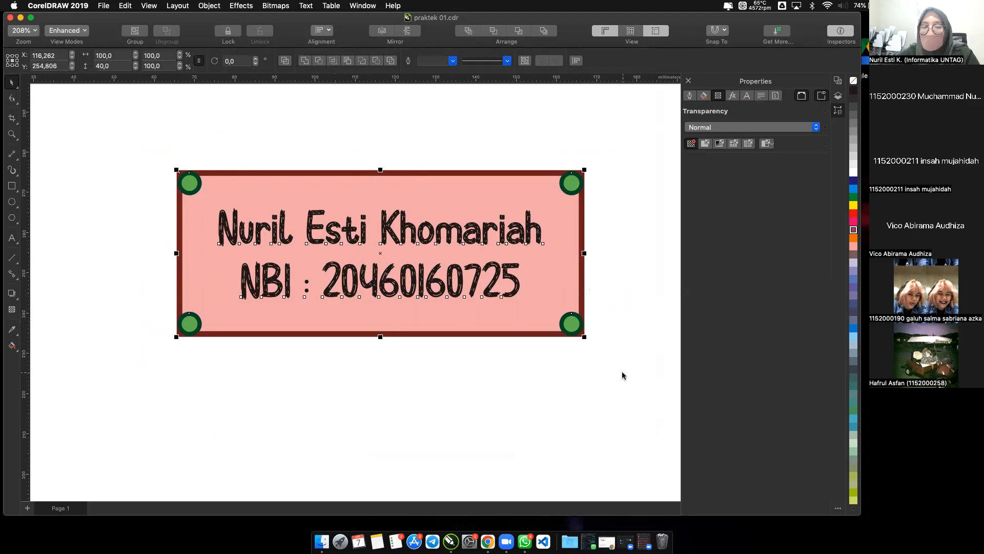
pyautogui.click(104, 6)
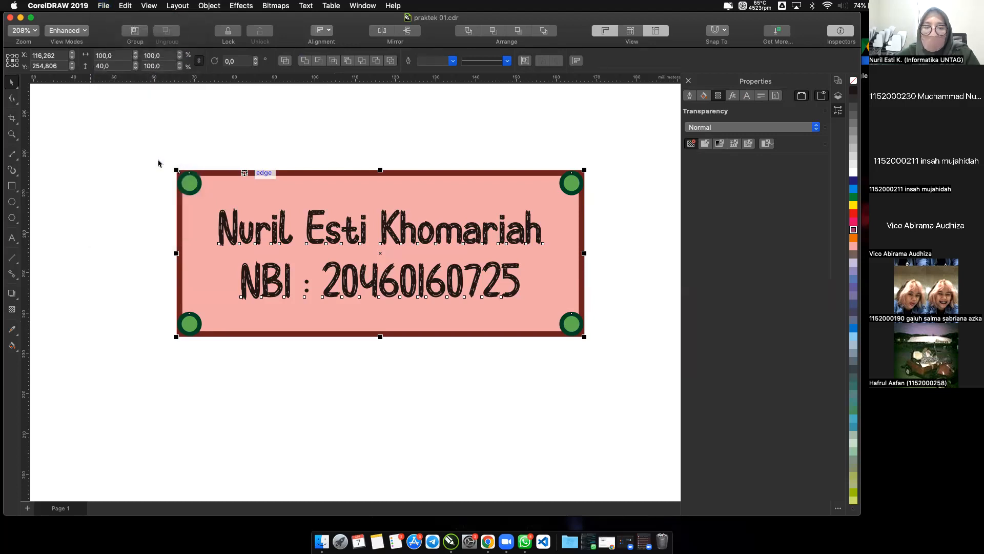
pyautogui.press('super+e')
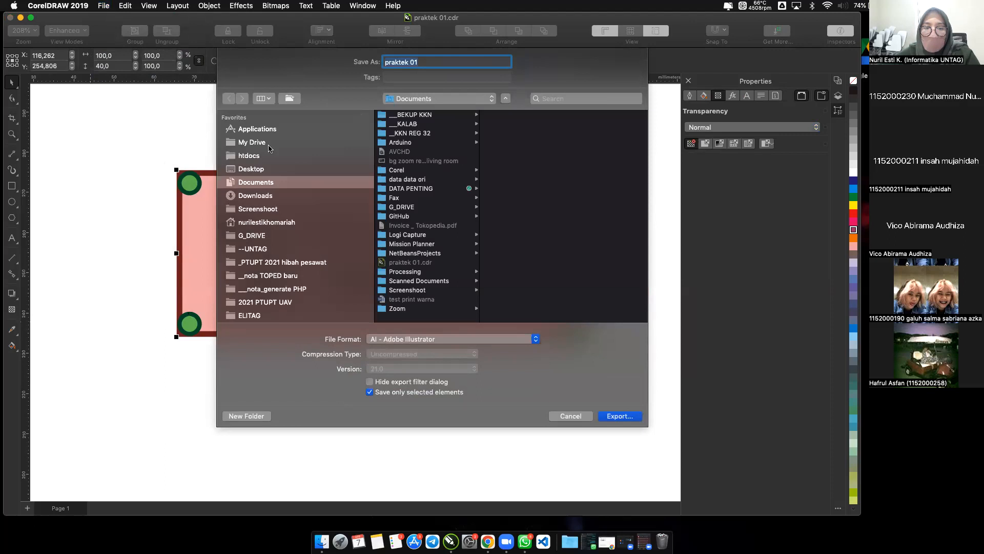
pyautogui.click(420, 340)
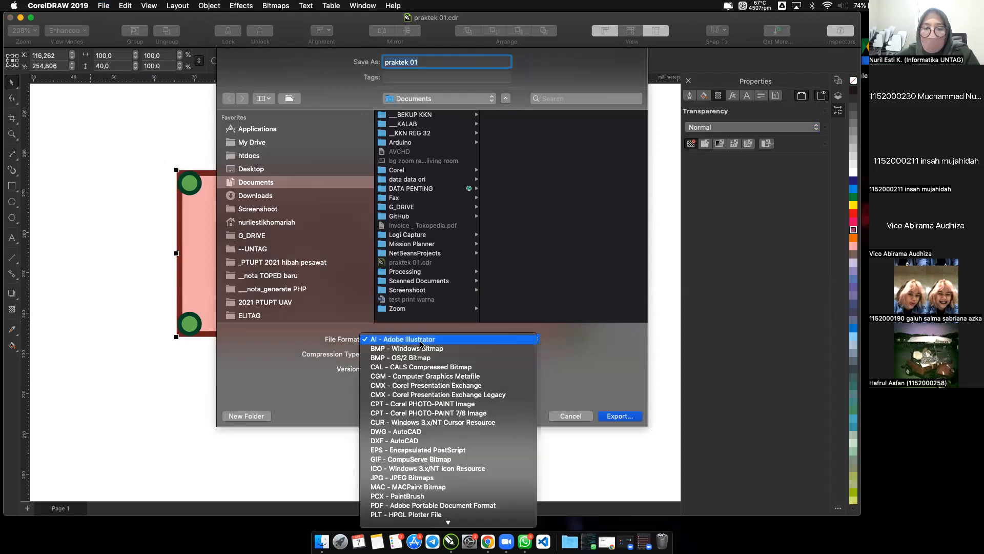
pyautogui.scroll(-3, 420, 442)
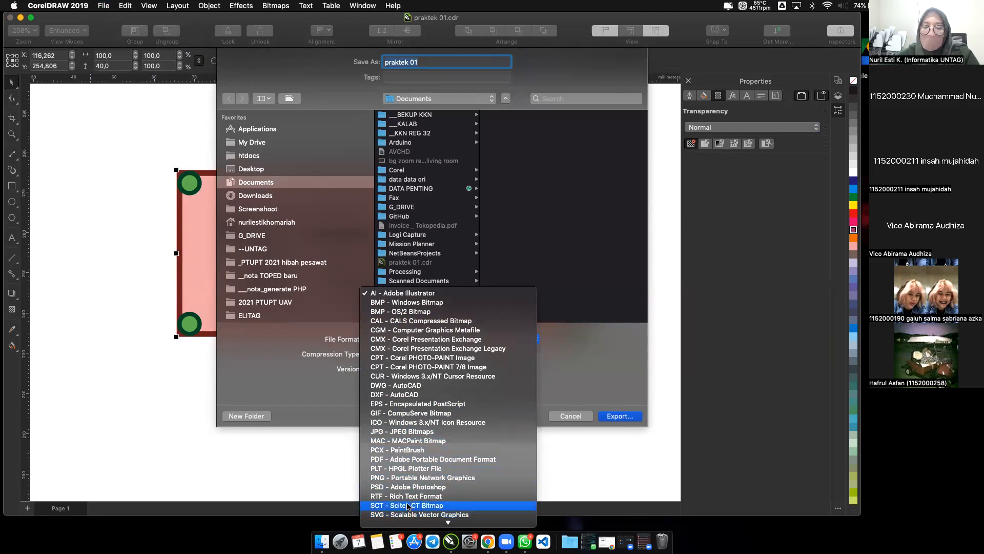
pyautogui.click(398, 433)
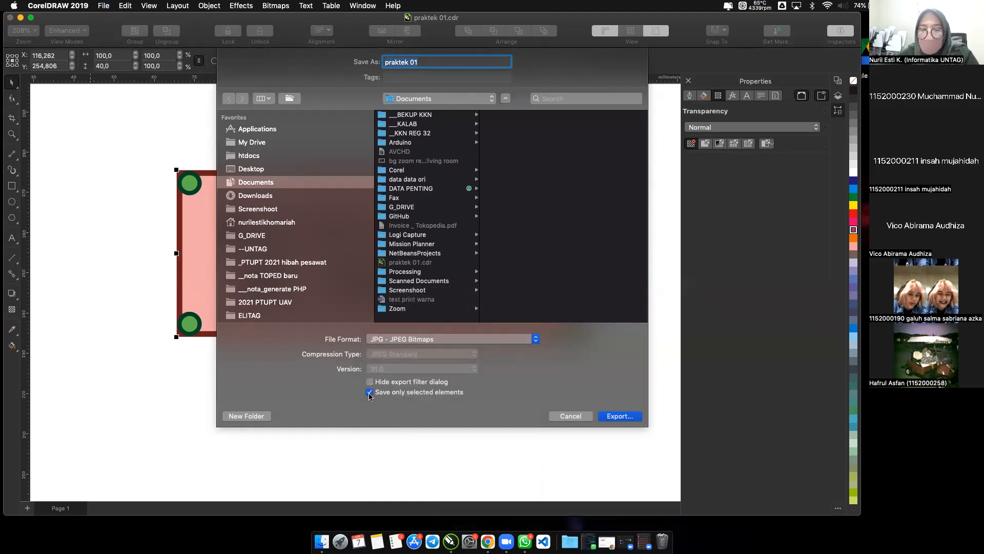
pyautogui.click(419, 396)
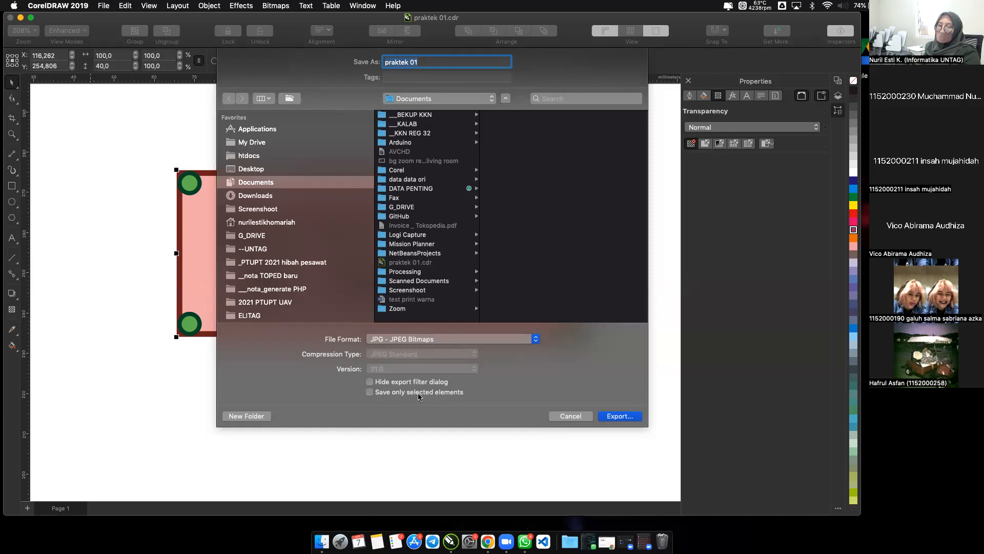
pyautogui.click(419, 394)
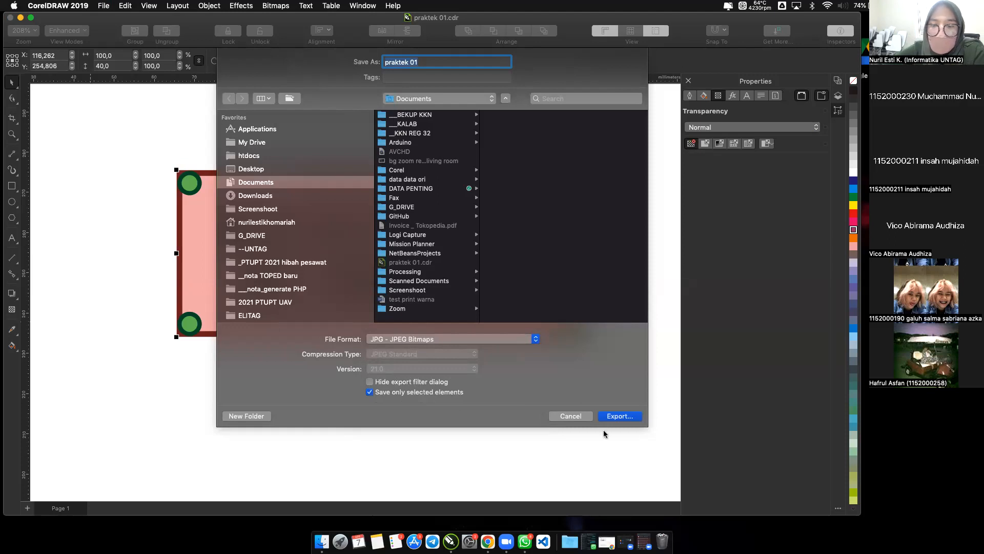
pyautogui.click(616, 418)
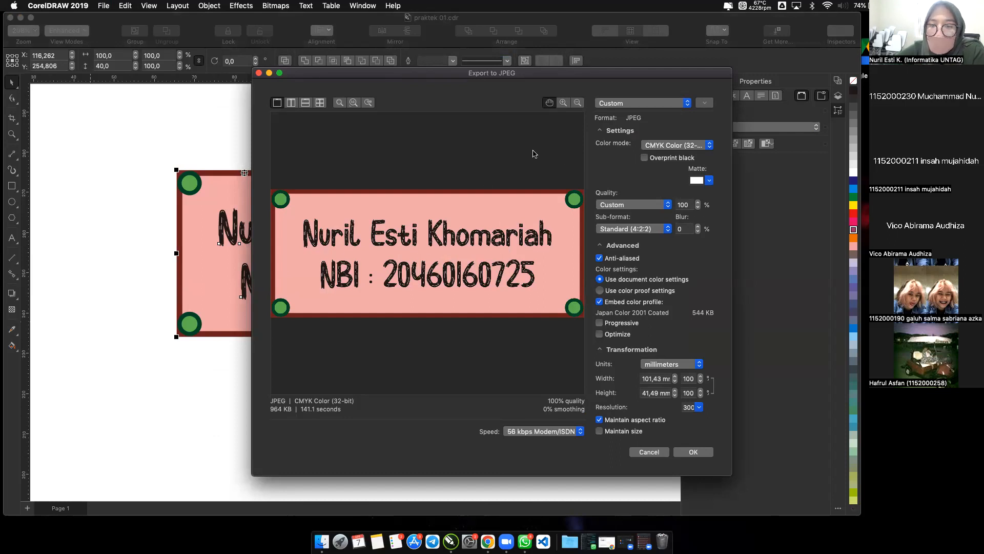
# Preview the JPEG export in Grayscale (8-bit) and RGB Color (24-bit), and return the color mode to CMYK Color (32-bit).
pyautogui.click(671, 146)
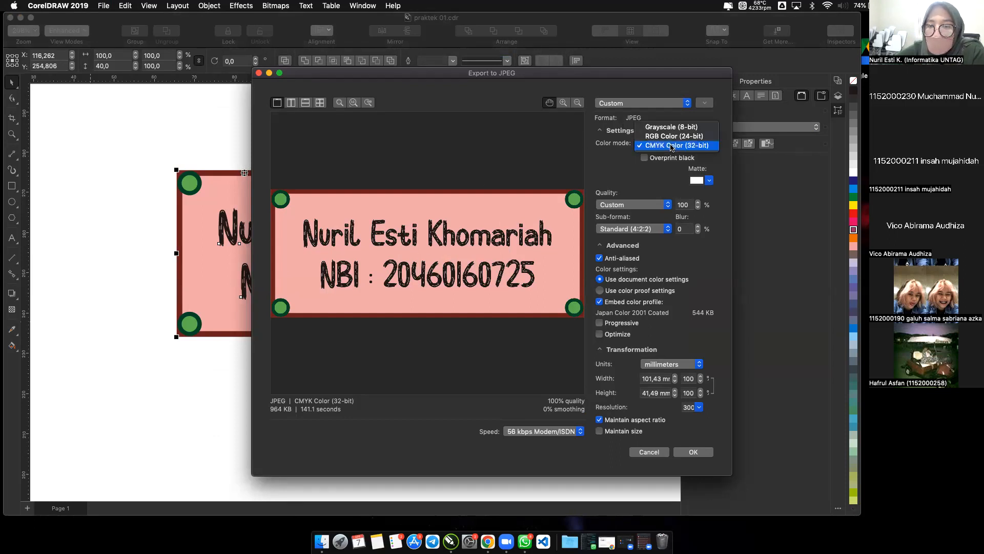
pyautogui.click(669, 131)
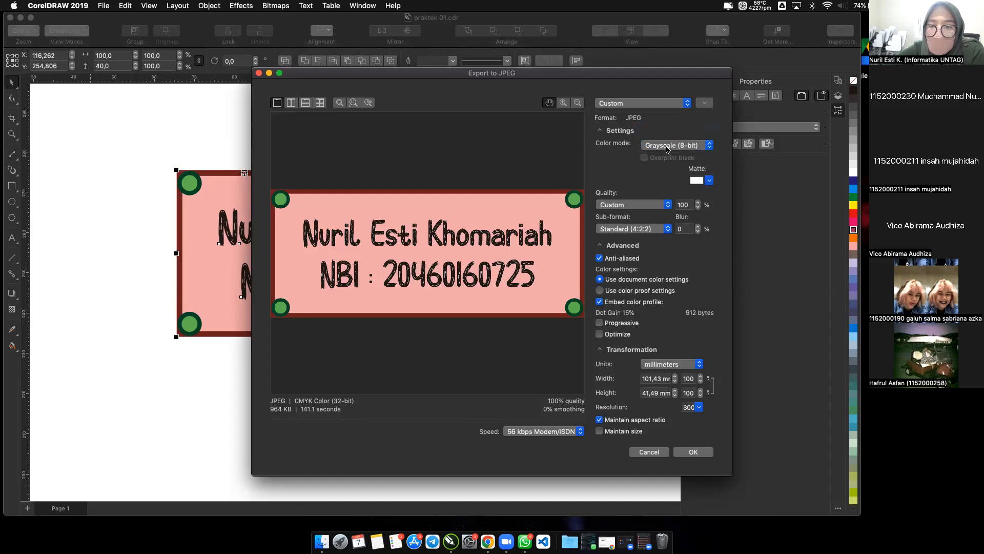
pyautogui.click(668, 148)
pyautogui.click(665, 152)
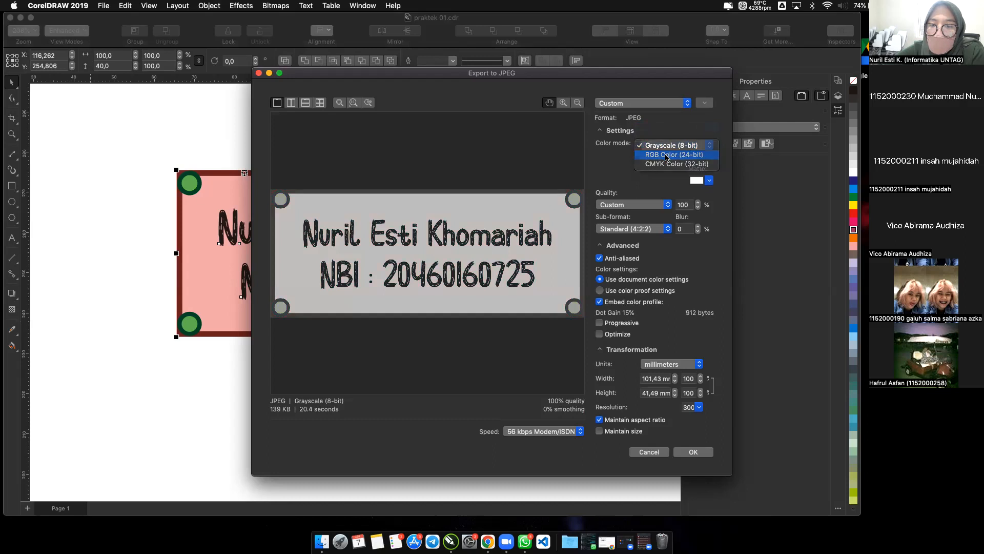
pyautogui.click(664, 149)
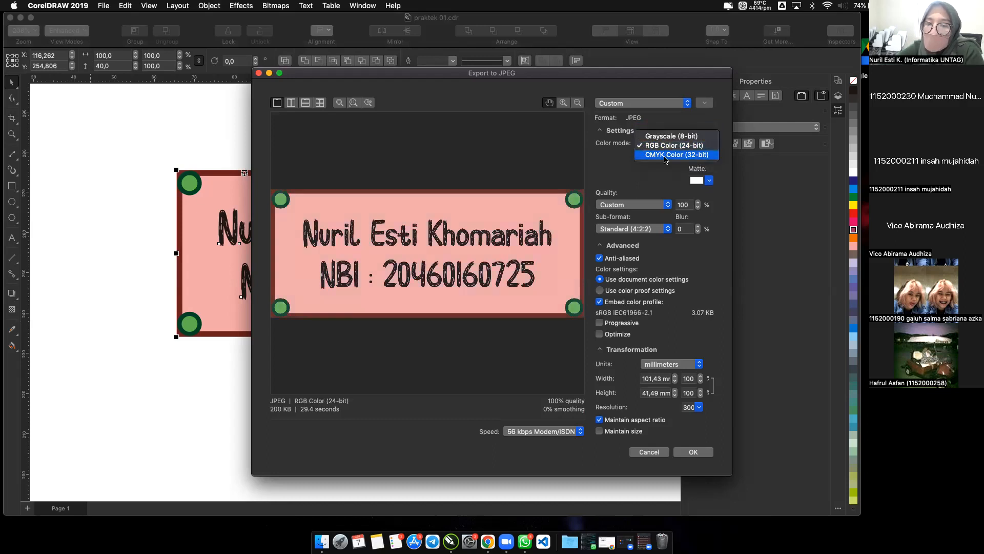
pyautogui.click(665, 155)
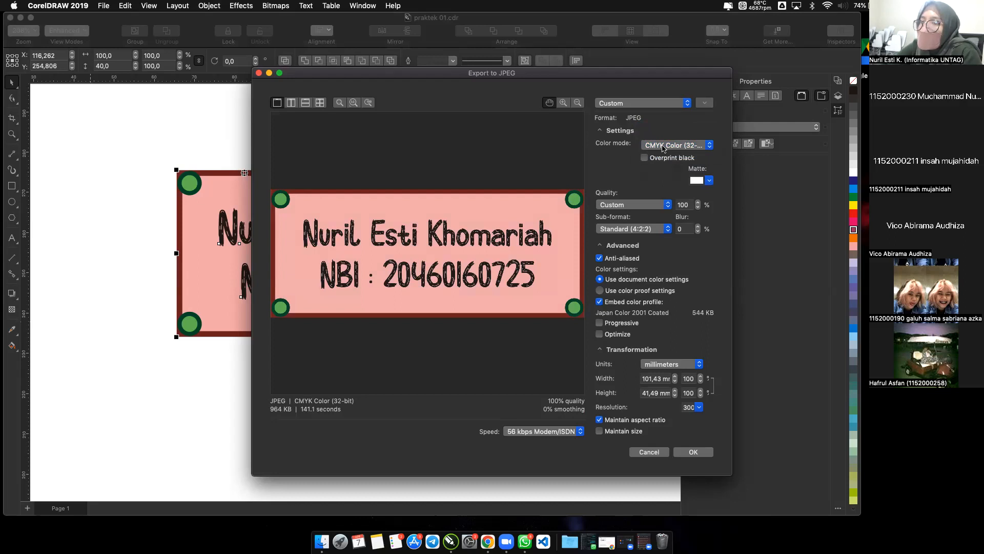
pyautogui.click(662, 148)
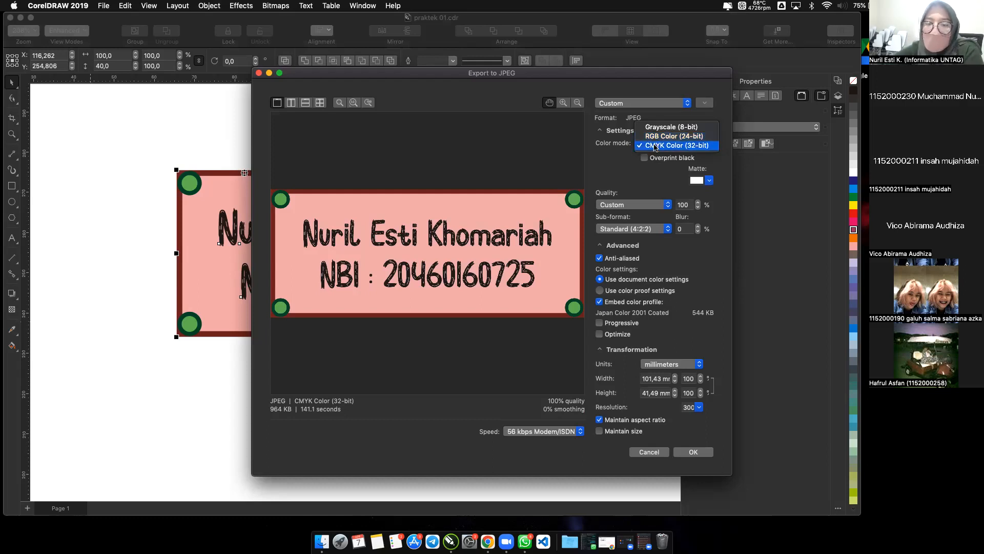
pyautogui.click(655, 146)
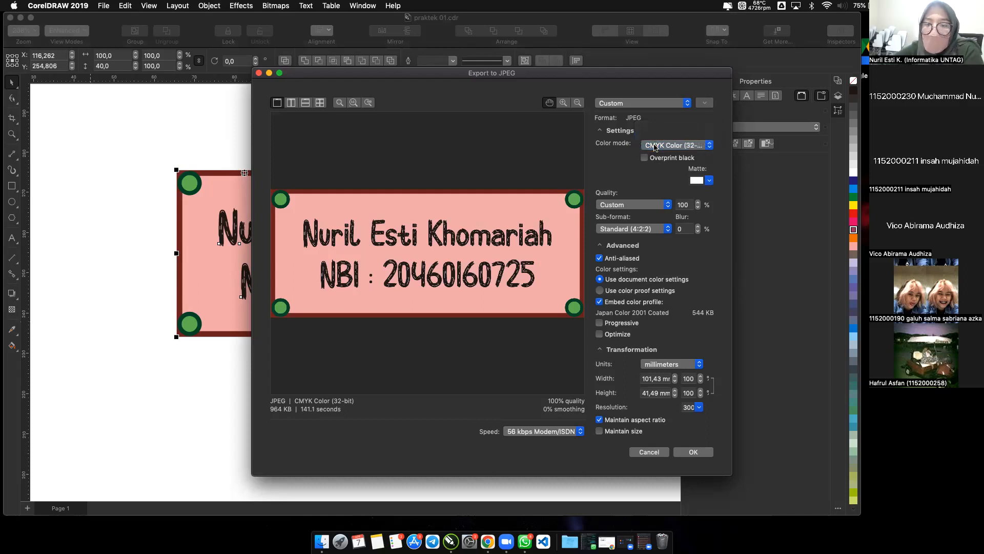
# Complete the JPEG export with CMYK Color (32-bit) and Custom quality at 100%, and clear the selection on the page.
pyautogui.click(624, 205)
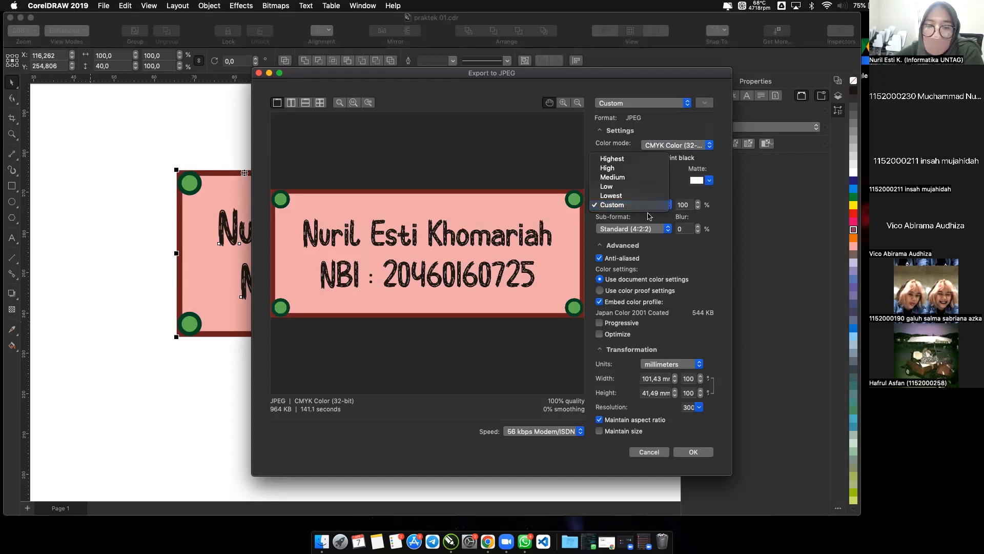
pyautogui.click(280, 415)
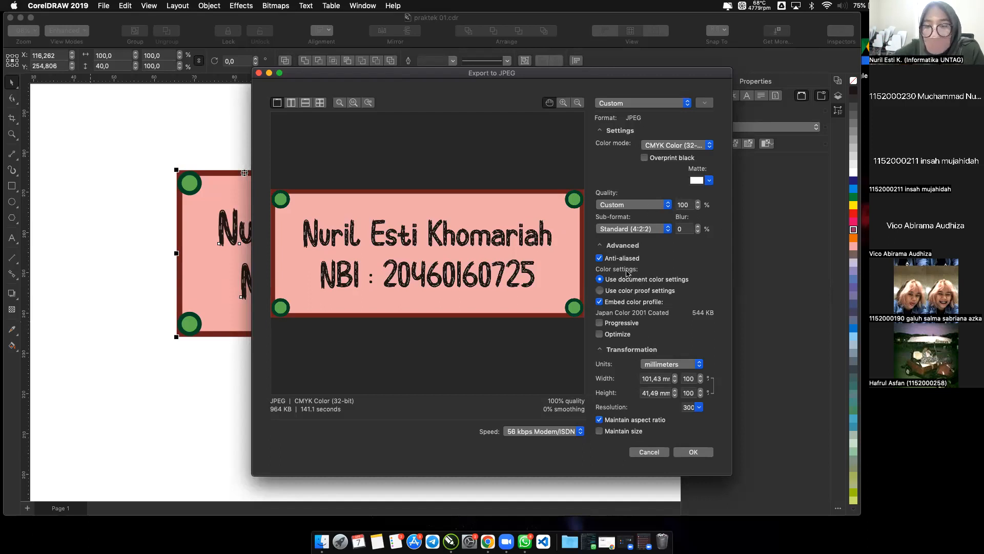
pyautogui.click(662, 147)
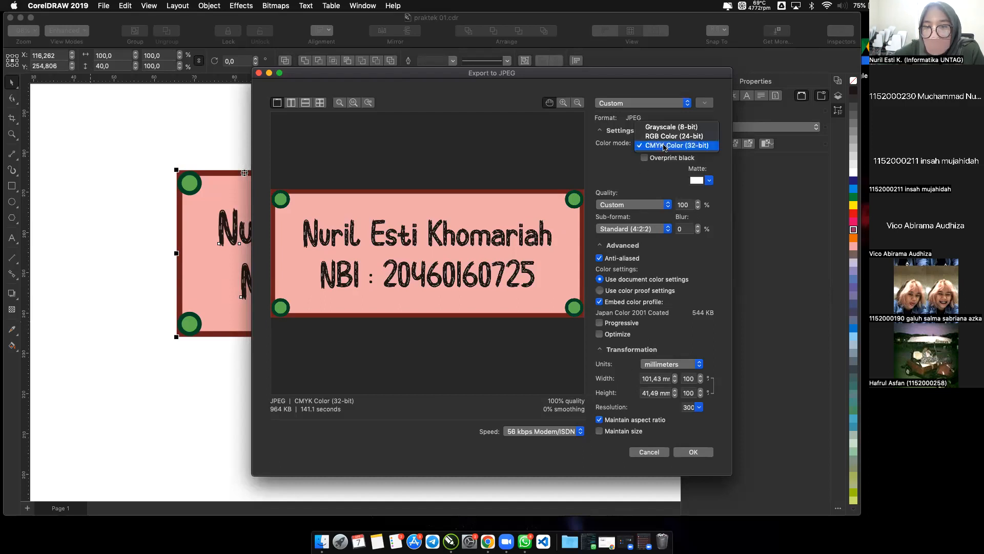
pyautogui.click(634, 208)
pyautogui.click(635, 208)
pyautogui.click(634, 206)
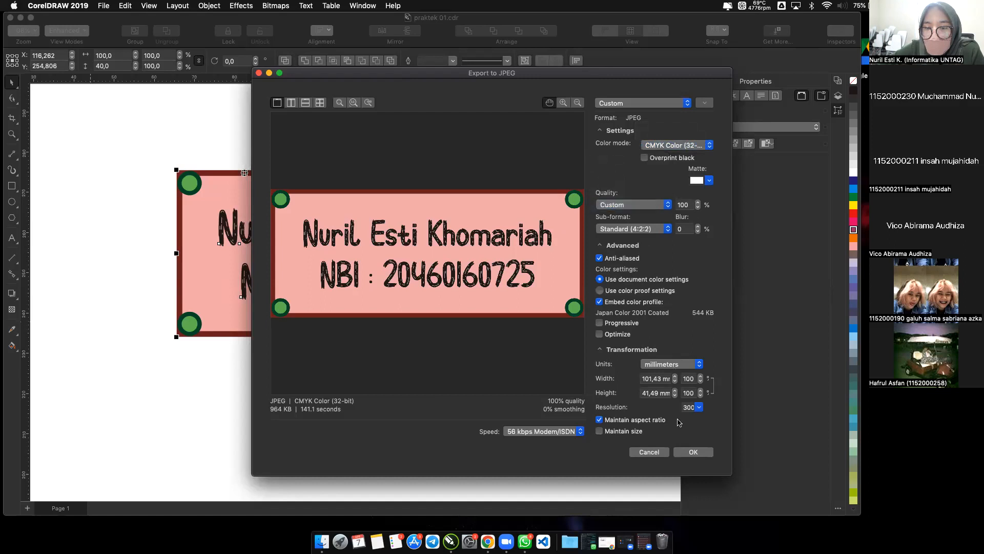
pyautogui.click(692, 452)
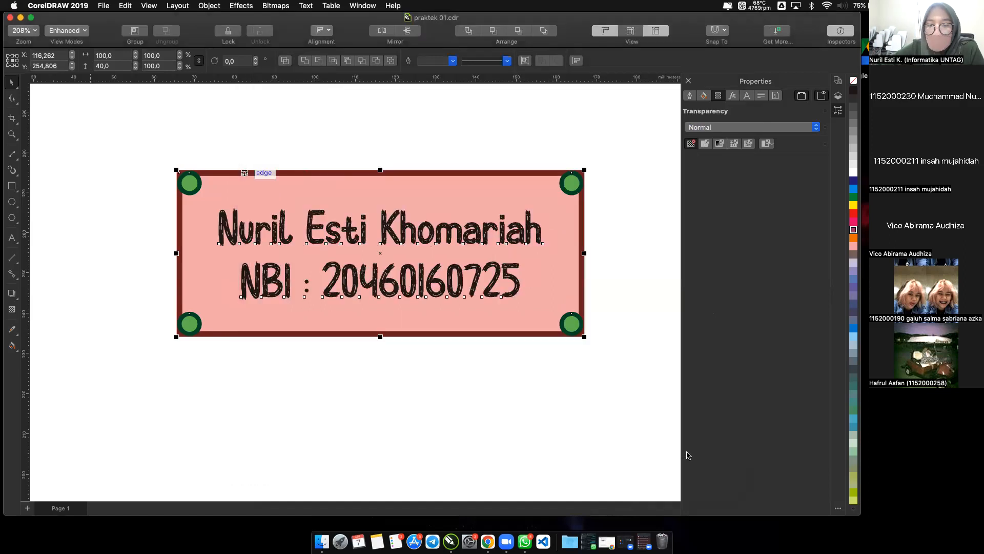
pyautogui.click(614, 425)
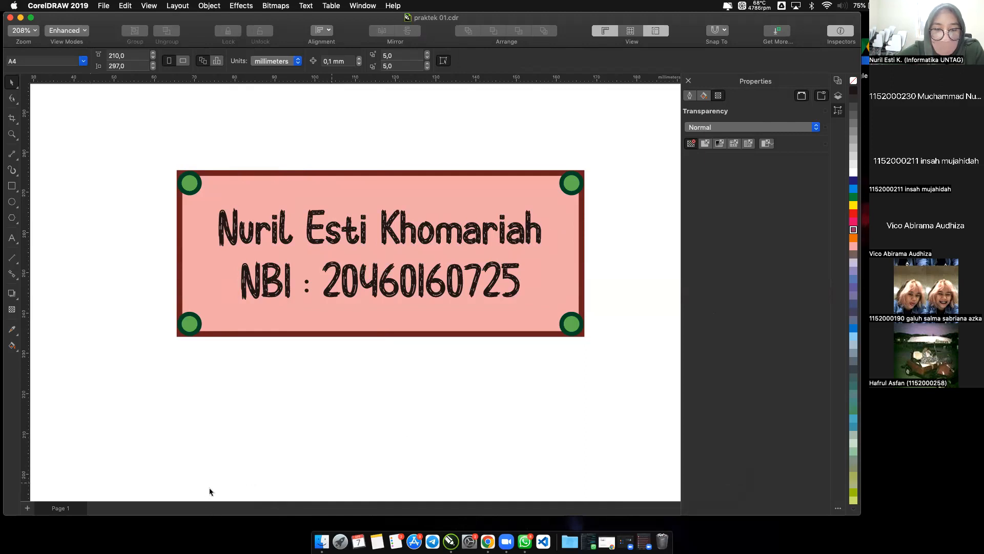
# Try to find Finder by browsing the installed applications and searching for "finde".
pyautogui.hotkey('ctrl', 'Up')
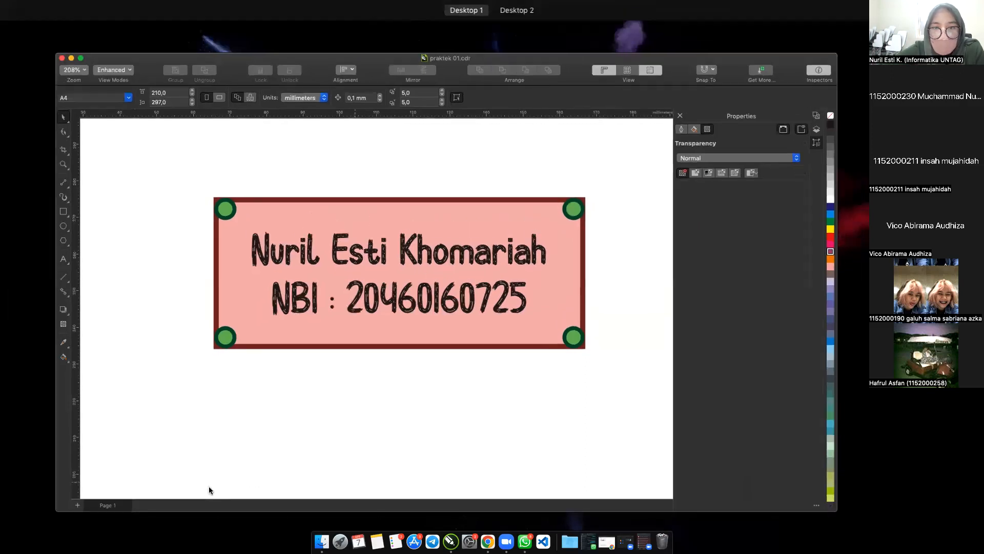
pyautogui.click(202, 279)
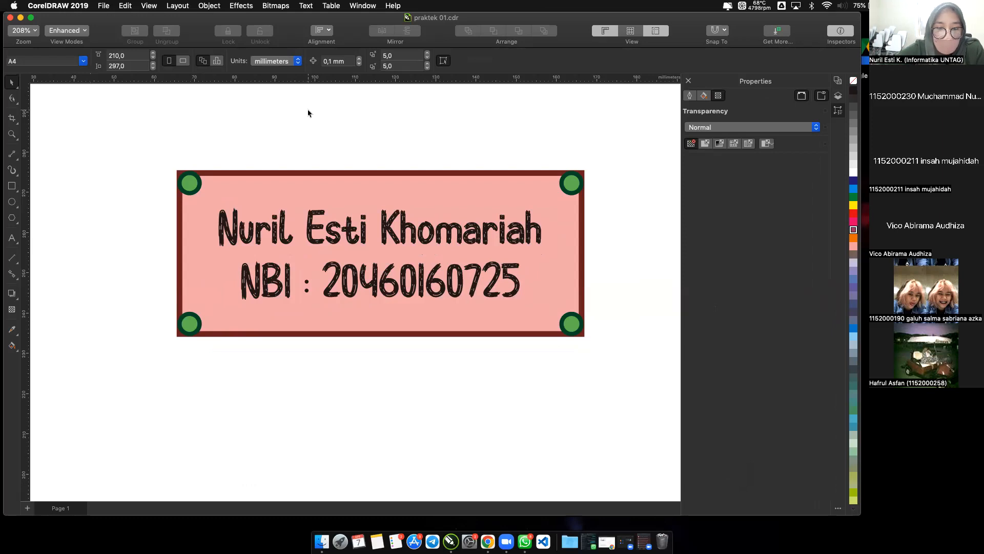
pyautogui.press('F4')
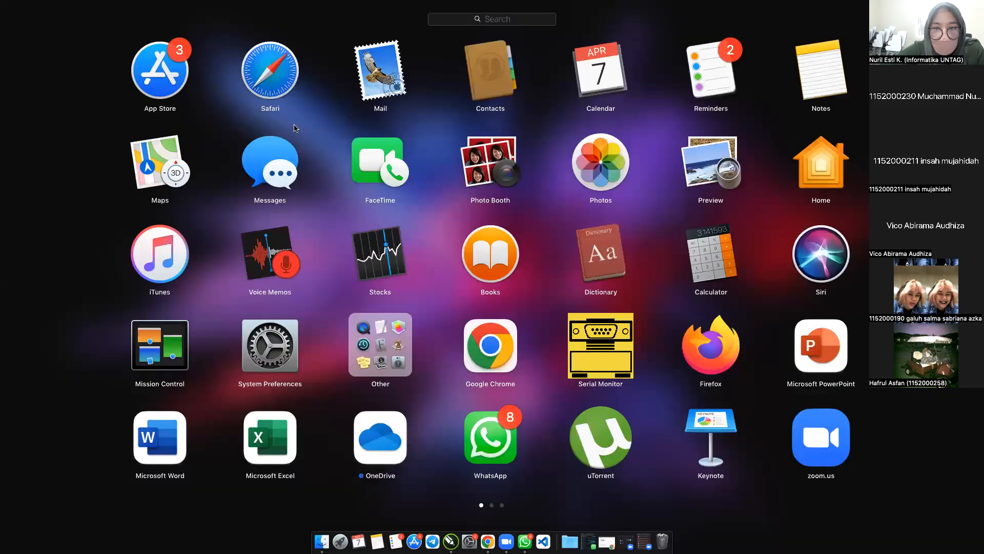
pyautogui.hscroll(3, 472, 252)
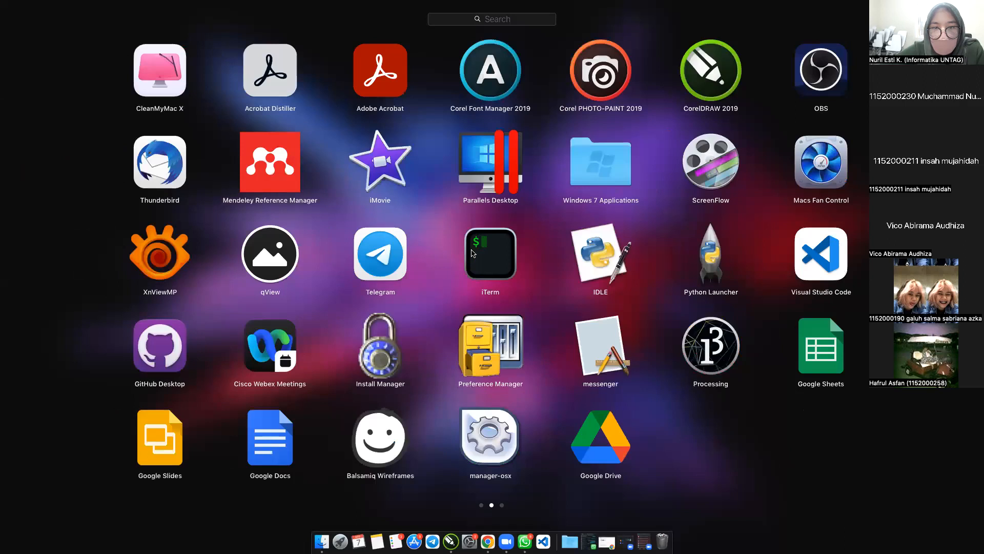
pyautogui.hscroll(3, 472, 253)
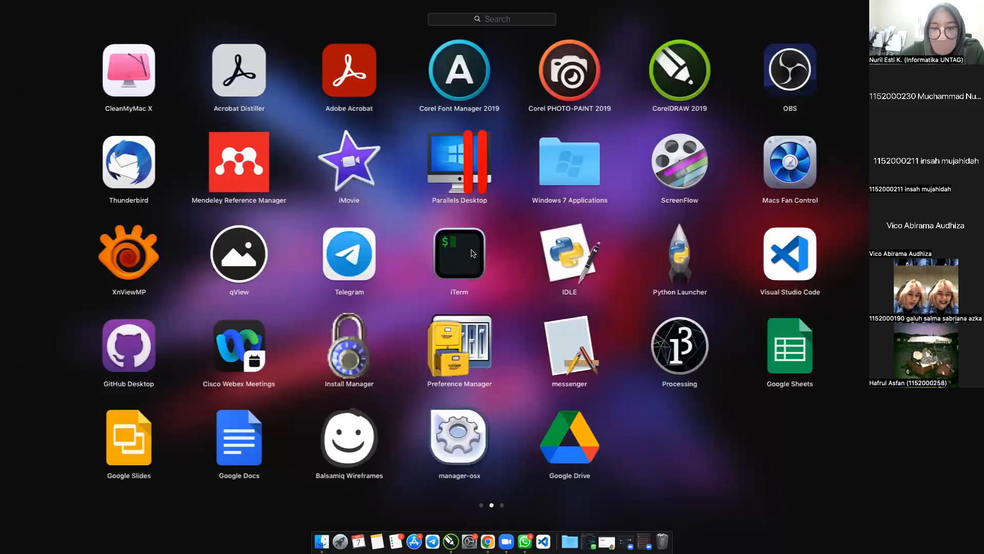
pyautogui.hscroll(-3, 472, 253)
pyautogui.write('finde')
pyautogui.press('BackSpace')
pyautogui.press('BackSpace')
pyautogui.press('BackSpace')
pyautogui.press('BackSpace')
pyautogui.press('BackSpace')
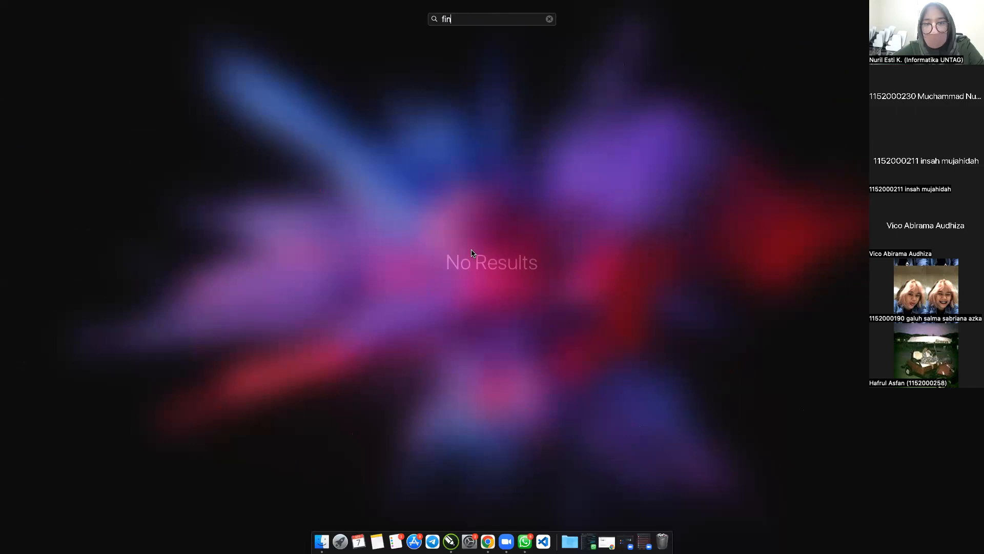
pyautogui.write('finde')
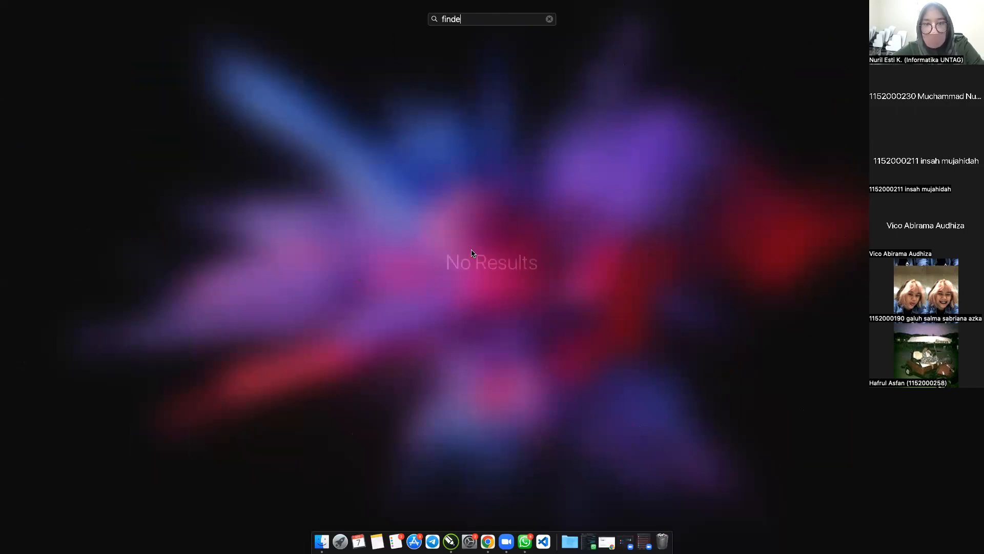
pyautogui.press('Escape')
pyautogui.press('Escape')
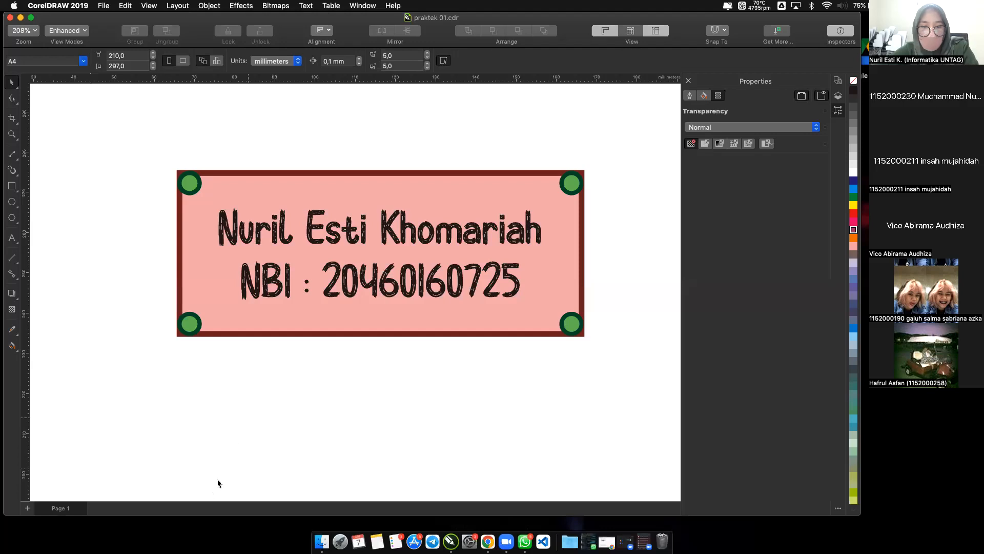
# Switch to Finder, open the Documents folder and select the exported praktek 01.jpg.
pyautogui.click(319, 541)
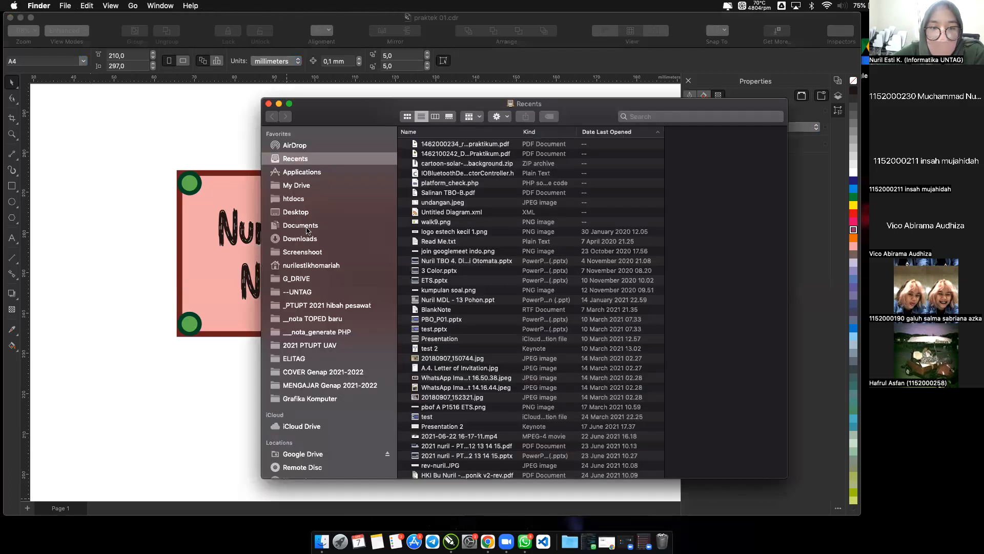
pyautogui.click(306, 226)
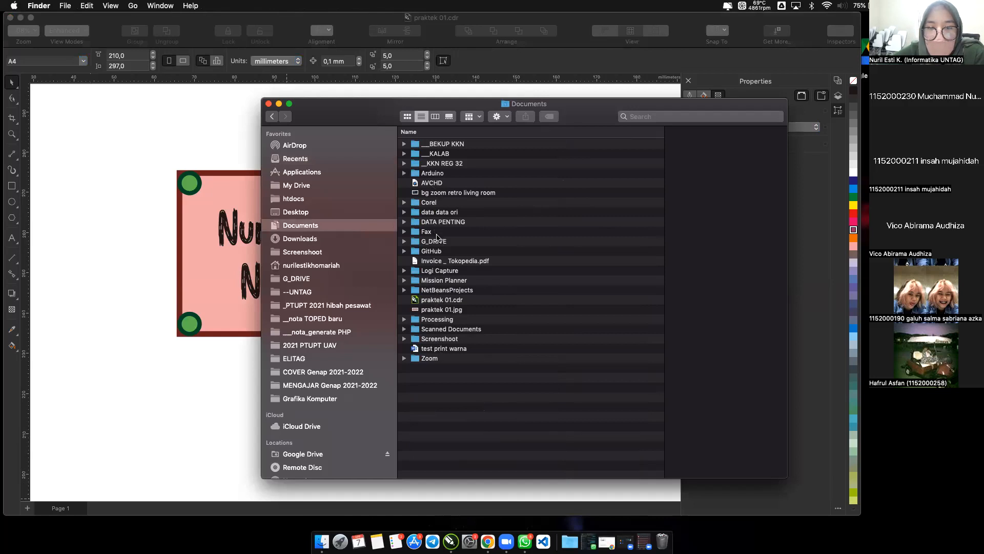
pyautogui.click(438, 260)
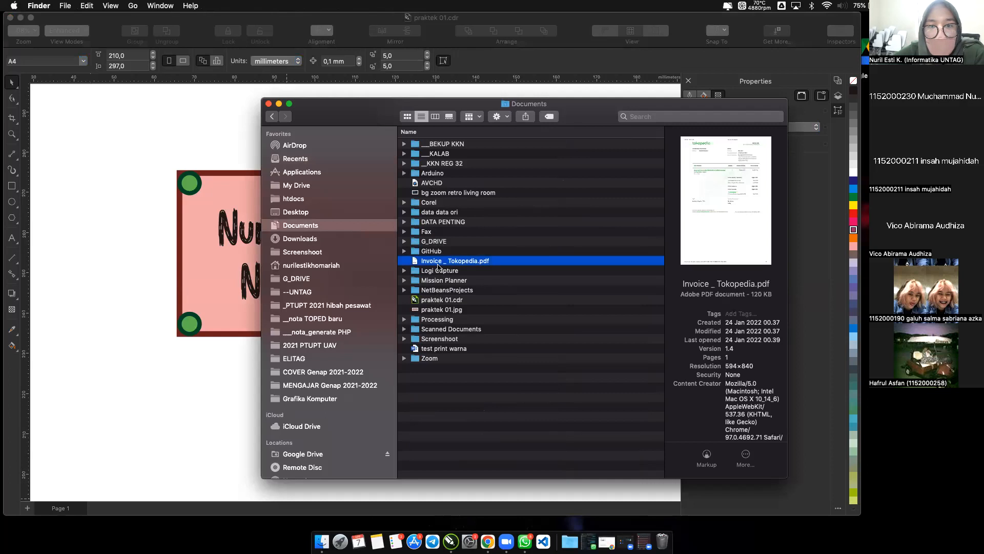
pyautogui.click(363, 22)
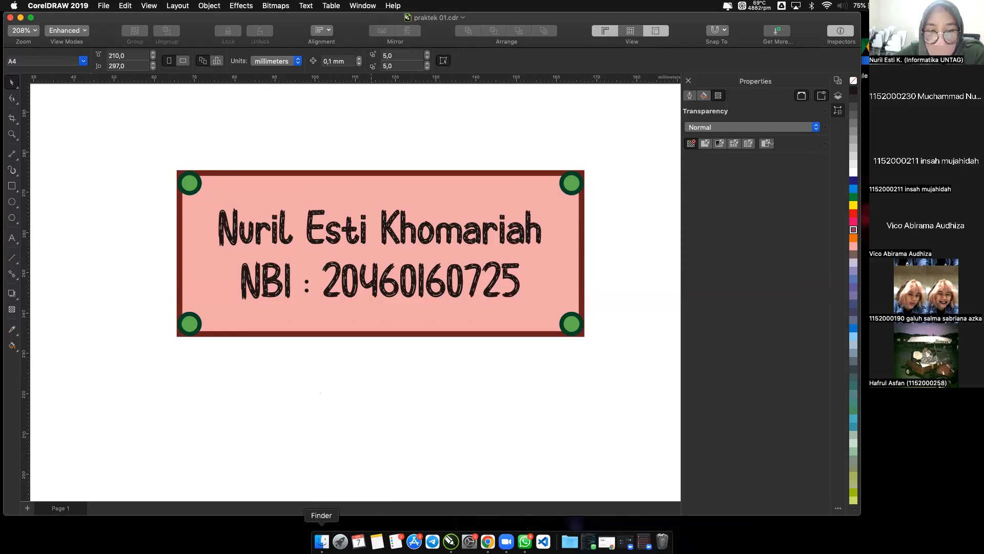
pyautogui.click(321, 541)
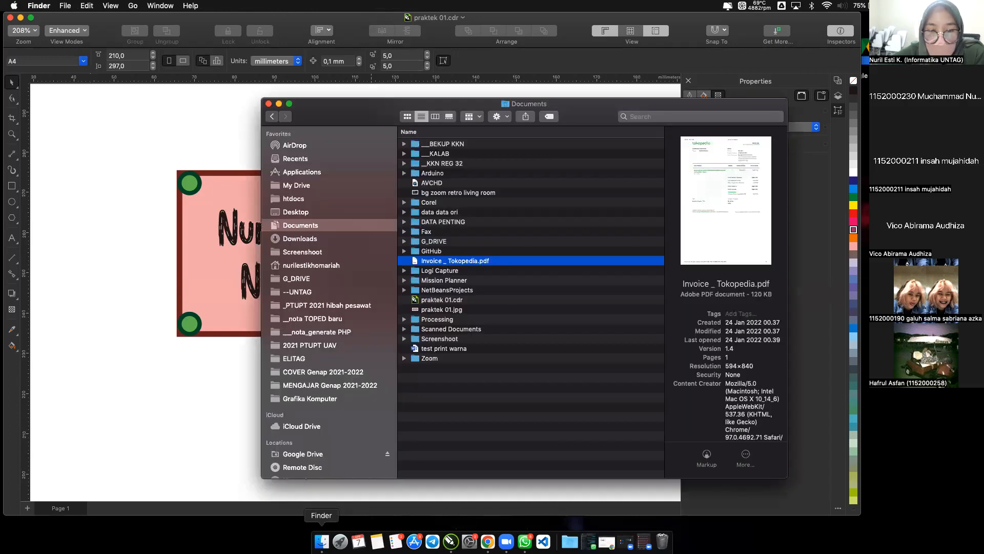
pyautogui.click(454, 203)
pyautogui.press('p')
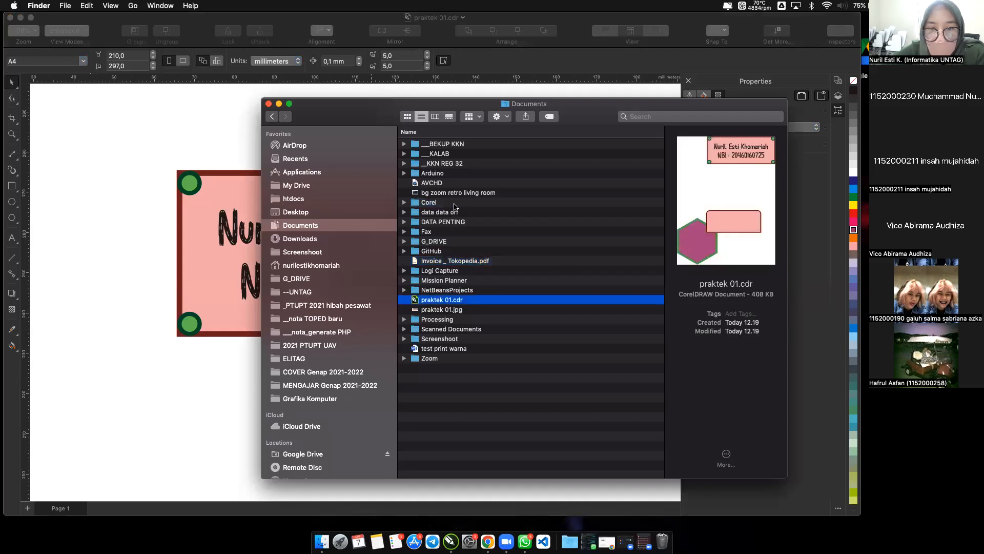
pyautogui.click(449, 310)
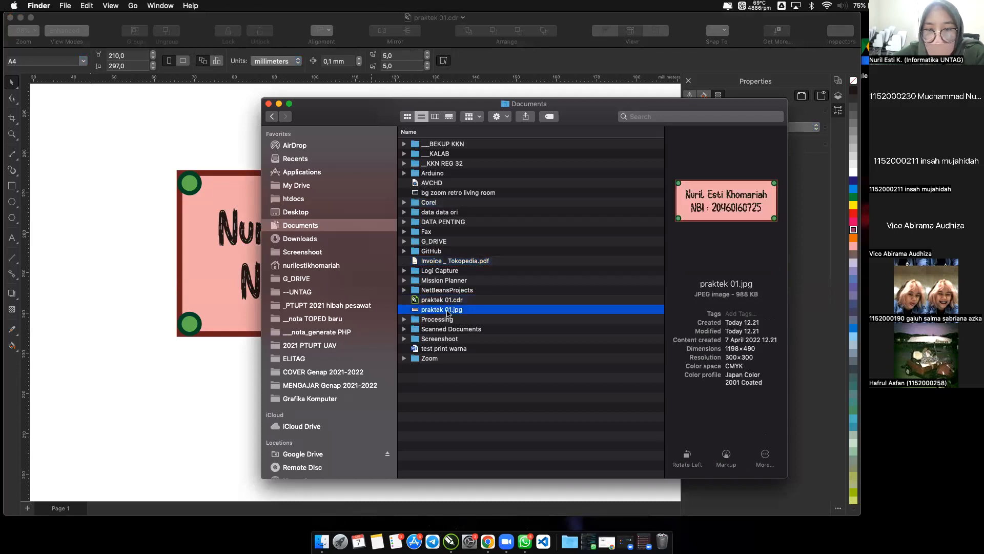
# Move the Documents window aside and compare the file details of praktek 01.cdr and praktek 01.jpg.
pyautogui.moveTo(586, 108); pyautogui.dragTo(209, 61)
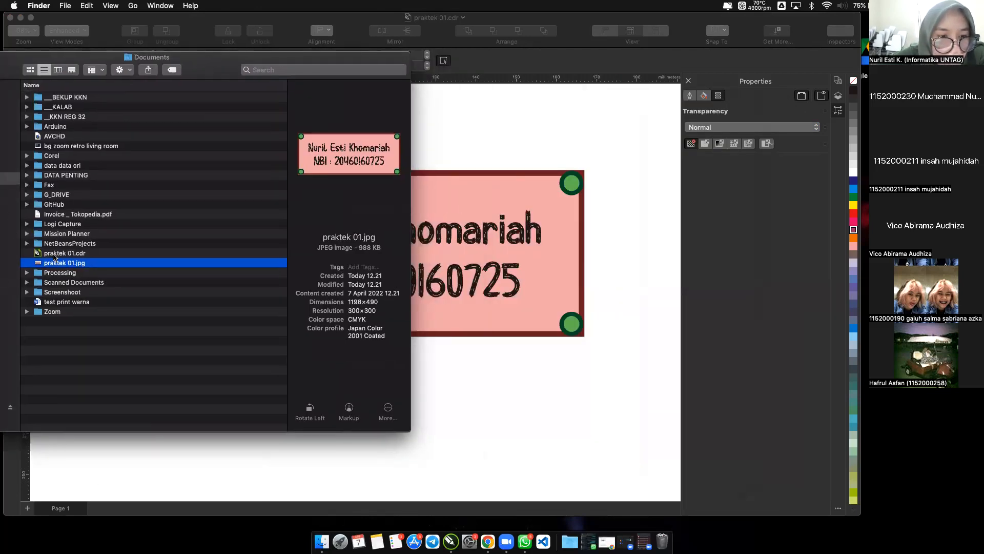
pyautogui.click(55, 254)
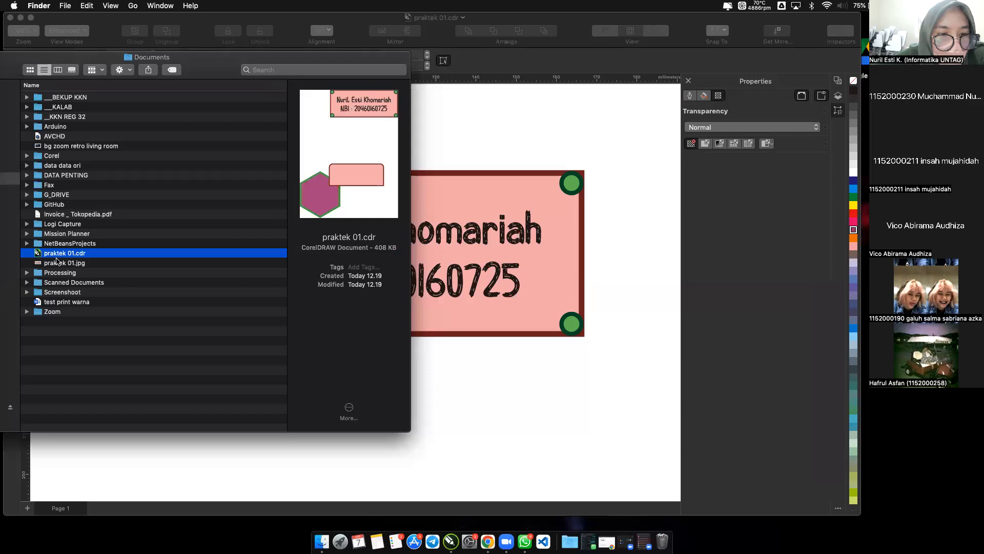
pyautogui.click(58, 264)
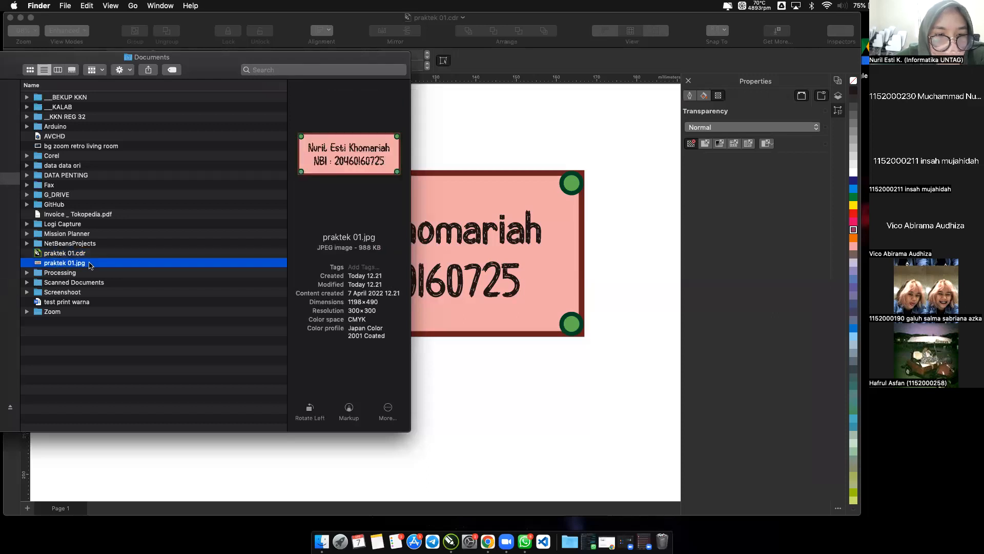
# Open praktek 01.jpg in Preview, enlarge its window to inspect the whole exported plate, and close the image and Documents windows.
pyautogui.doubleClick(98, 265)
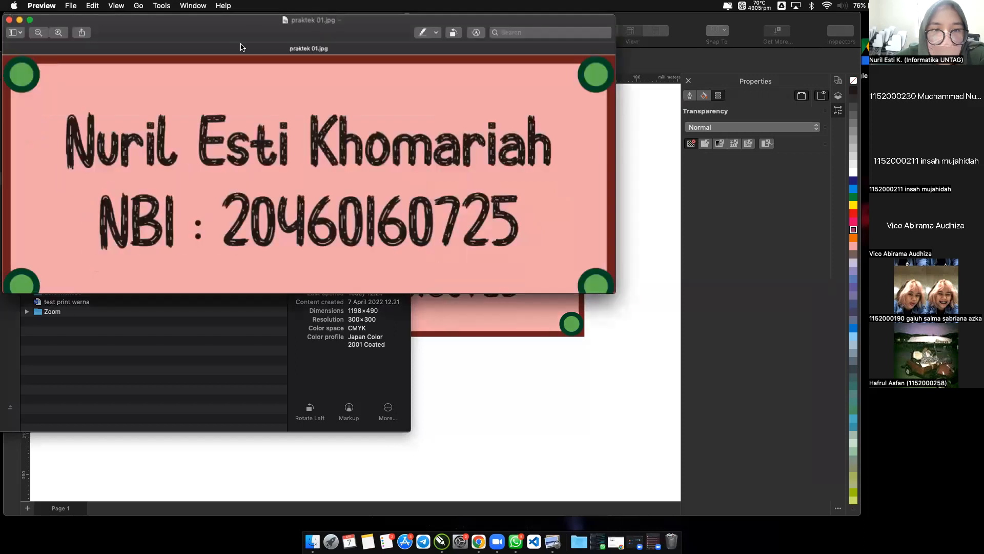
pyautogui.moveTo(257, 24); pyautogui.dragTo(382, 72)
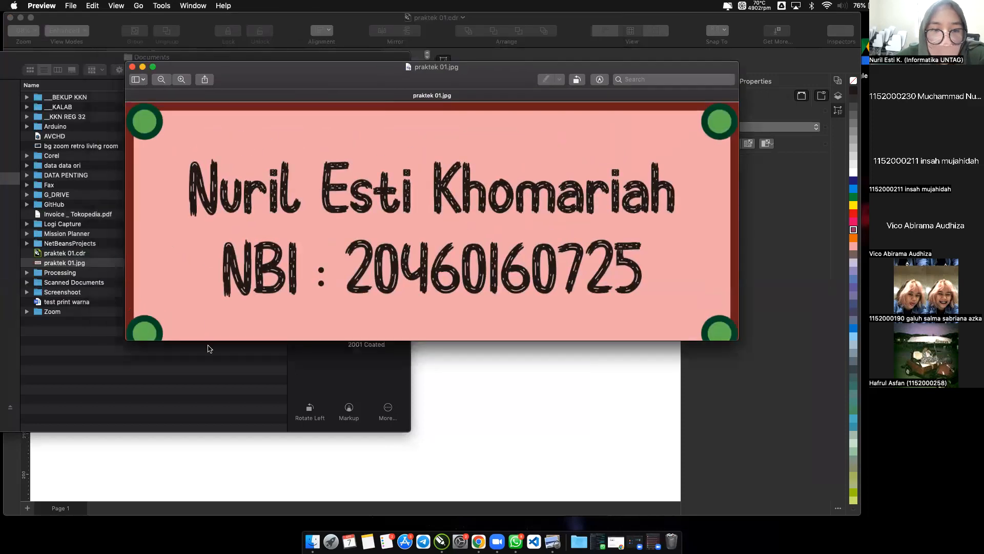
pyautogui.moveTo(211, 341); pyautogui.dragTo(204, 445)
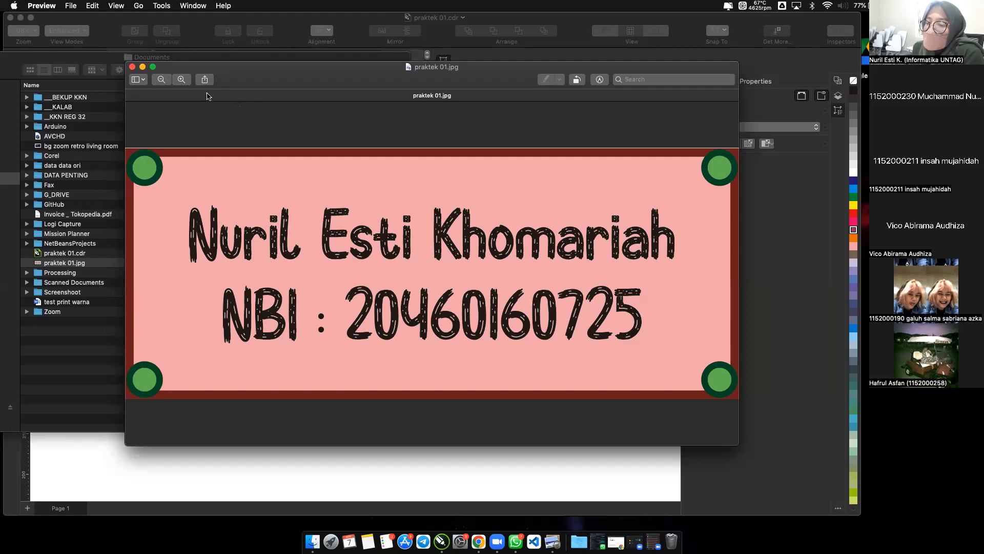
pyautogui.click(133, 67)
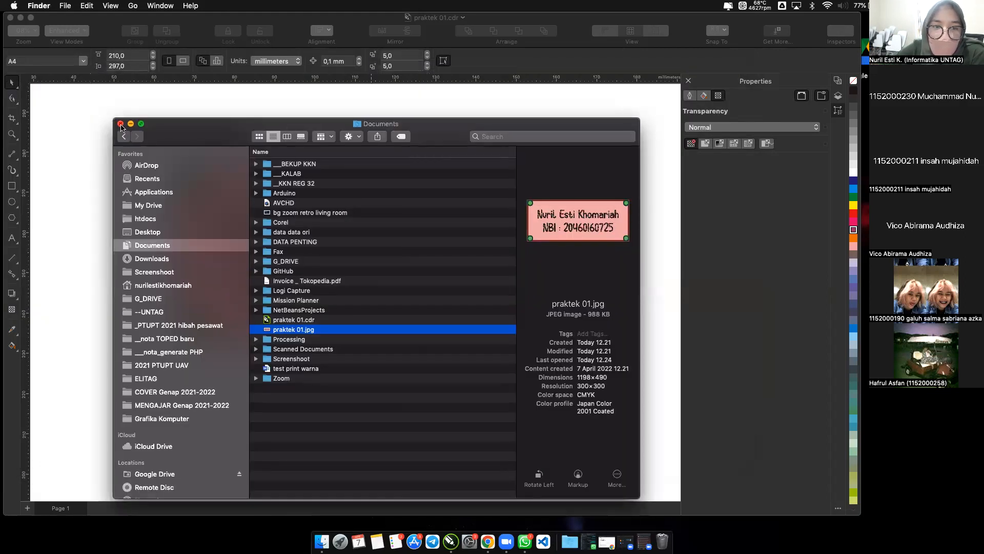
pyautogui.click(120, 124)
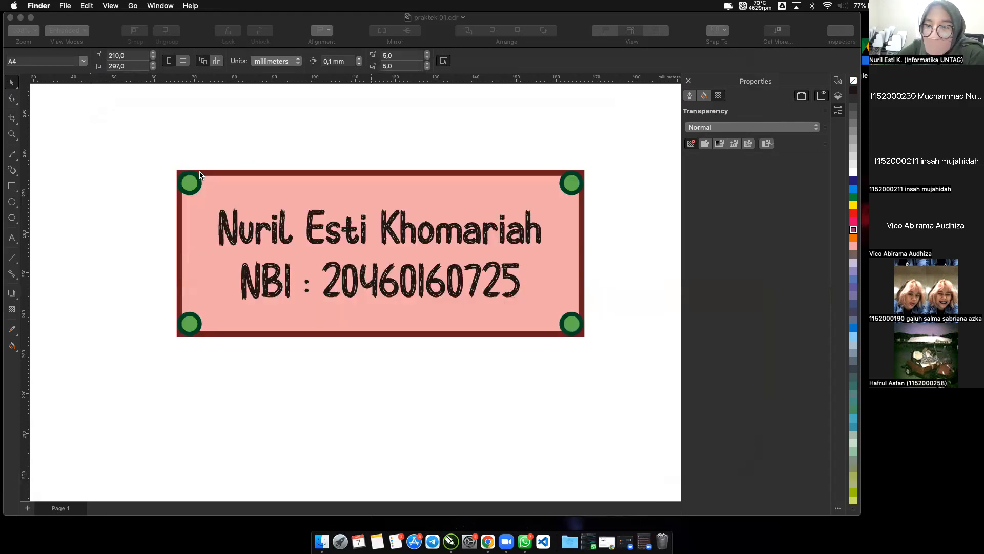